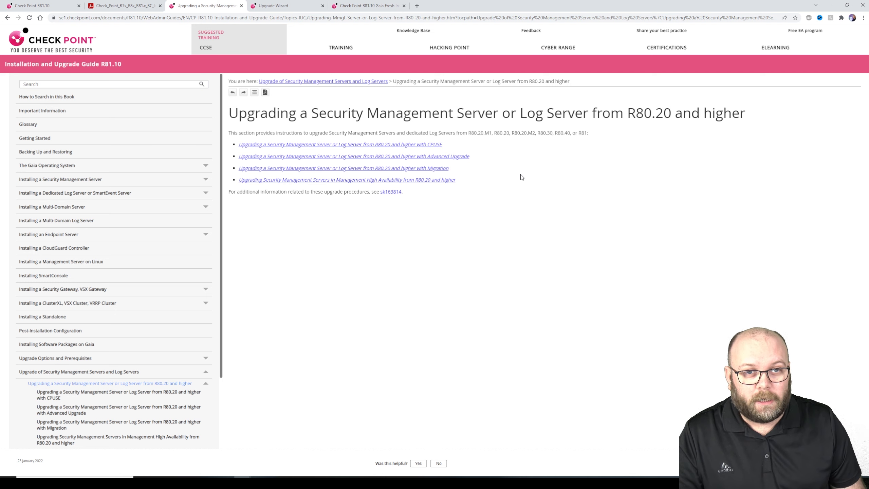
Open the '...with CPUSE' upgrade procedure and highlight prerequisite steps 1 (backup) and 5 (latest CPUSE)
left_click(435, 145)
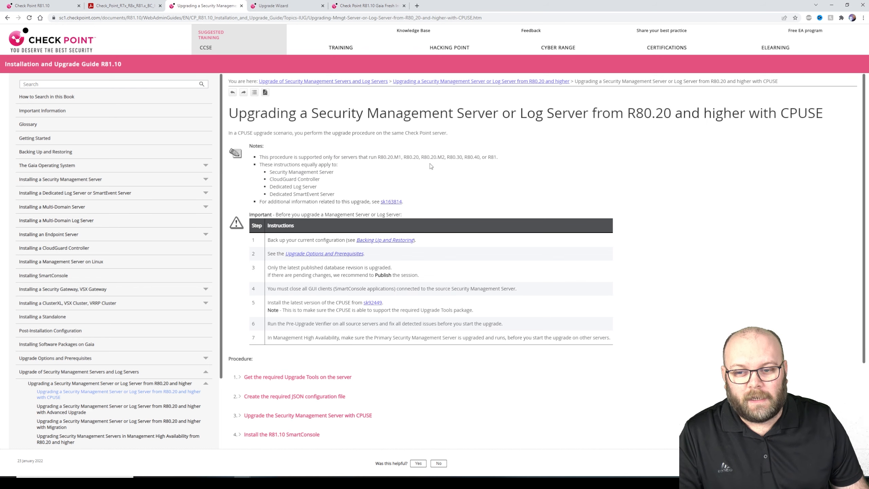
scroll(436, 185, "down", 1)
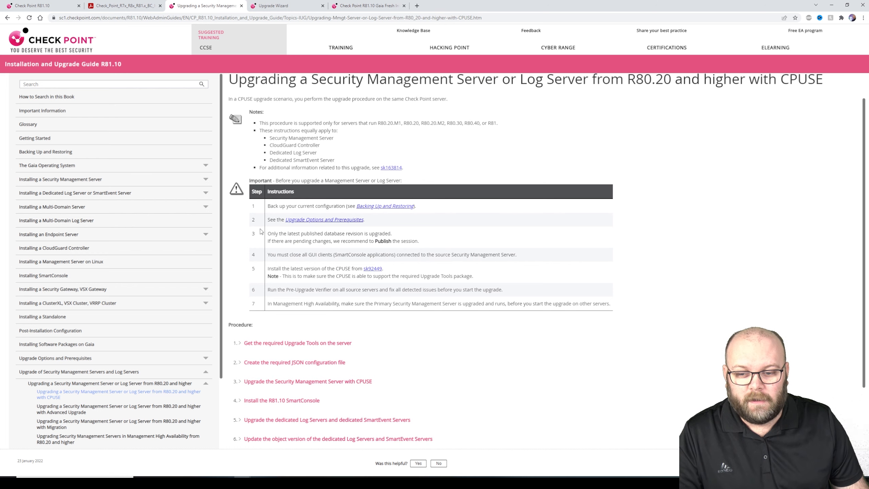
left_click_drag(268, 207, 457, 207)
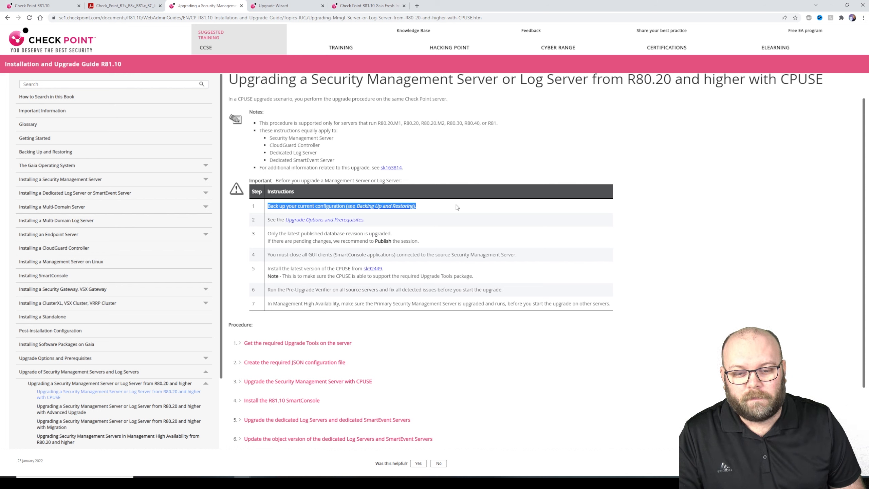
left_click(458, 207)
left_click_drag(476, 277, 265, 271)
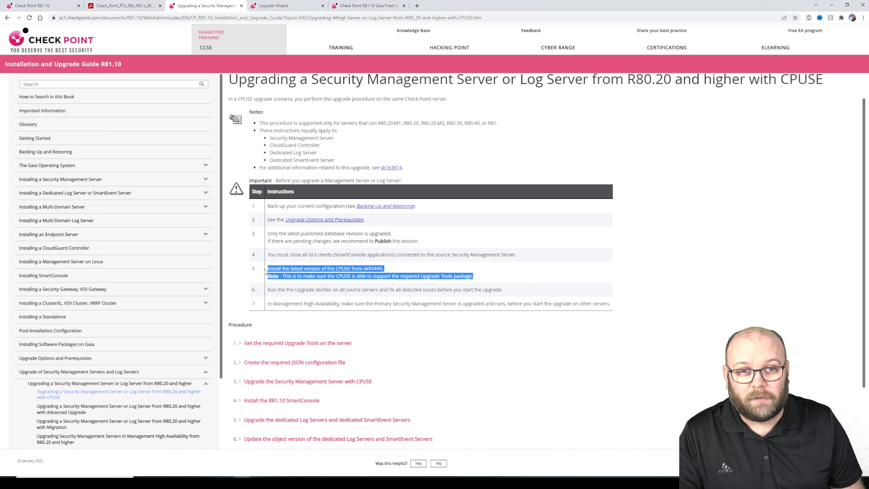
key("alt+Tab")
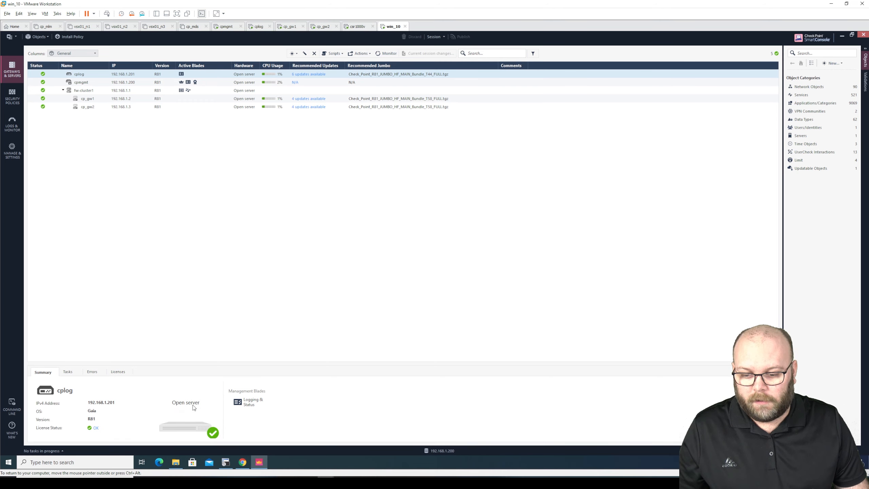
Open the cpmgmt portal at 192.168.1.200 in a new tab, past the certificate warning, and sign in as administrator
left_click(243, 462)
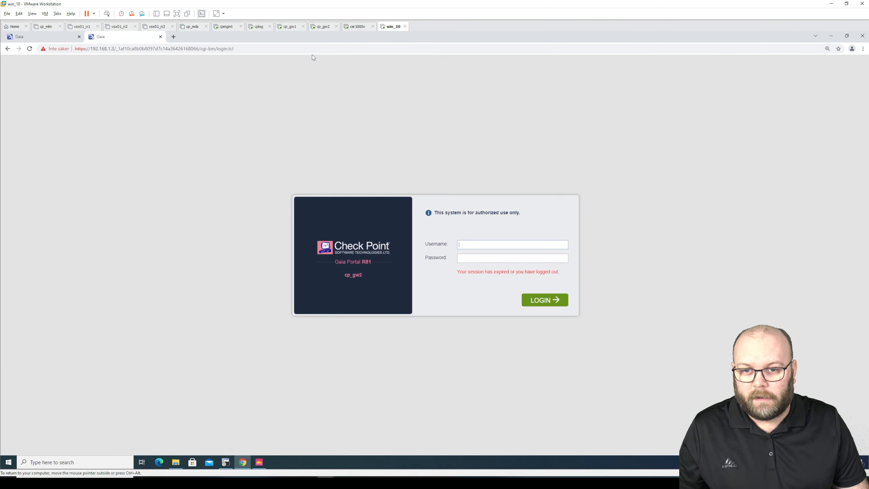
left_click(173, 37)
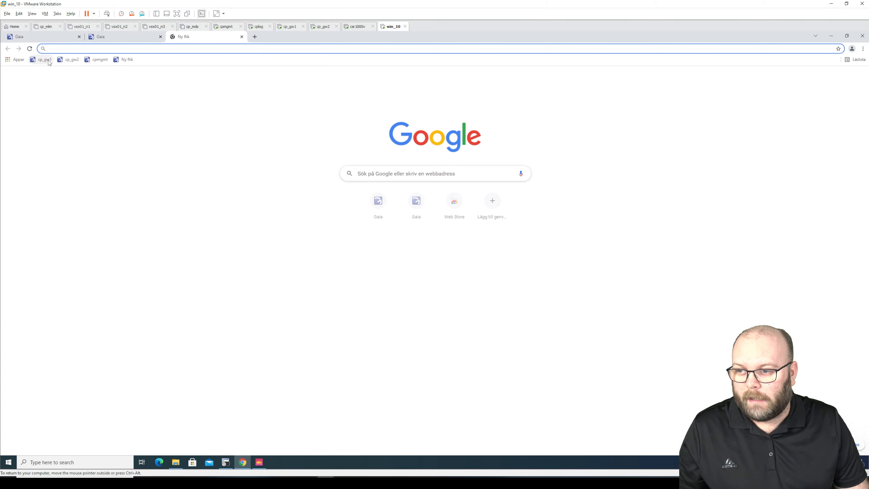
left_click(101, 60)
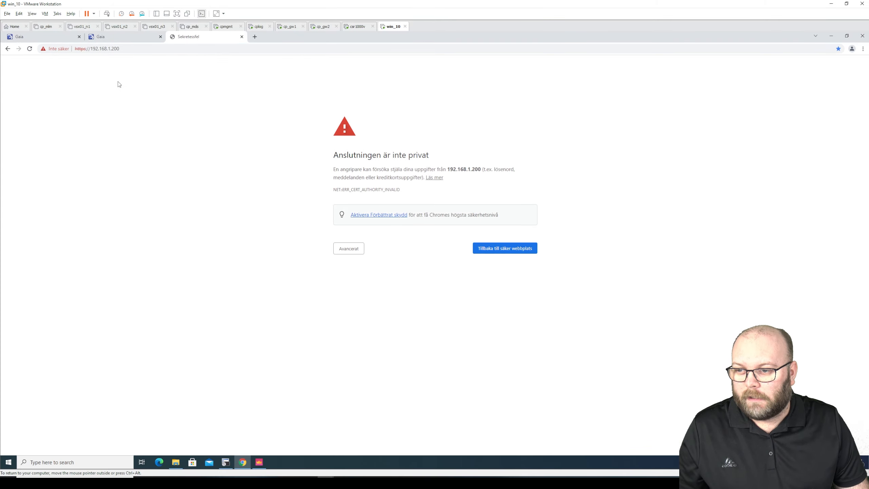
left_click(349, 250)
left_click(366, 301)
type("admin")
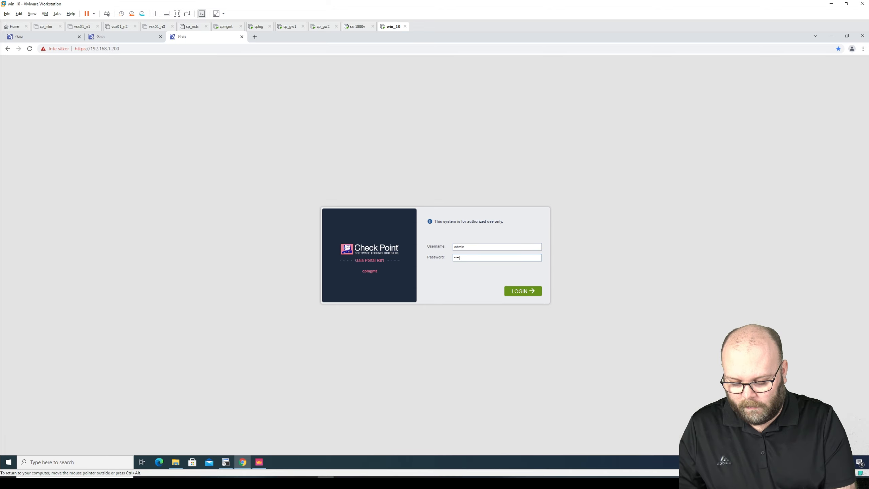
key("Return")
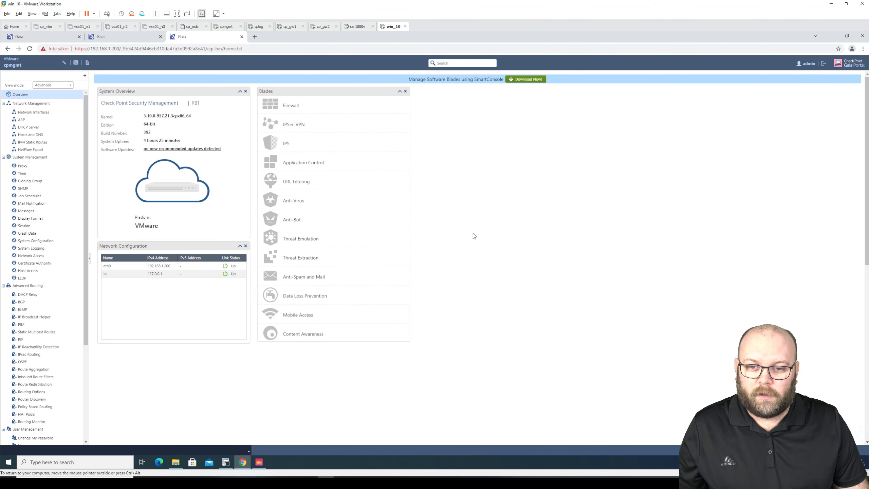
Zoom the portal to 125% and open Upgrades (CPUSE) > Status and Actions
key("ctrl+plus")
key("ctrl+plus")
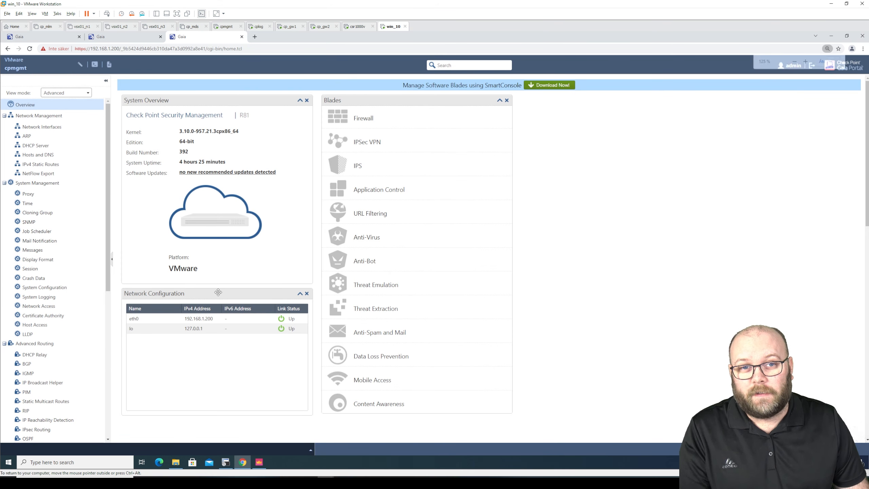
scroll(110, 324, "down", 1)
scroll(110, 324, "down", 6)
left_click(65, 430)
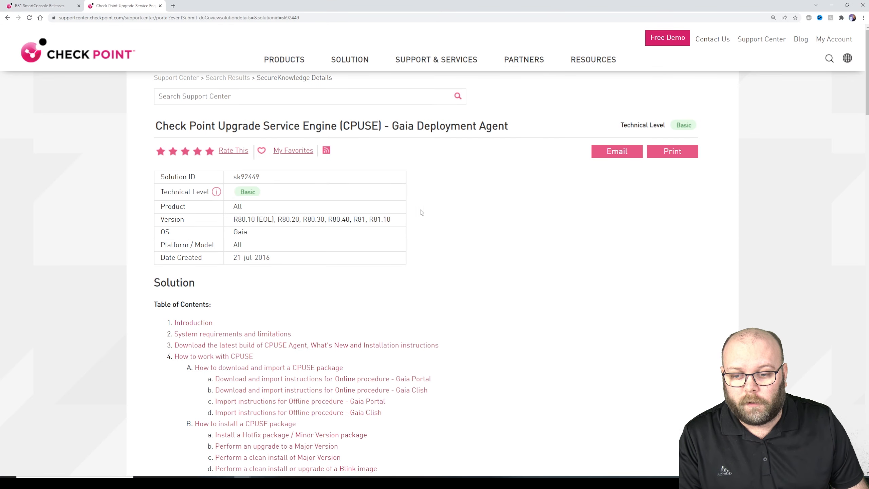
Compare the latest Deployment Agent build 2154 in sk92449 with the installed build 2113
scroll(445, 233, "down", 8)
scroll(441, 235, "down", 5)
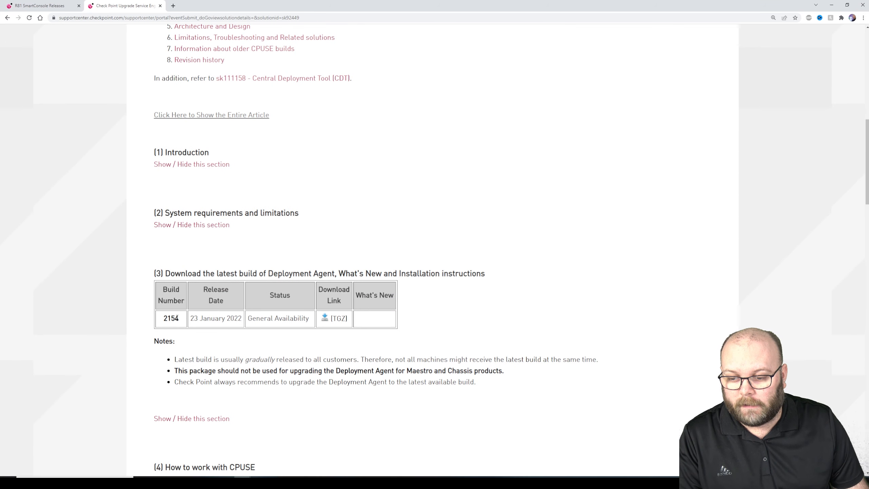
left_click_drag(179, 321, 165, 321)
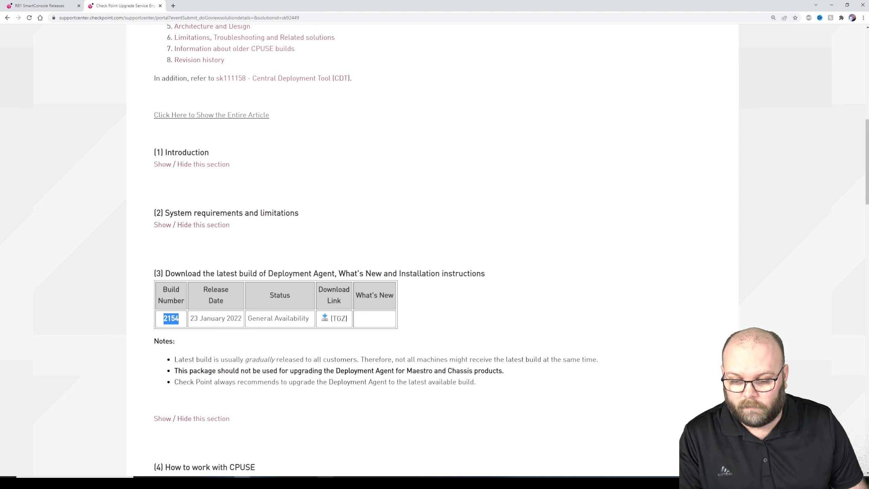
left_click(325, 482)
left_click(838, 445)
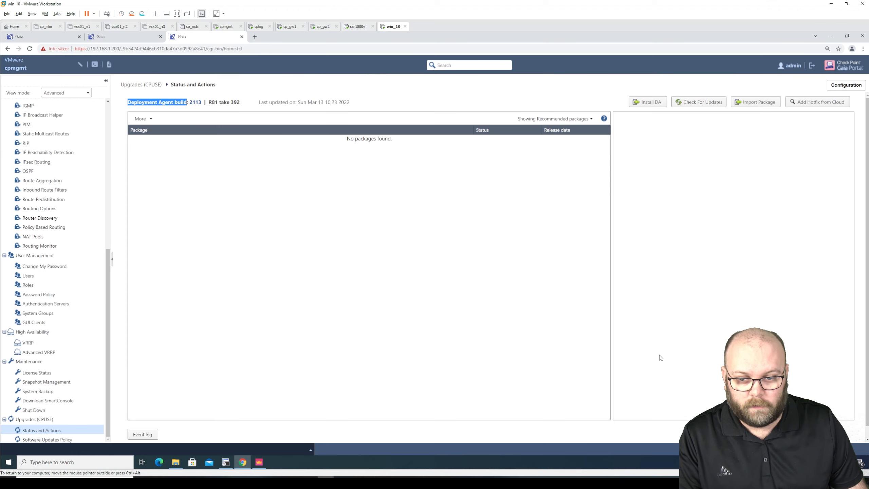
double_click(195, 102)
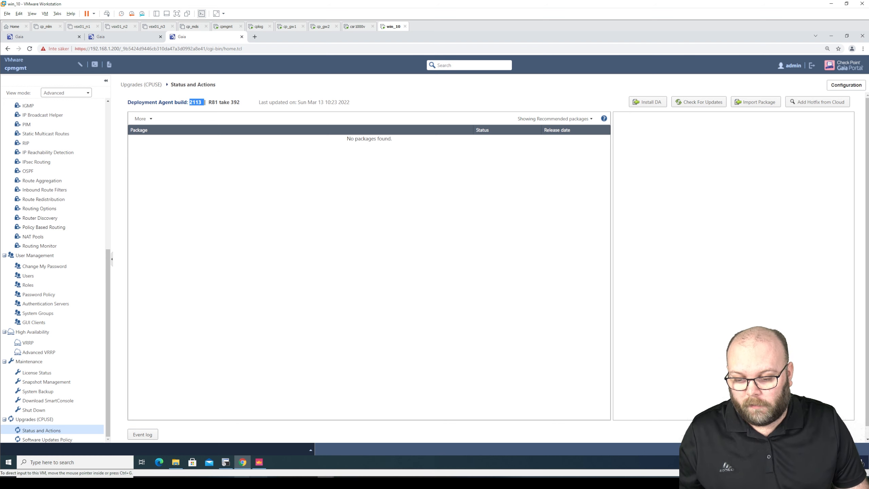
mouse_move(243, 462)
left_click(337, 453)
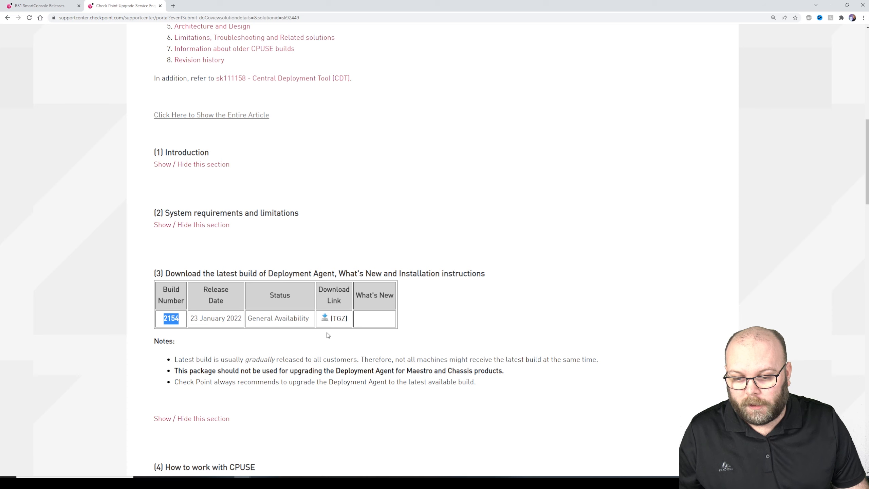
Download and save the Deployment Agent build 2154 TGZ package
left_click(329, 320)
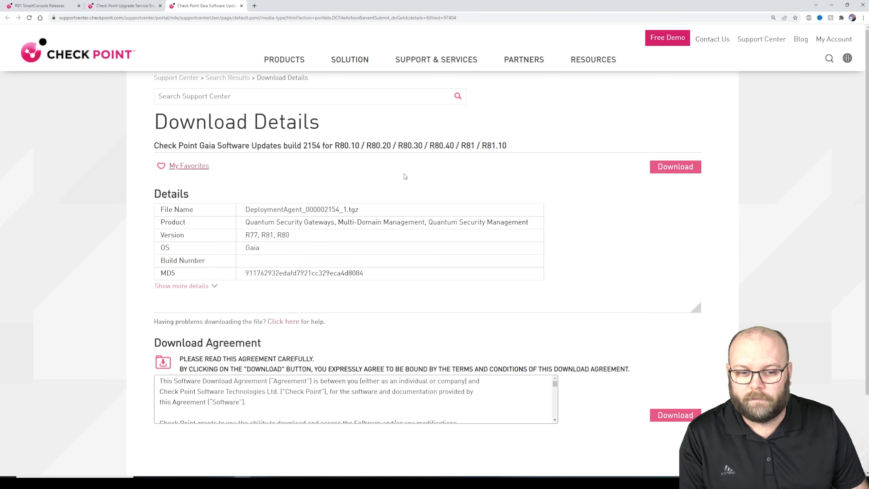
left_click(667, 165)
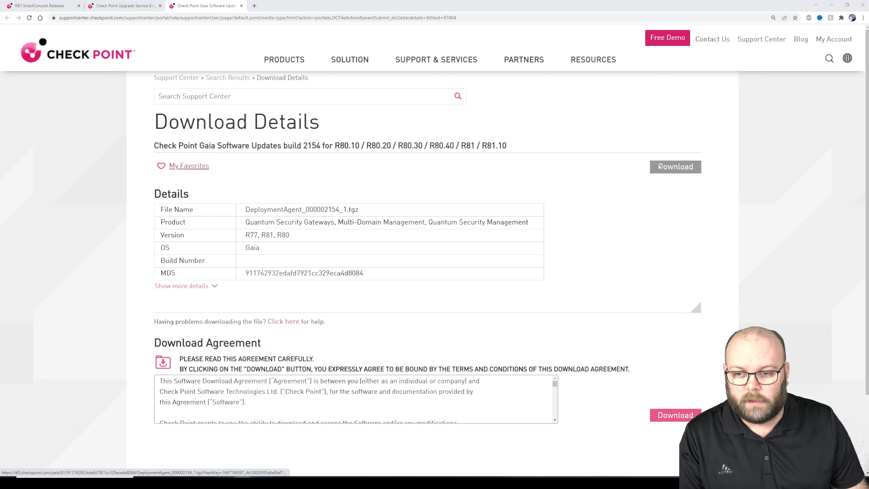
left_click(502, 342)
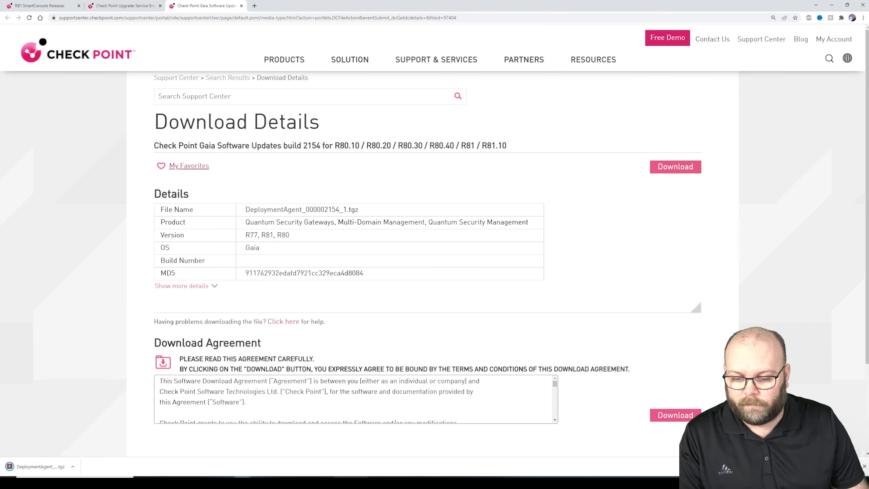
key("alt+Tab")
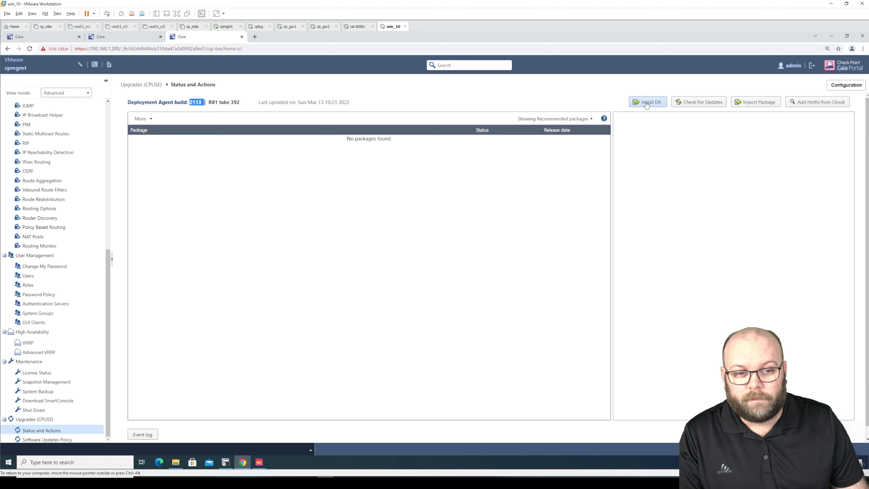
Install the Deployment Agent by uploading DeploymentAgent_000002154_1.tgz
left_click(646, 102)
left_click(460, 254)
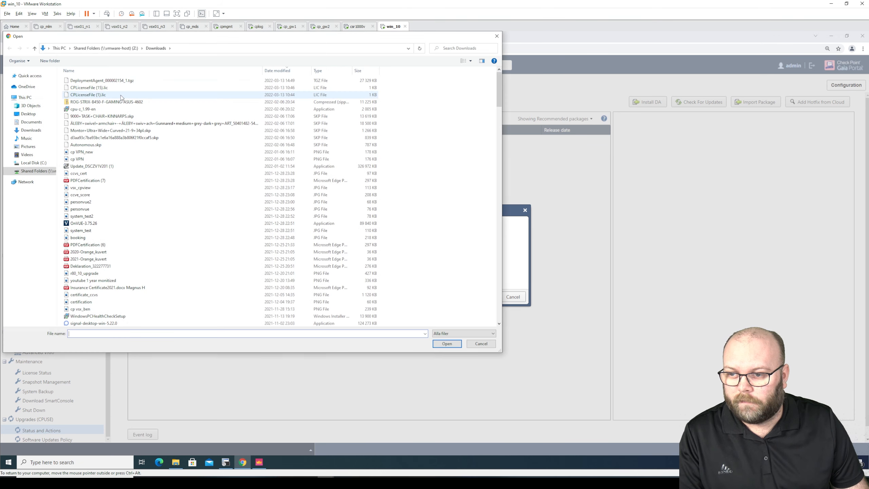
left_click(103, 81)
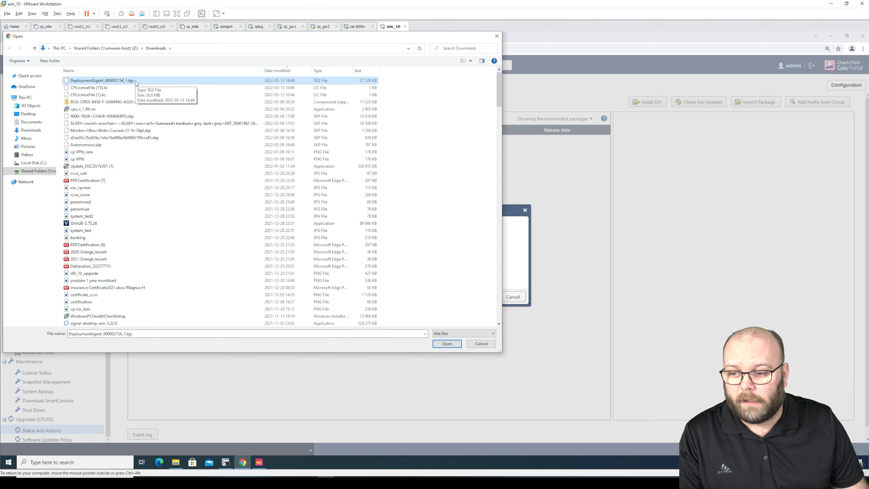
key("Return")
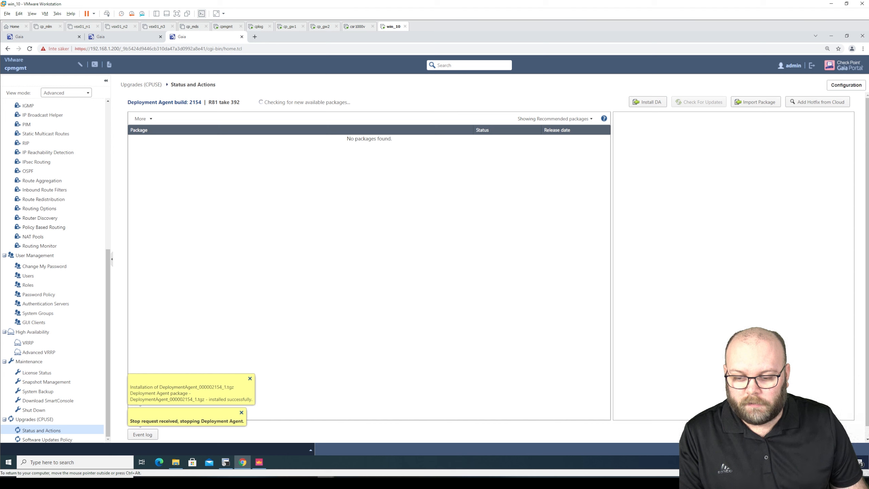
Dismiss the installed-successfully notification and confirm the new build 2154
left_click_drag(257, 399, 197, 400)
left_click(201, 397)
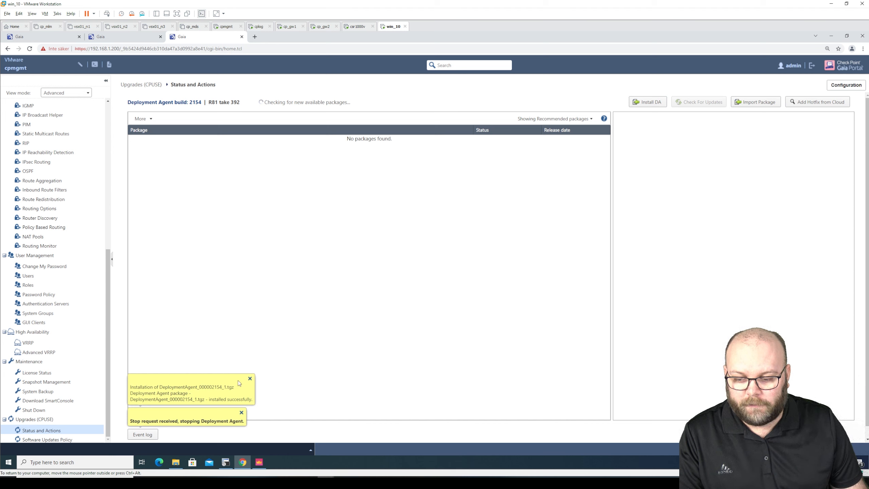
left_click(250, 378)
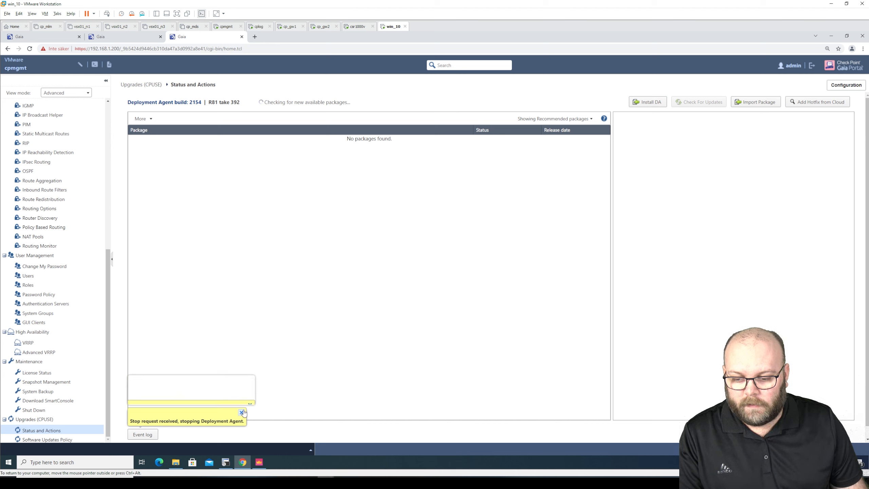
left_click_drag(201, 103, 189, 102)
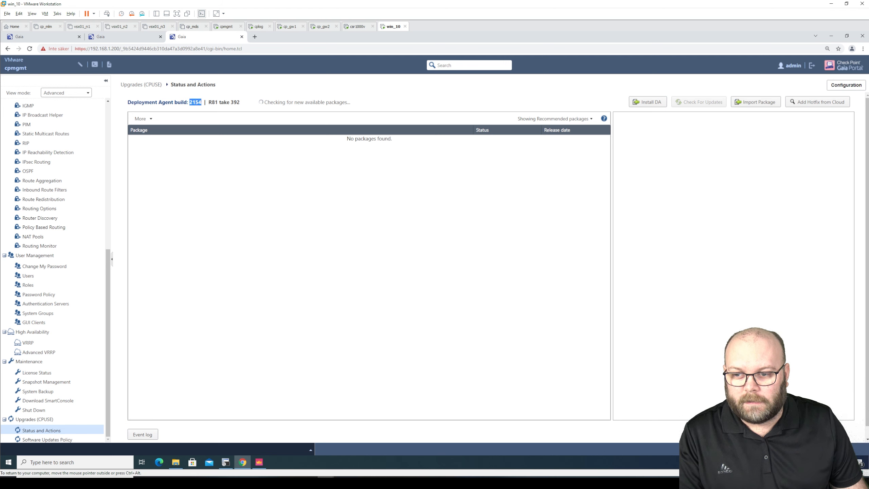
Switch the CPUSE package list from Recommended to All packages
left_click(190, 103)
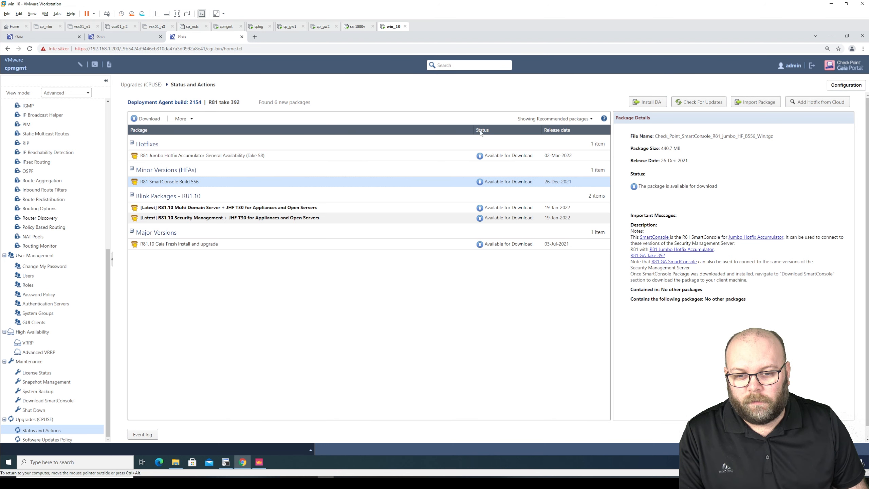
left_click(531, 123)
left_click(533, 147)
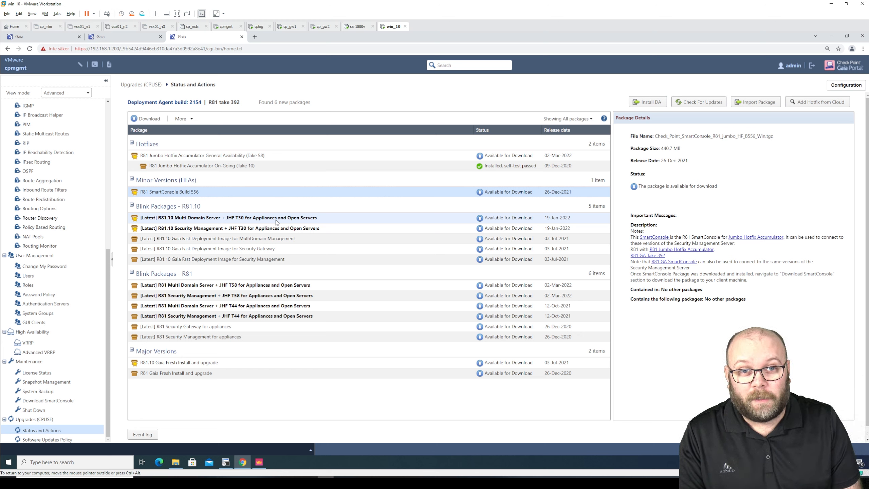
Select the R81.10 Security Management blink package and filter the list to Recommended packages
left_click(220, 229)
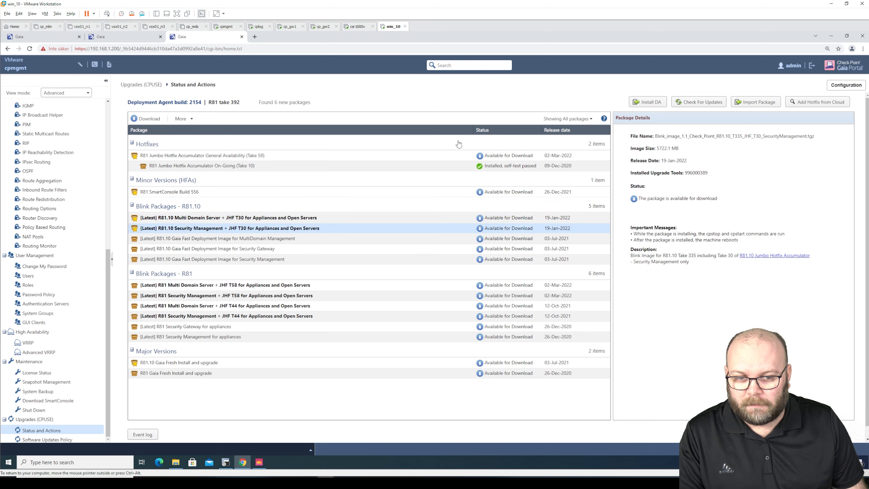
left_click(568, 119)
left_click(562, 131)
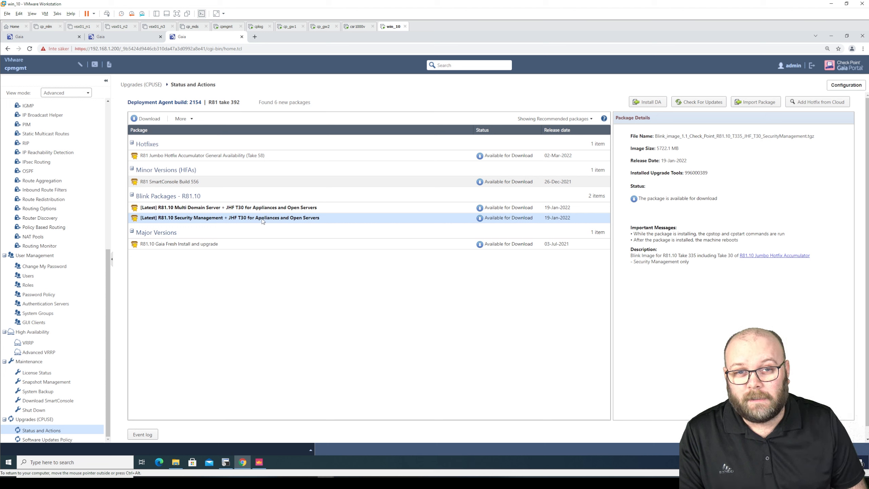
Compare the R81.10 Gaia Fresh Install and Security Management blink package details
left_click(231, 244)
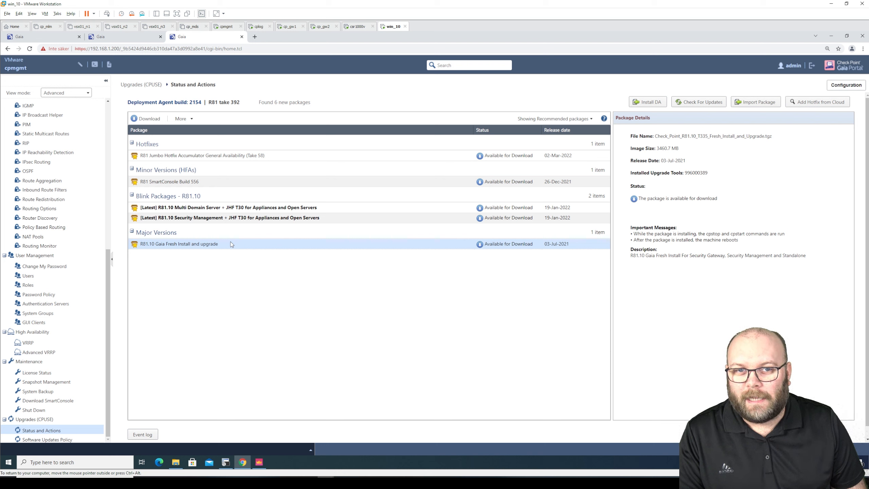
left_click(248, 220)
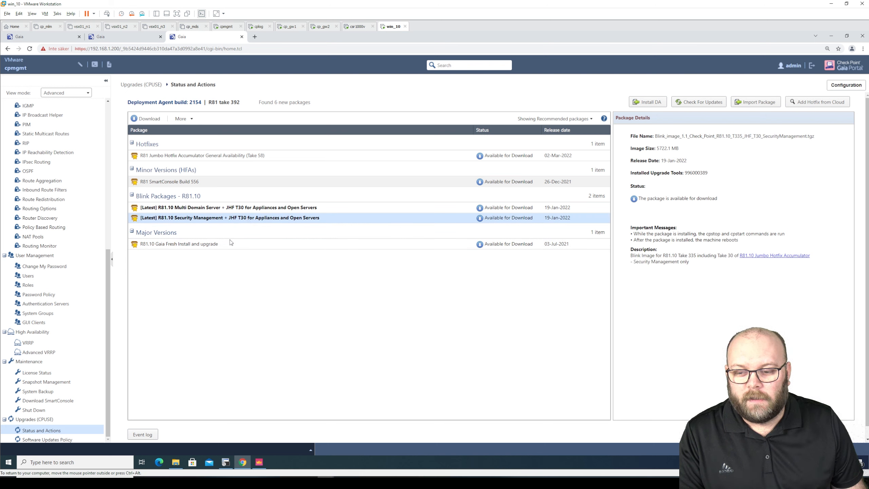
left_click(186, 243)
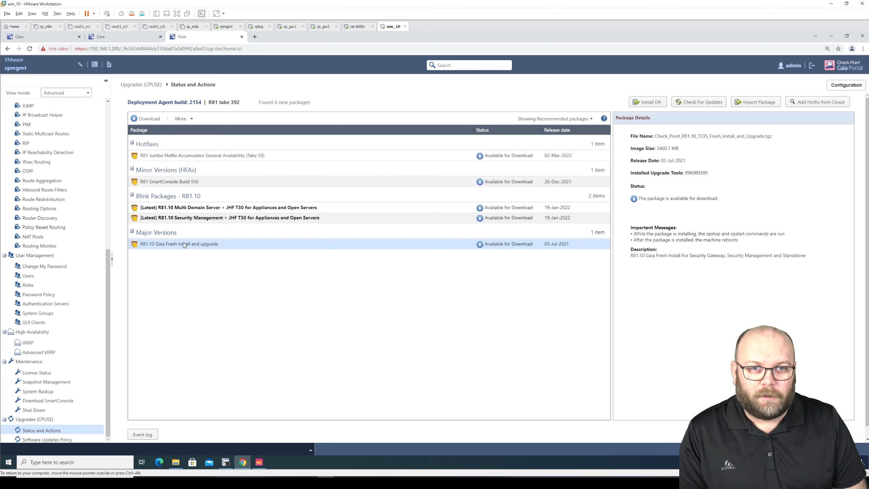
left_click(197, 220)
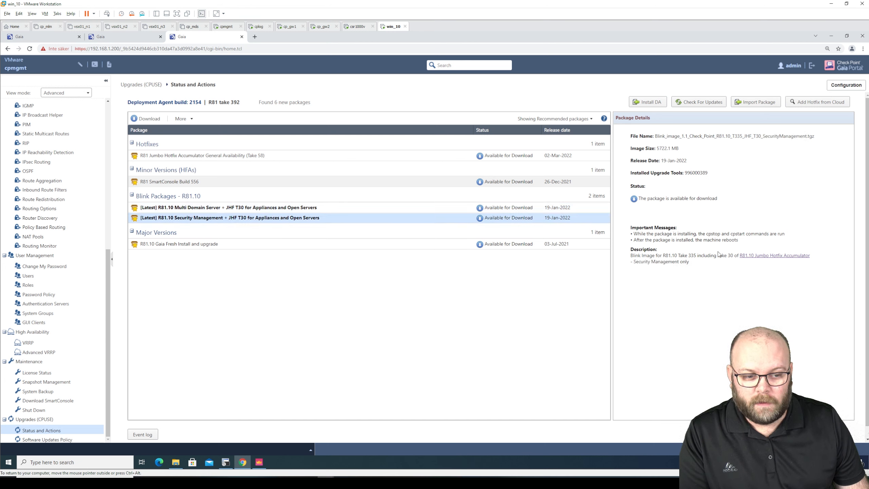
Open the R81.10 Jumbo Hotfix Accumulator article in a new tab and scroll to Availability
right_click(752, 260)
left_click(769, 263)
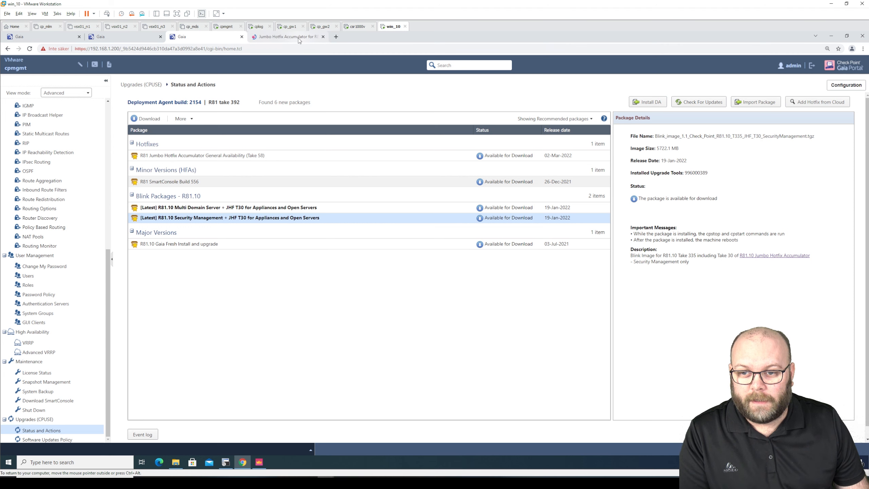
left_click(298, 38)
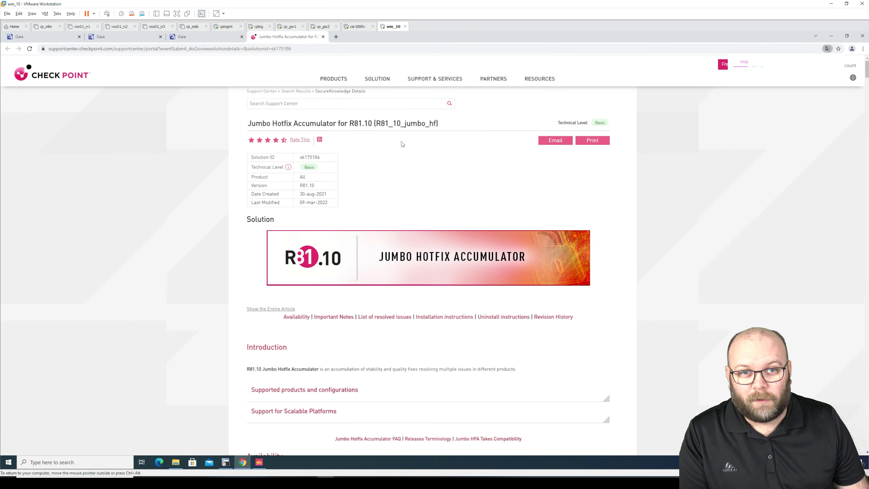
scroll(411, 147, "down", 2)
scroll(411, 147, "down", 1)
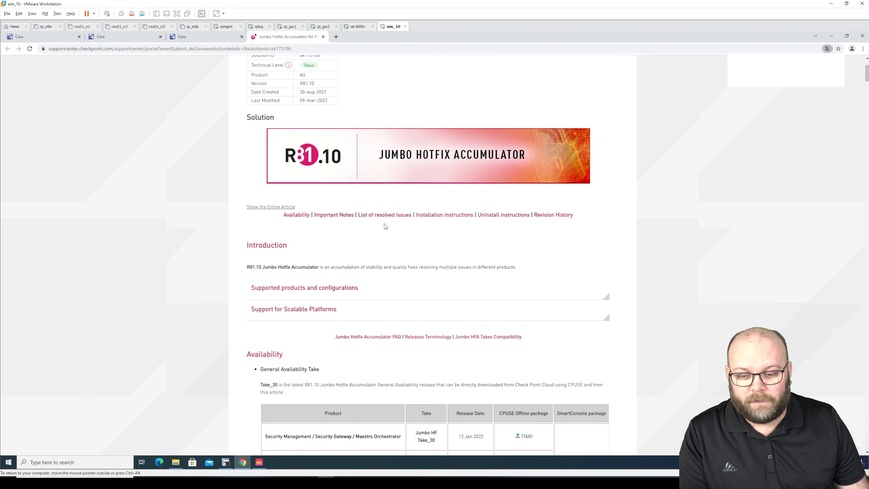
scroll(407, 220, "down", 2)
scroll(408, 219, "down", 5)
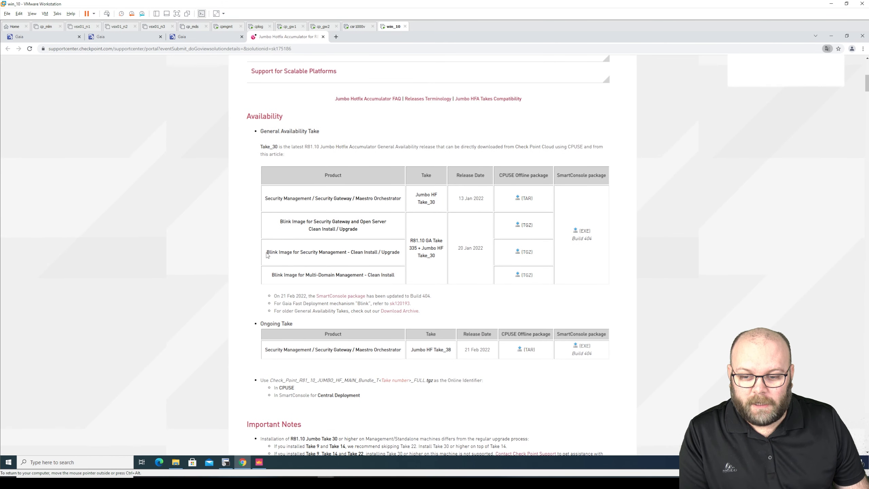
Highlight the Security Management and Multi-Domain blink image names in the Availability table
left_click_drag(266, 253, 400, 252)
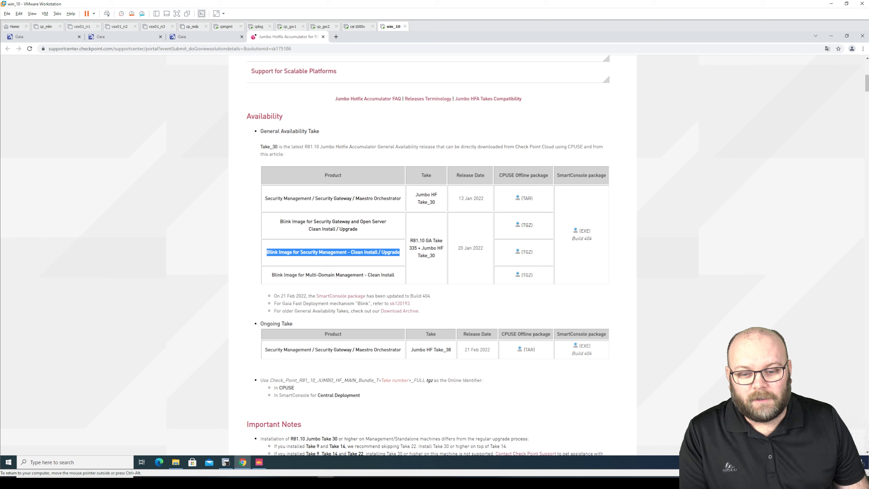
left_click(400, 254)
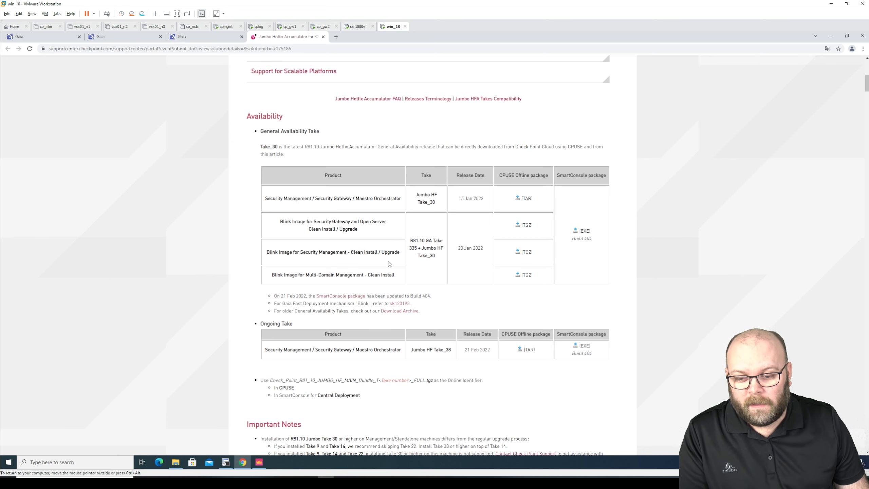
double_click(274, 276)
left_click_drag(283, 276, 397, 278)
left_click(397, 278)
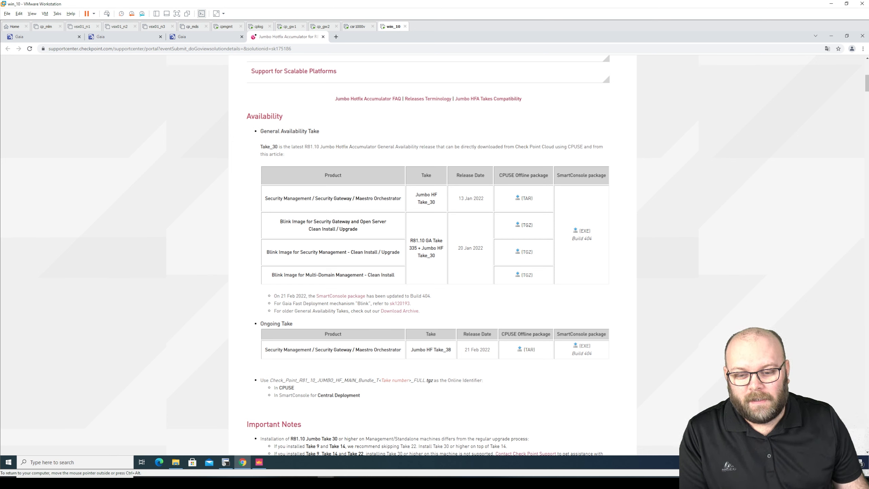
left_click_drag(398, 277, 272, 276)
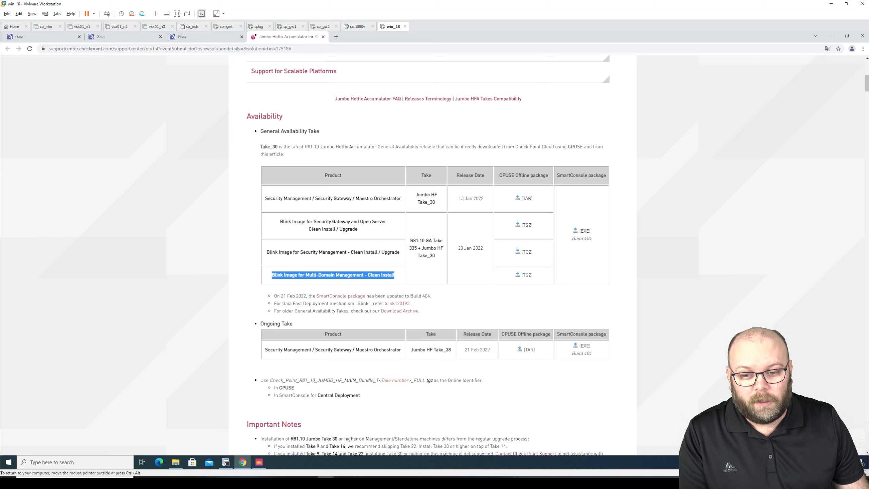
left_click(401, 253)
left_click_drag(403, 252, 381, 253)
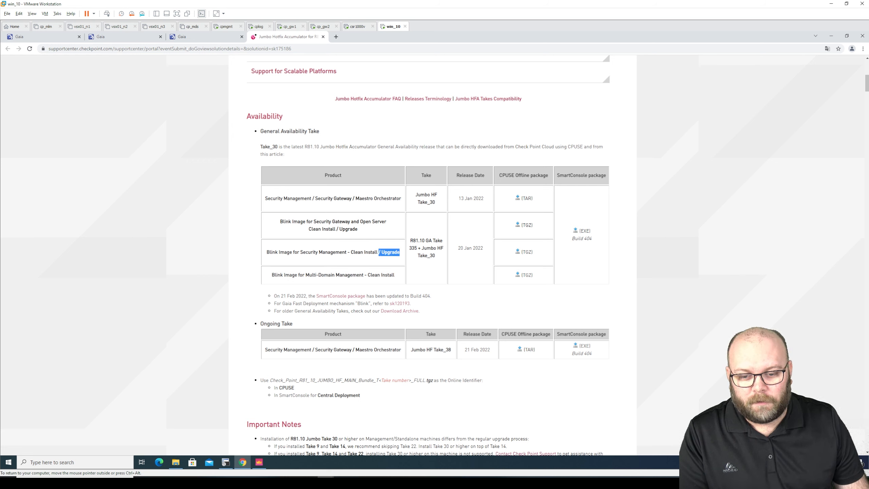
Start downloading the R81.10 Security Management blink package, then bring SmartConsole forward
left_click(225, 40)
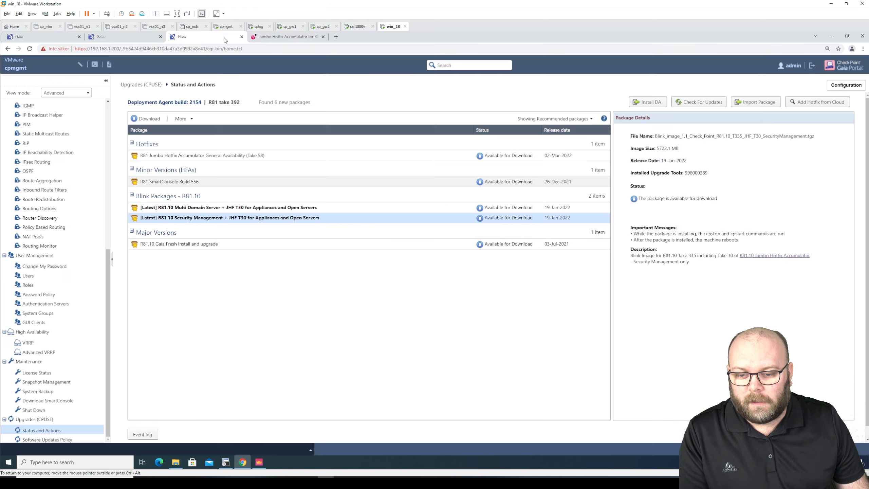
left_click(149, 119)
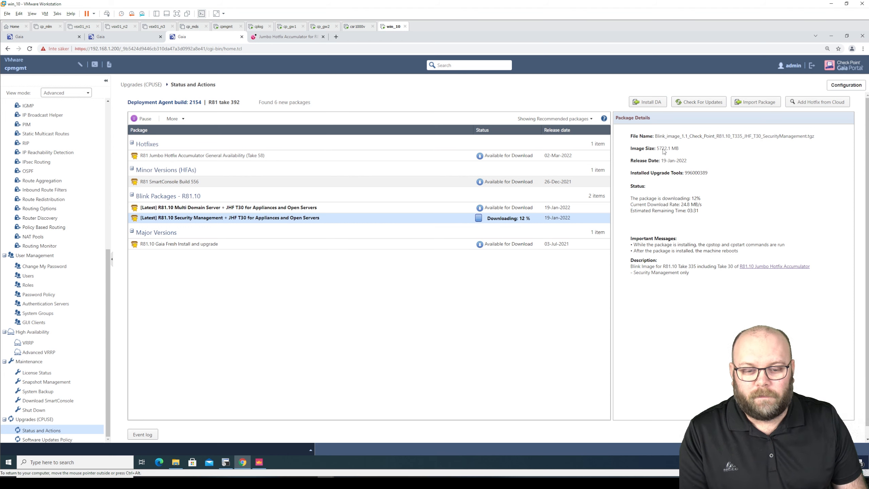
left_click(265, 463)
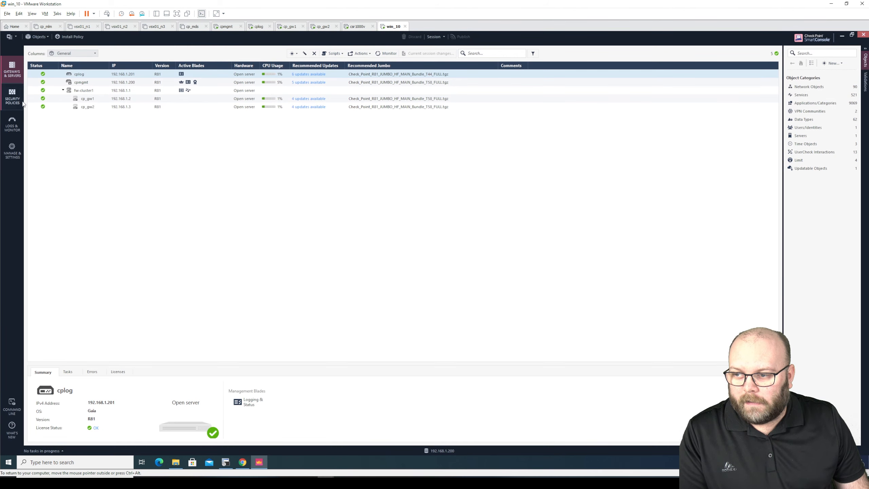
View Sessions under Manage & Settings and check the current session's Disconnect/Changes actions
left_click(12, 124)
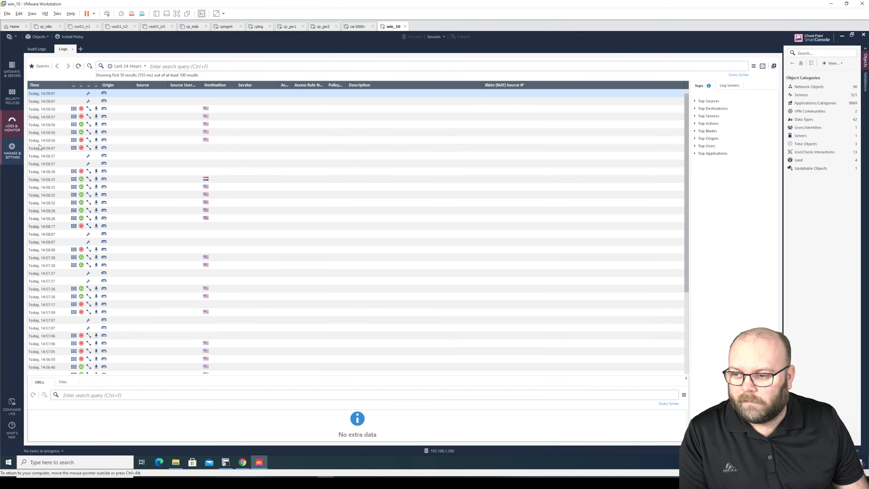
left_click(18, 147)
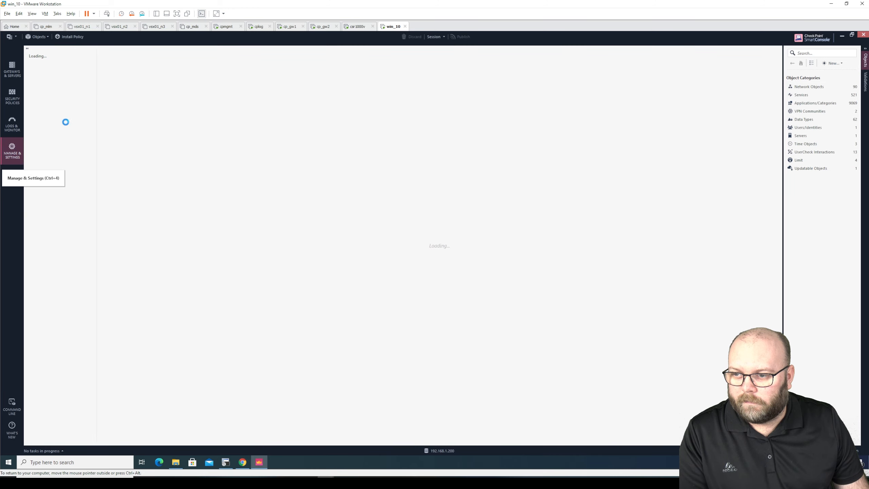
left_click(32, 78)
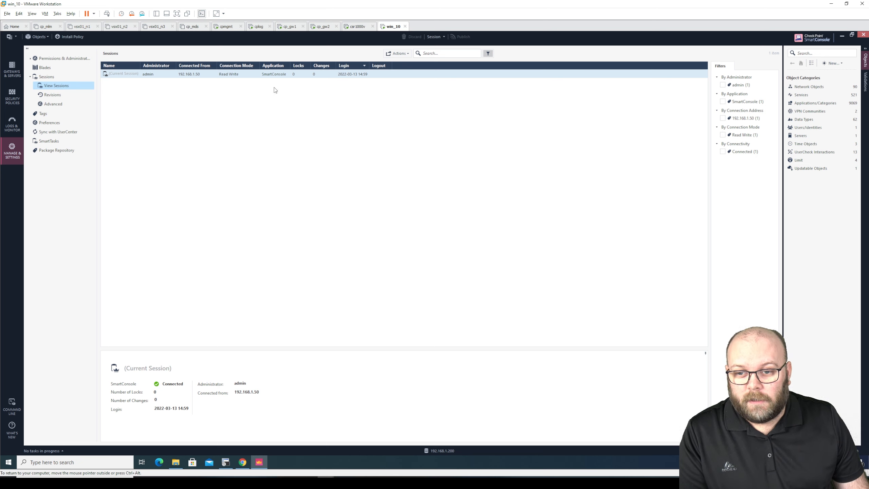
left_click(316, 75)
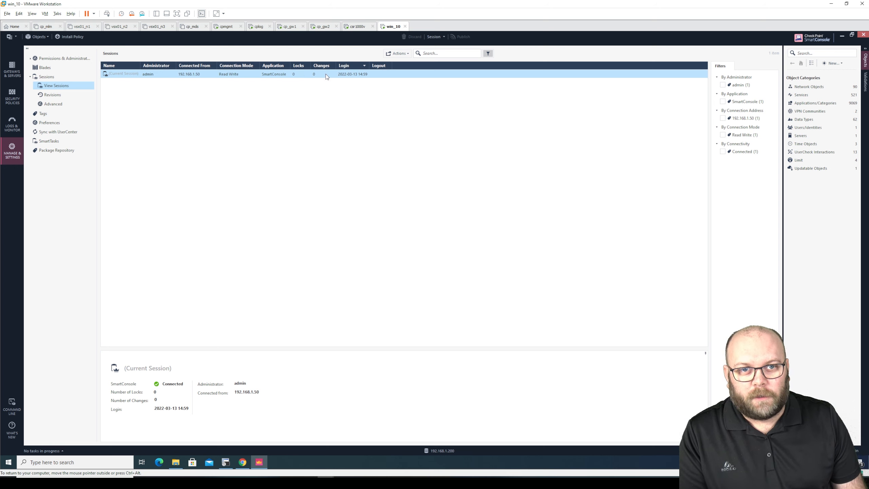
right_click(325, 73)
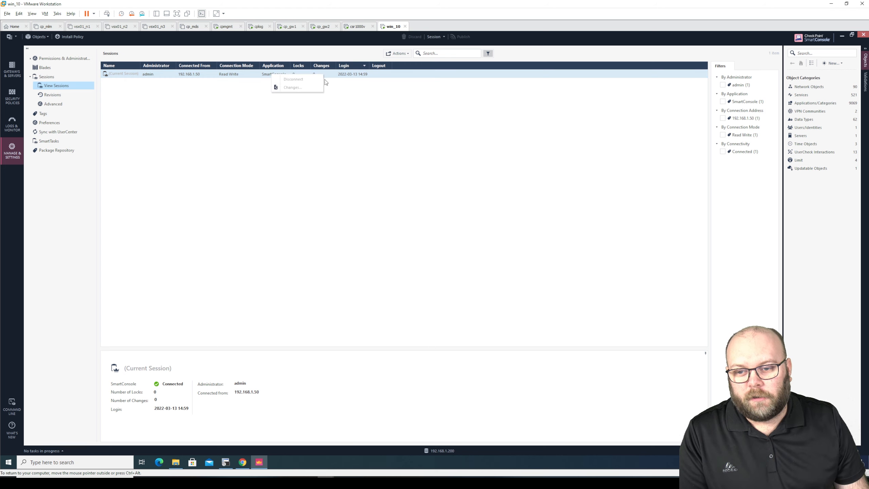
left_click(364, 103)
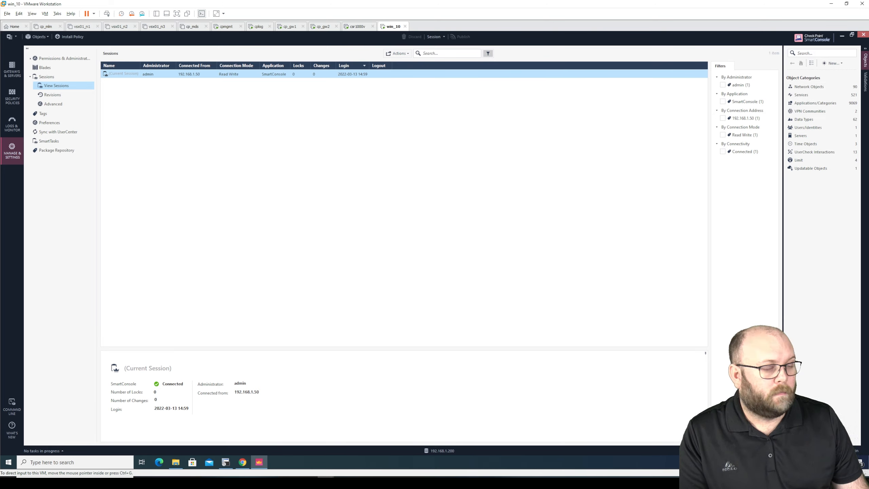
left_click_drag(288, 486, 410, 1)
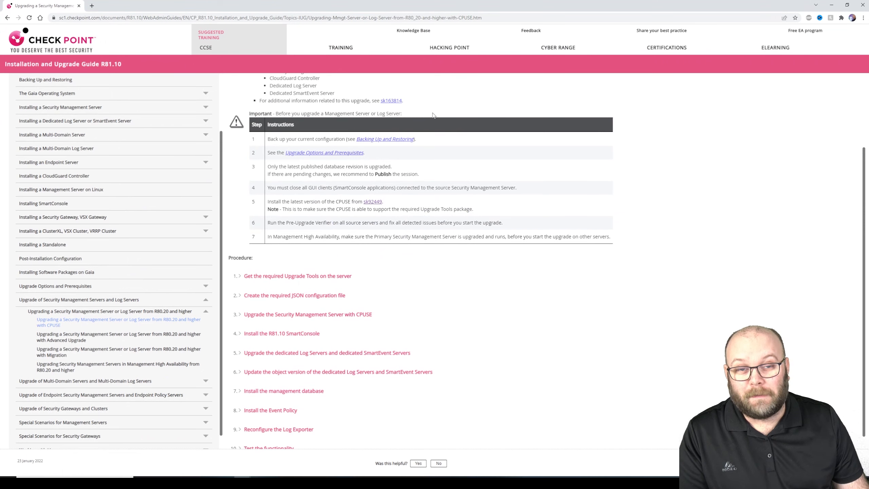
Highlight the Important prerequisites table, then its steps 1 (backup) and 5 (latest CPUSE)
scroll(442, 156, "up", 2)
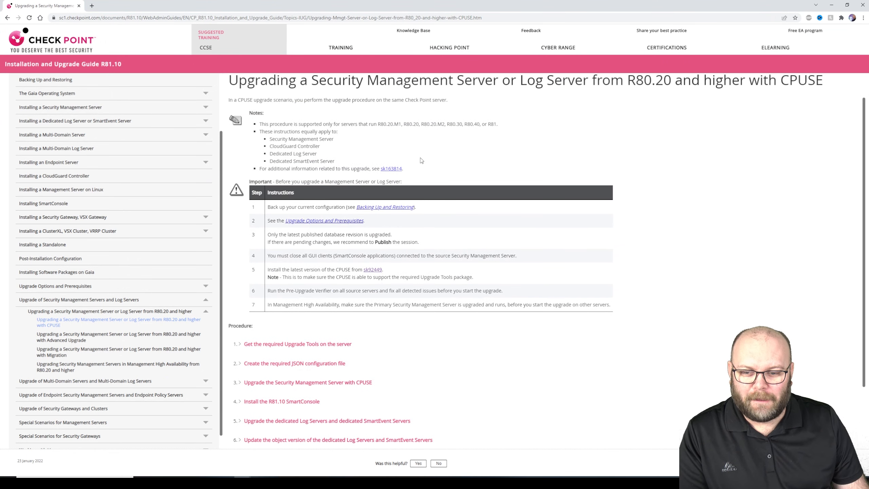
left_click_drag(252, 193, 612, 309)
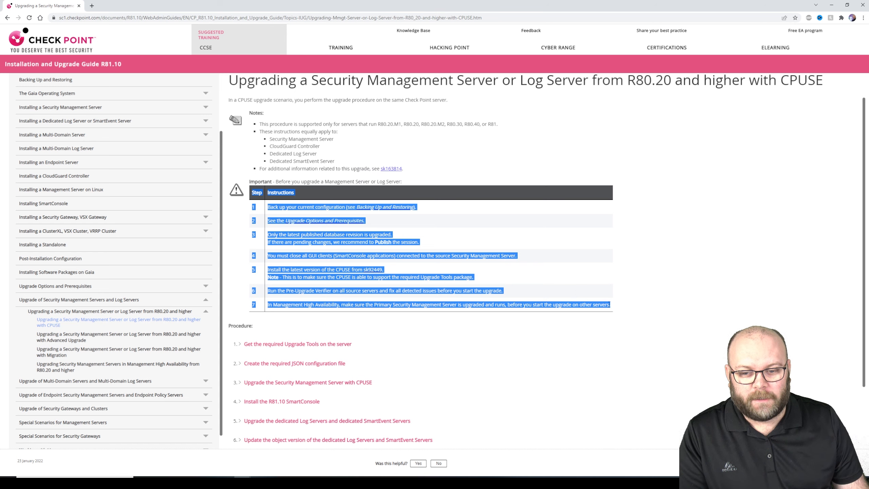
left_click(603, 284)
left_click_drag(268, 207, 440, 213)
left_click(444, 211)
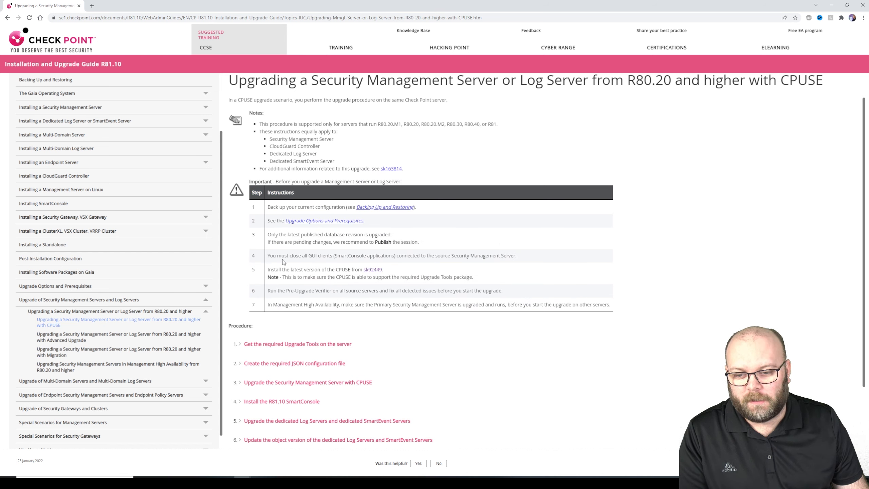
left_click_drag(269, 270, 485, 279)
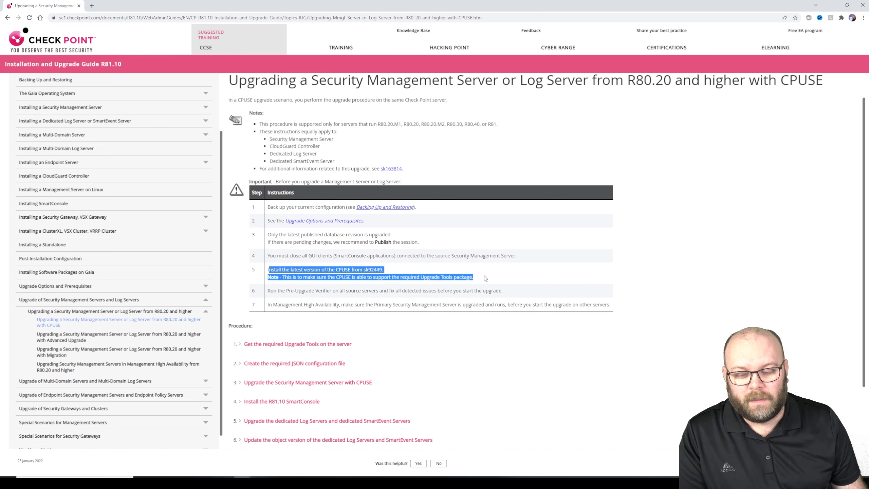
scroll(431, 310, "down", 2)
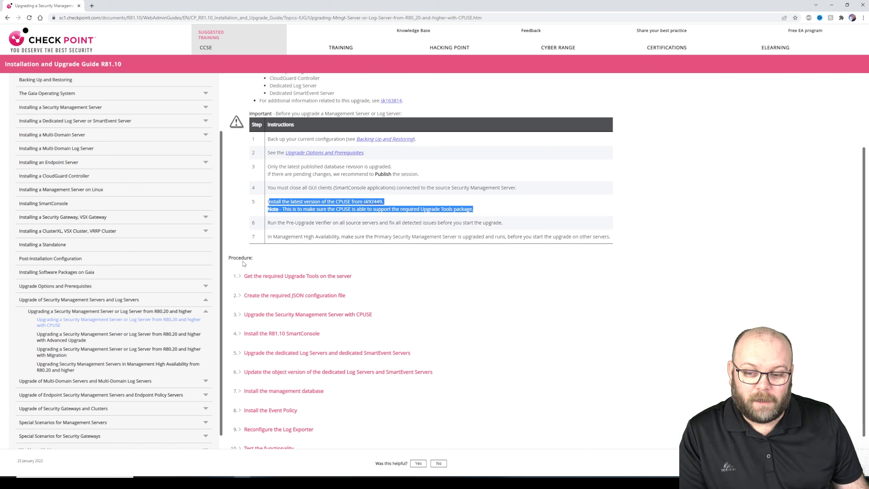
Expand and collapse procedure step 1 on getting the Upgrade Tools, then return to the management VM
left_click(248, 278)
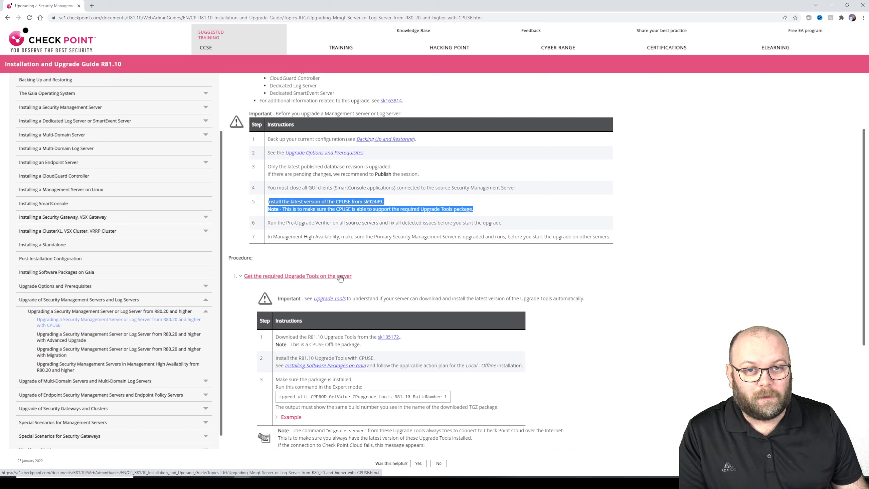
left_click(290, 278)
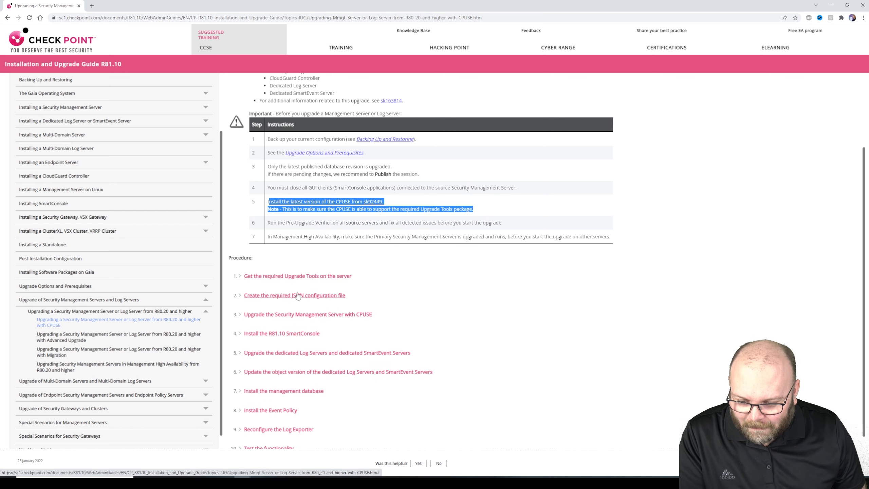
scroll(297, 296, "down", 2)
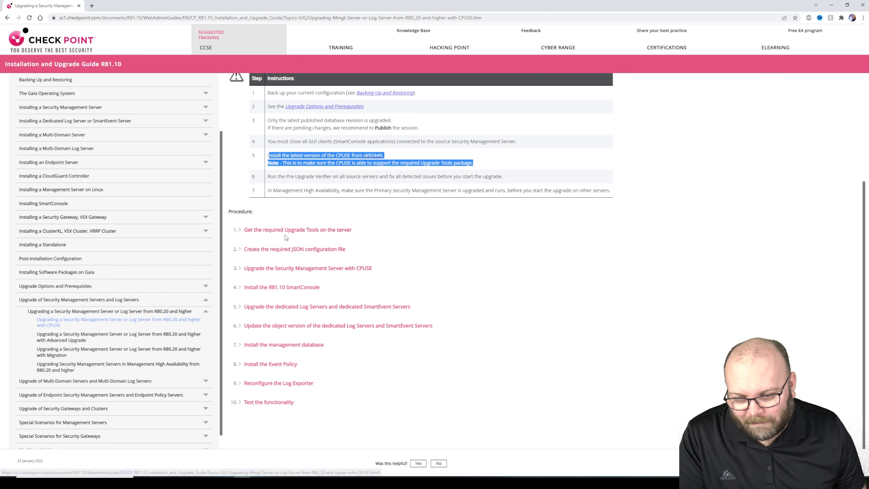
scroll(268, 238, "up", 1)
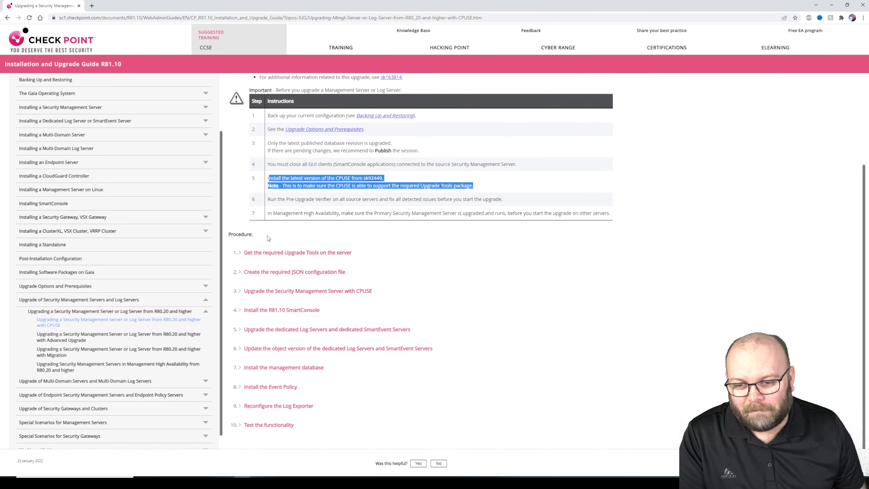
scroll(268, 238, "up", 1)
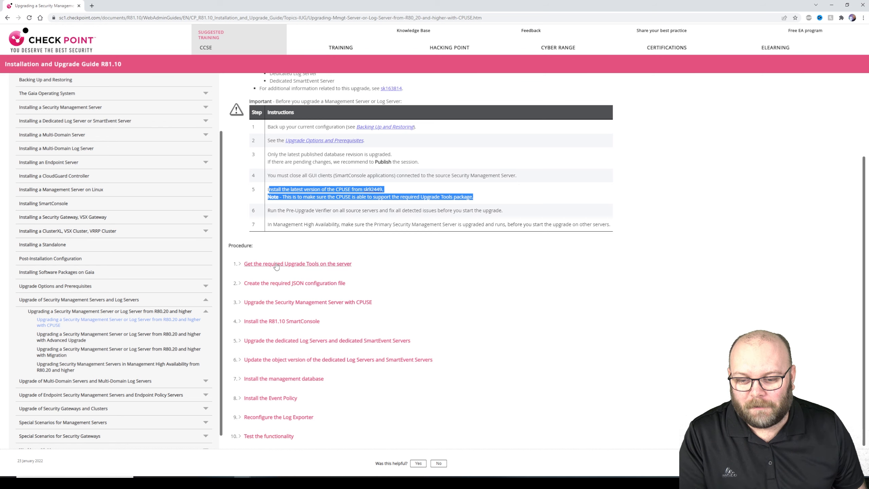
left_click(442, 265)
key("alt+Tab")
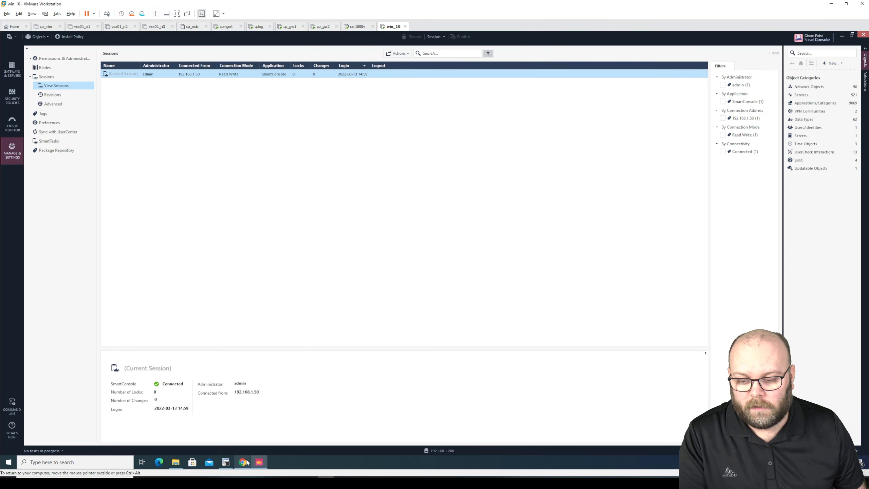
left_click(244, 462)
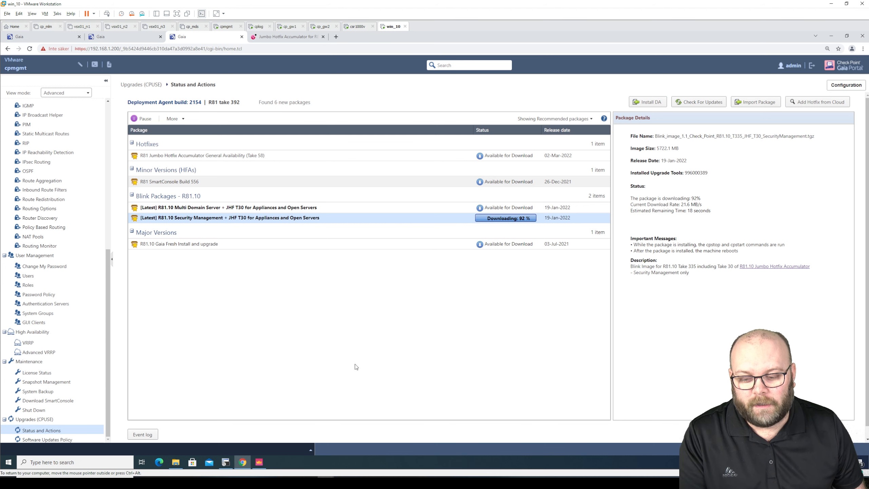
left_click(261, 463)
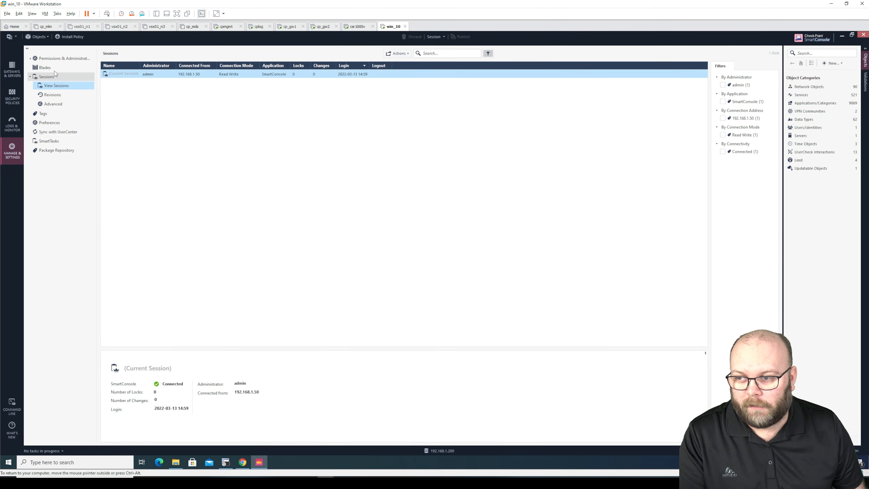
Search for port 80 and add the http service to rule 4's Services in the main_office rulebase
left_click(12, 98)
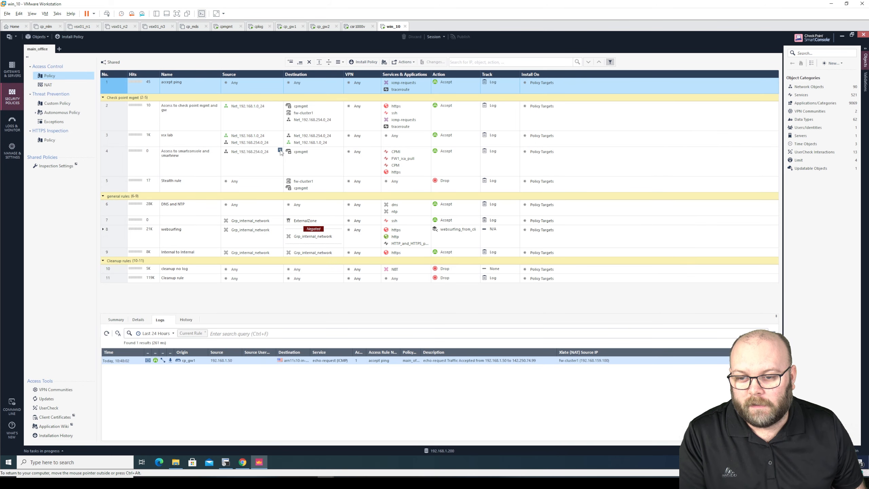
left_click(428, 151)
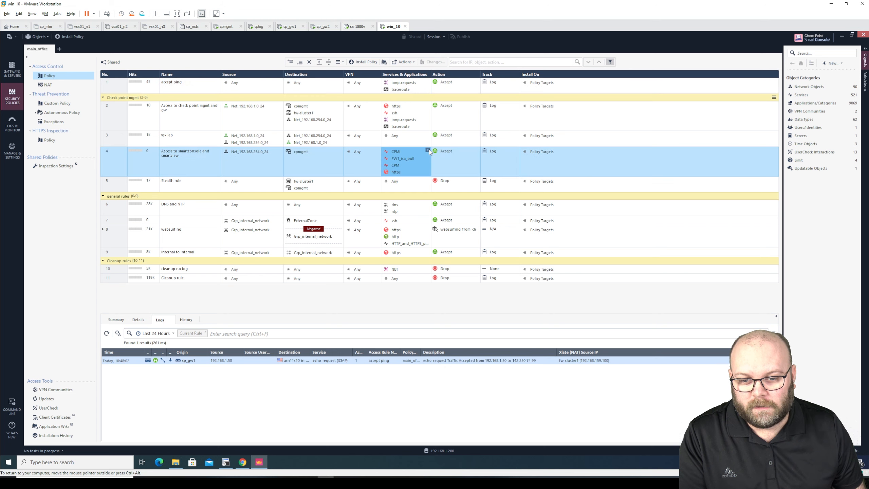
type("80")
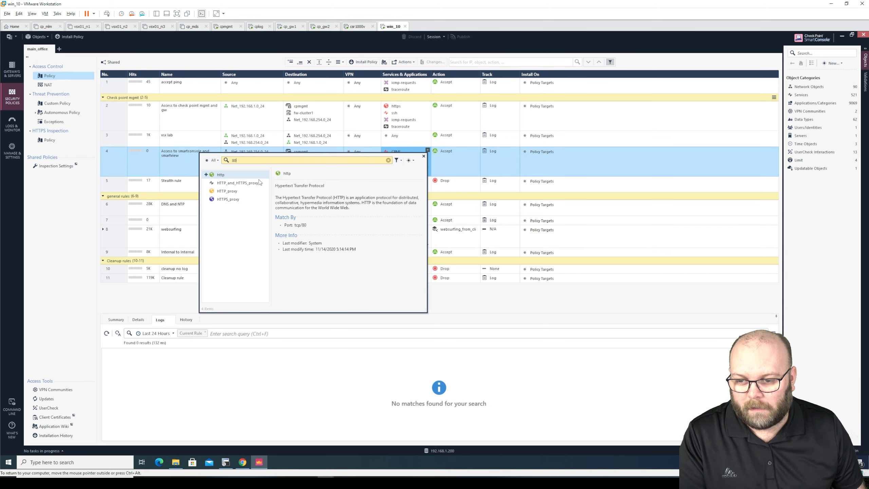
left_click(207, 175)
left_click(72, 205)
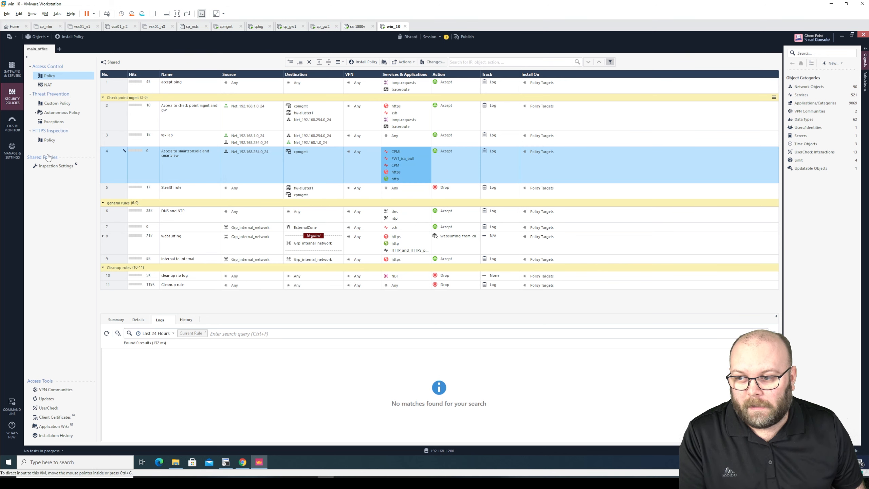
left_click(18, 157)
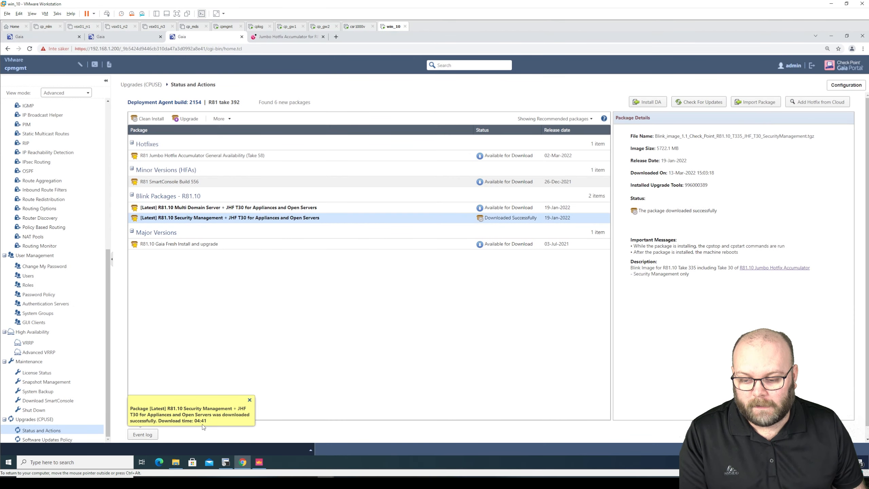
Dismiss the download notice and run More > Verifier on the R81.10 Security Management blink package
left_click(249, 400)
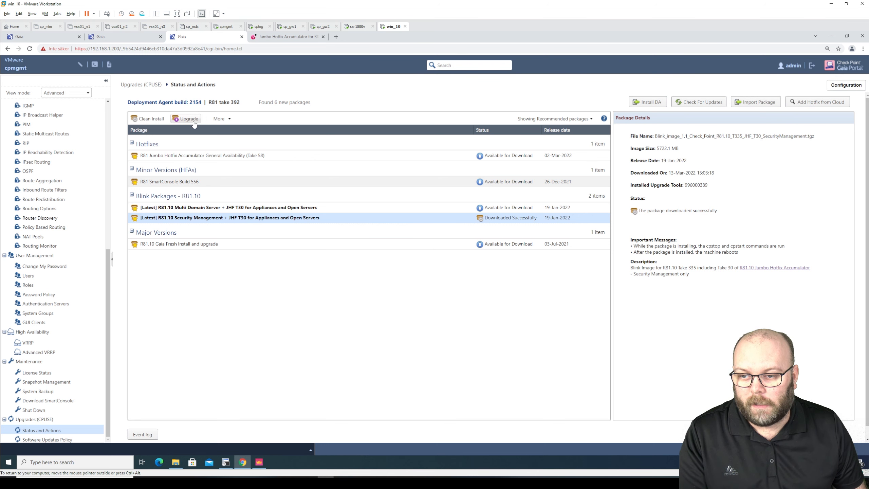
left_click(220, 119)
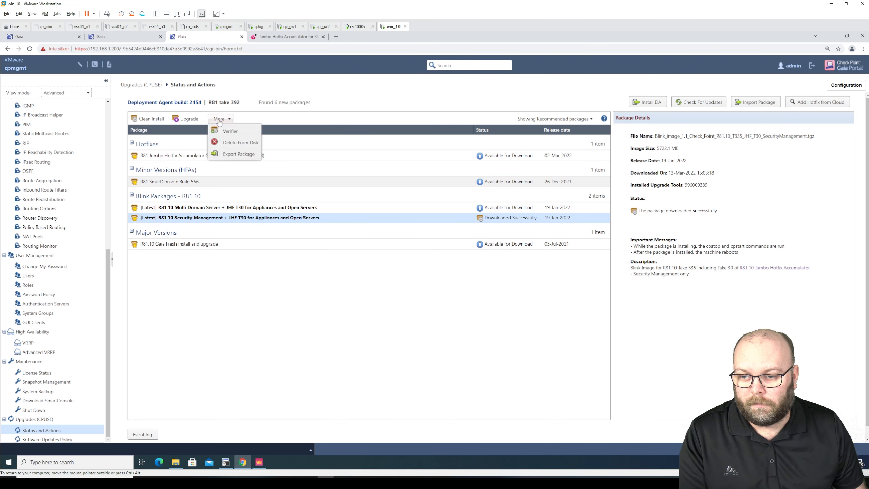
left_click(245, 132)
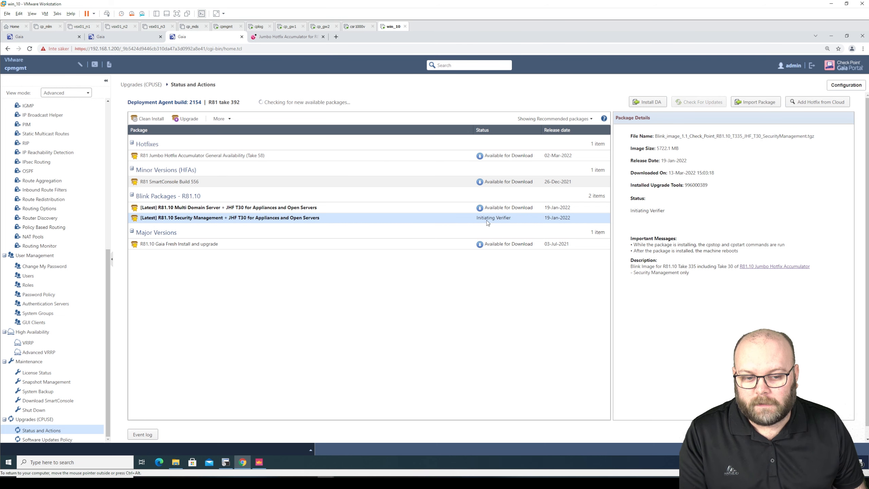
left_click(259, 462)
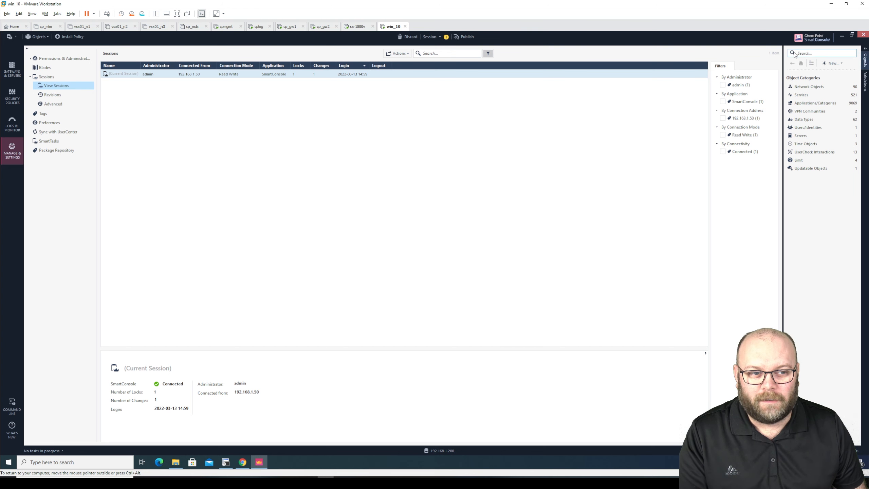
Read the verifier result (34.09 GB available, 100.00 GB required) behind SmartConsole, then bring up SecureCRT
left_click(842, 36)
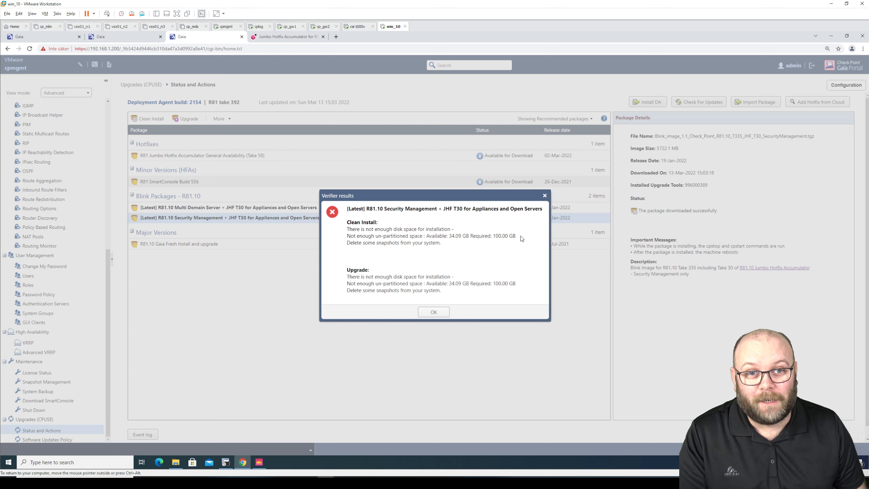
left_click(229, 461)
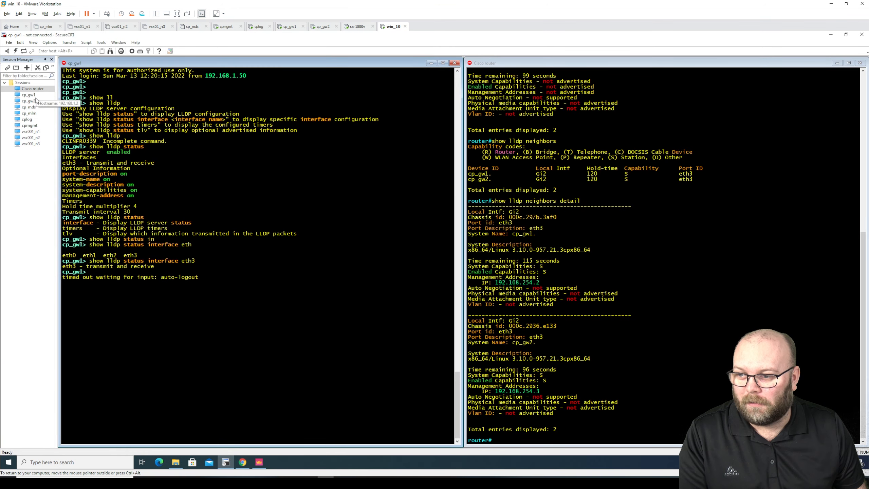
Log into the cpmgmt SSH session as admin with the account password and enter expert mode
double_click(29, 125)
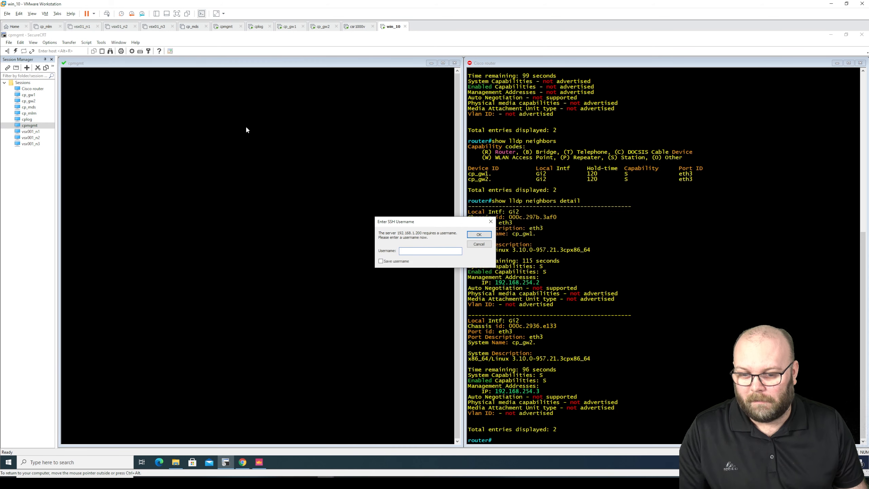
type("admin")
key("Return")
type("••••••••")
key("Return")
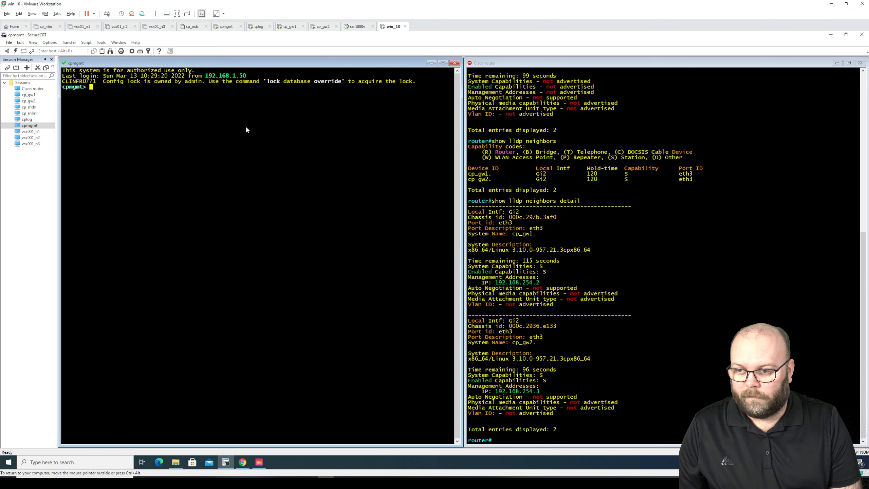
type("expert")
key("Return")
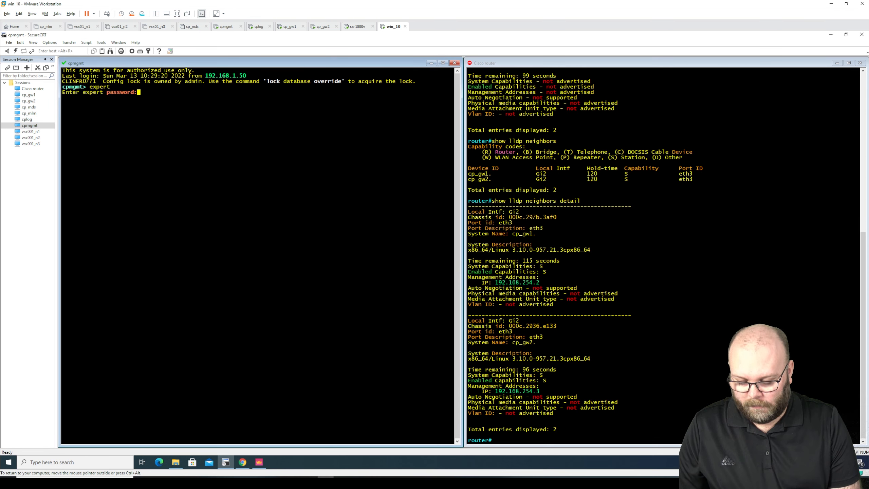
key("Return")
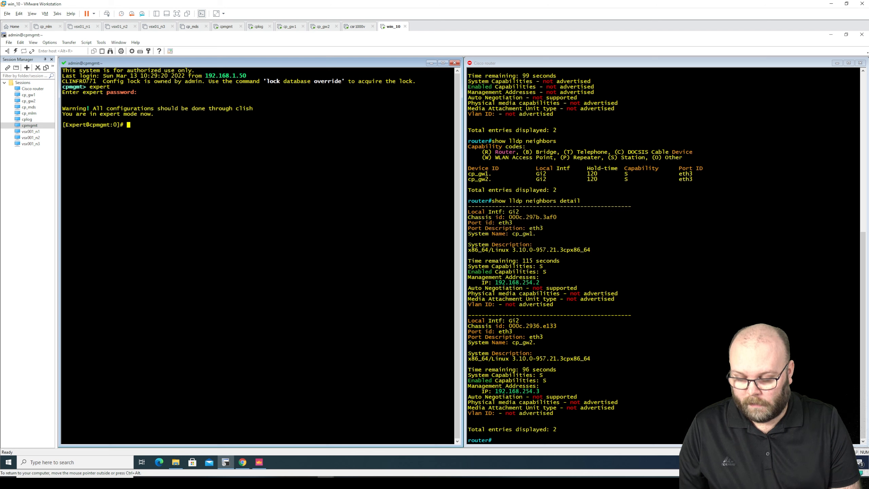
Run df -h, note 89G free on root and /var/log usage, then dismiss the Verifier results
type("df -h")
key("Return")
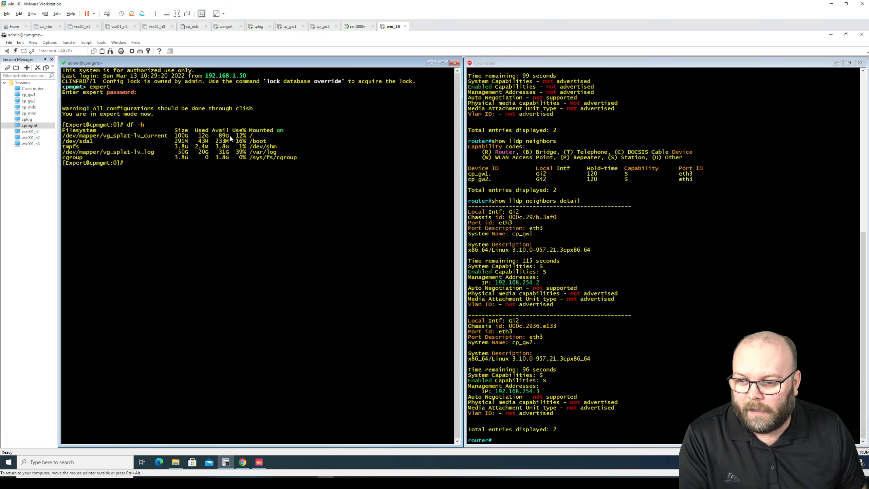
left_click_drag(230, 136, 219, 139)
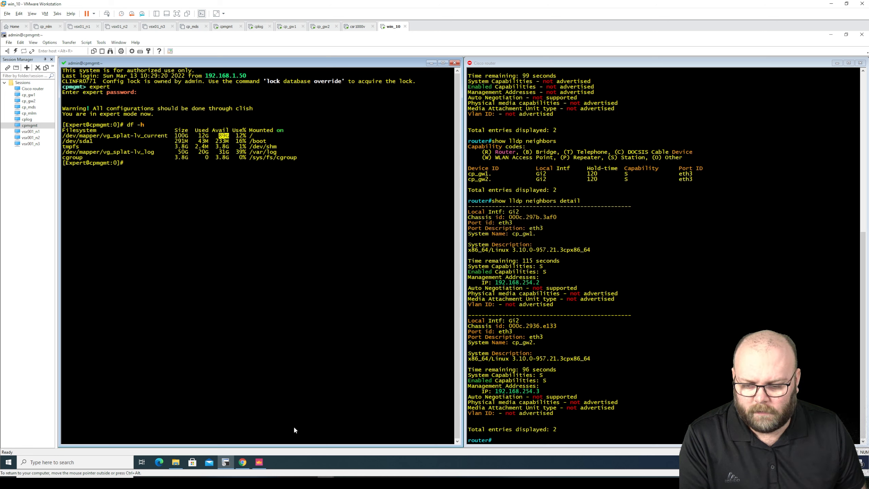
left_click(243, 462)
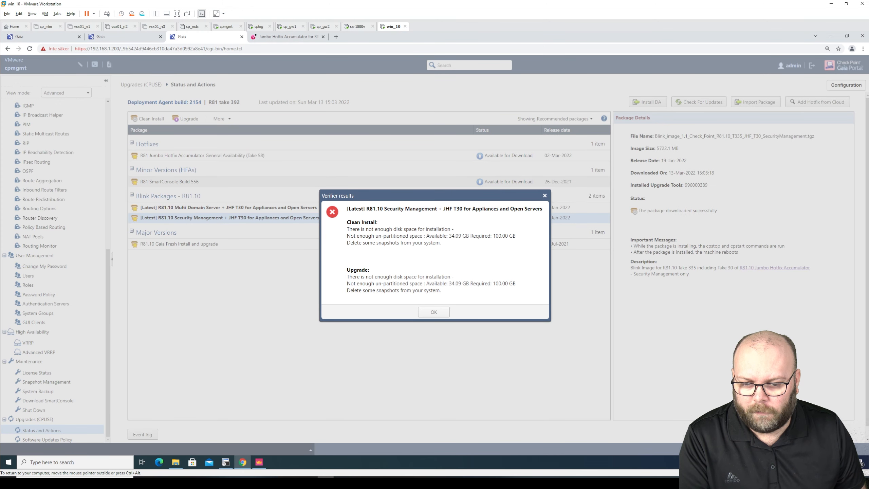
left_click(225, 462)
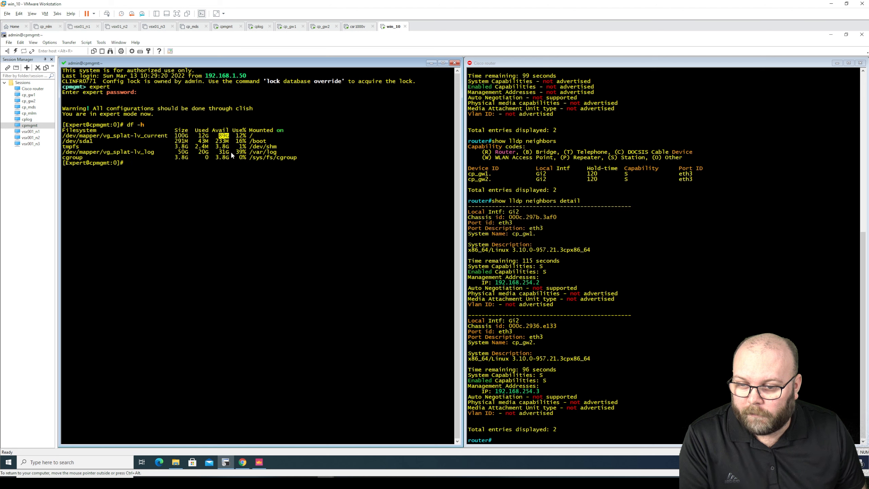
left_click_drag(279, 153, 180, 156)
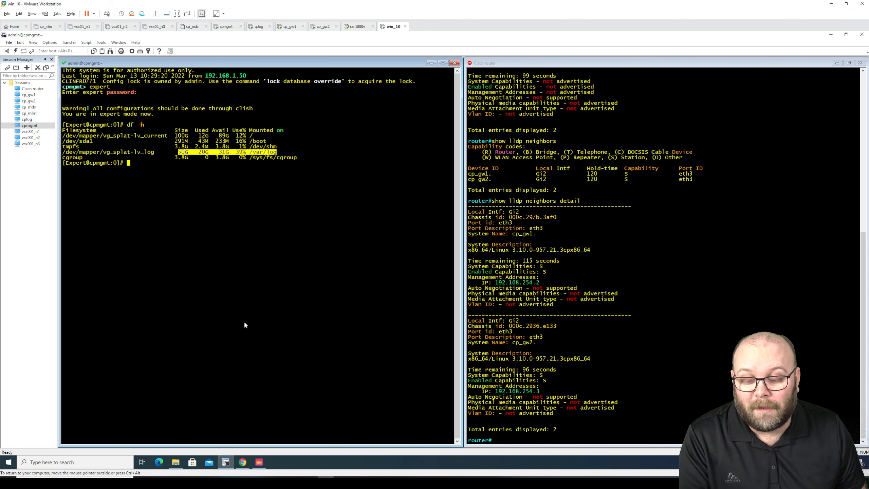
left_click(243, 464)
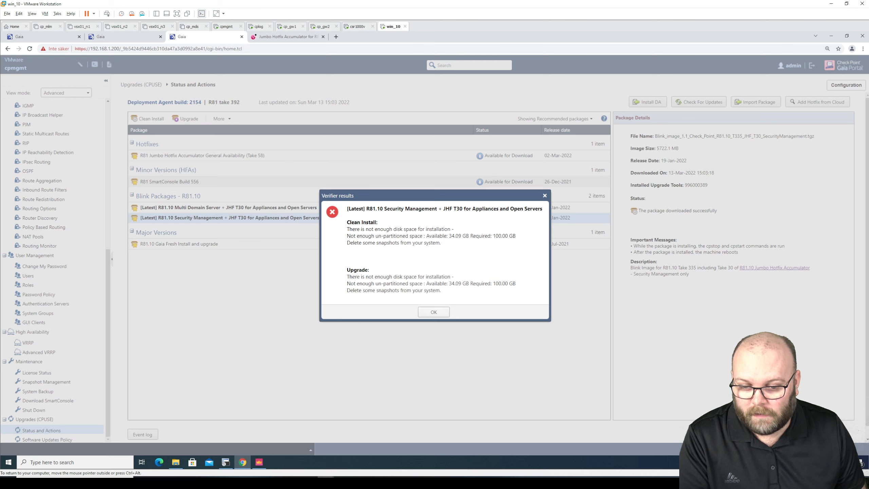
left_click(436, 312)
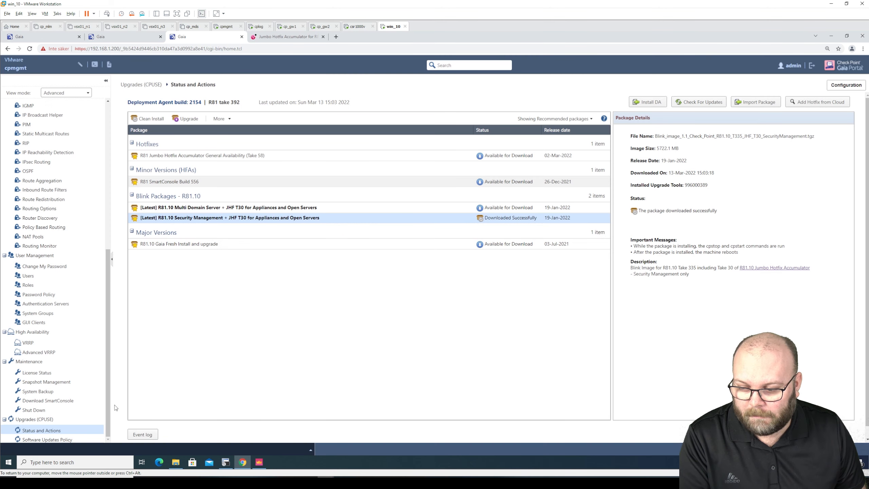
Open Maintenance > Snapshot Management and select the 100.00G R80.40 AutoSnapShot482 snapshot
left_click(51, 382)
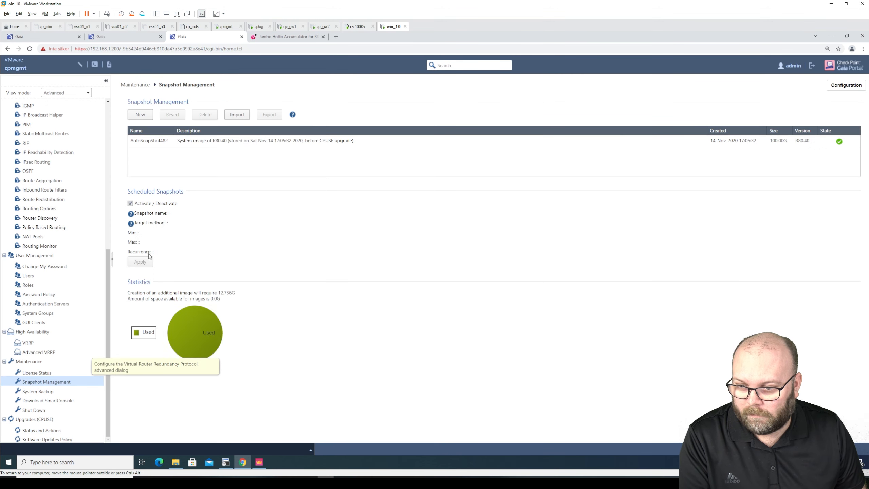
left_click(315, 145)
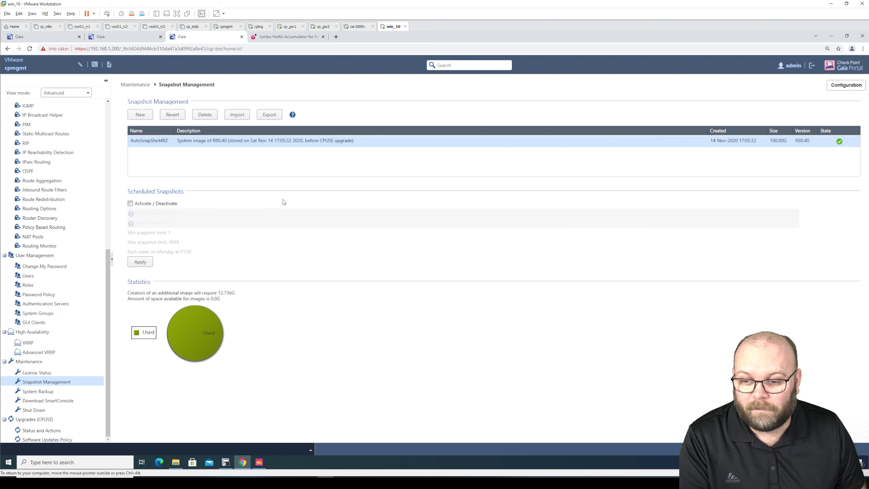
left_click(226, 462)
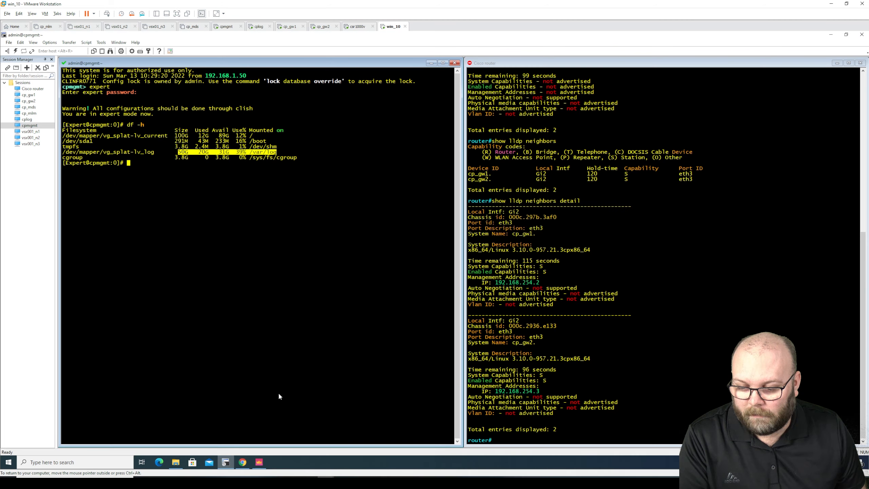
Paste the lvm_manager command at the cpmgmt expert-mode prompt
left_click(316, 160)
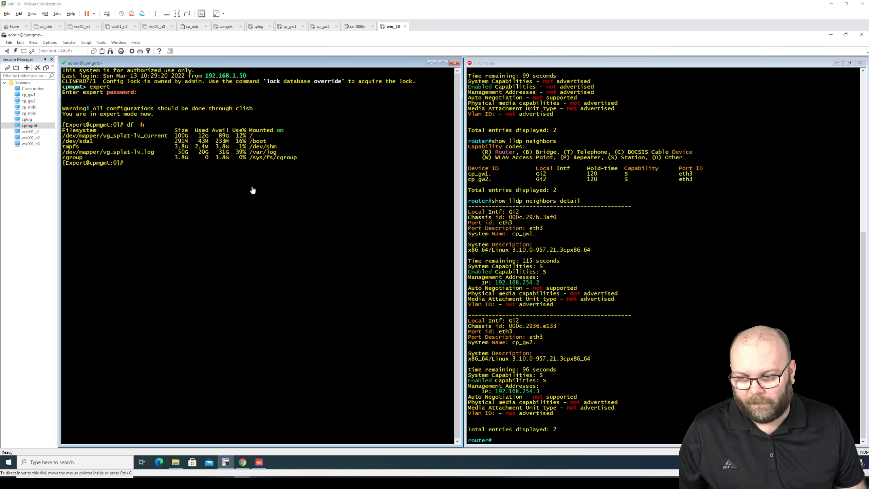
right_click(184, 174)
left_click(128, 134)
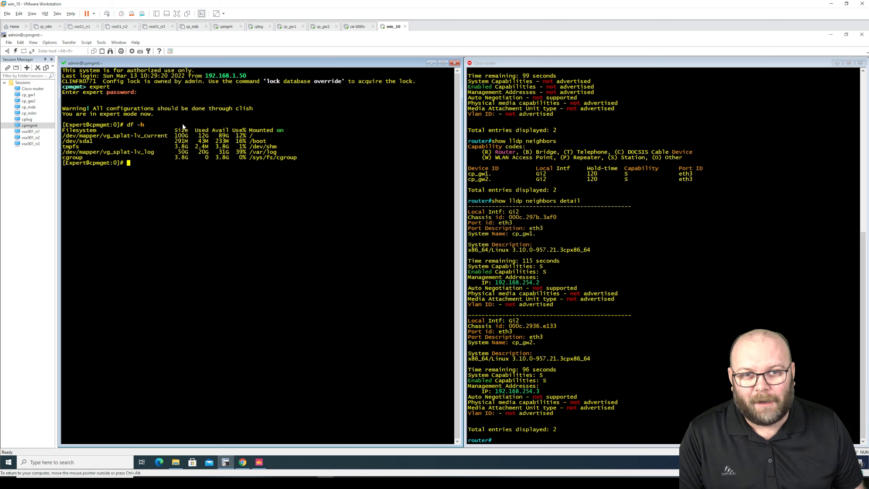
right_click(165, 170)
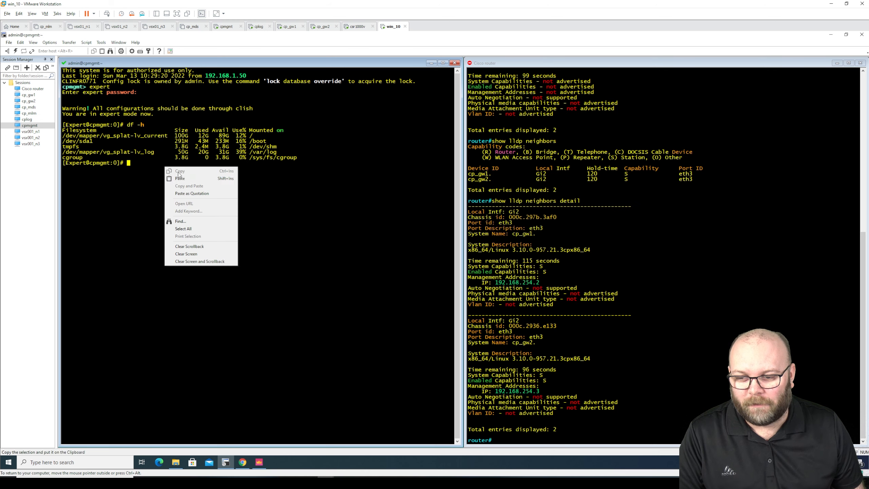
left_click(183, 177)
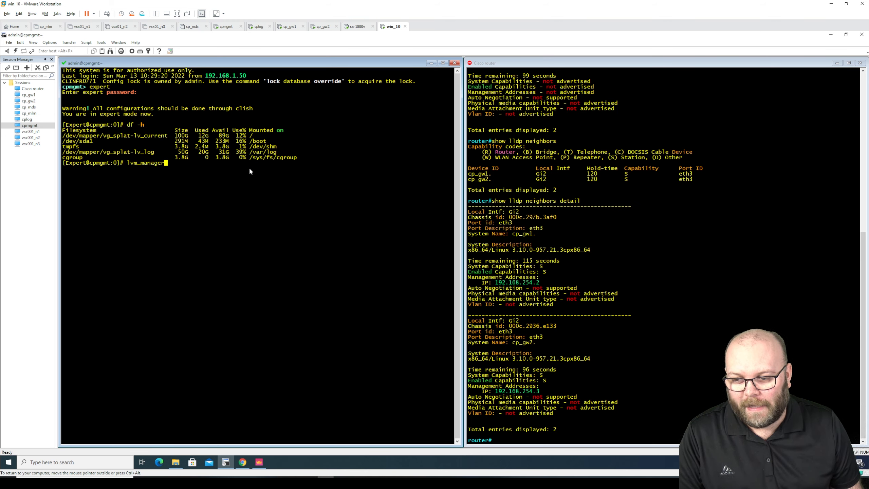
Run lvm_manager option 1 to see the 100 GB AutoSnapShot482 volume and 34 GB unallocated space
key("Return")
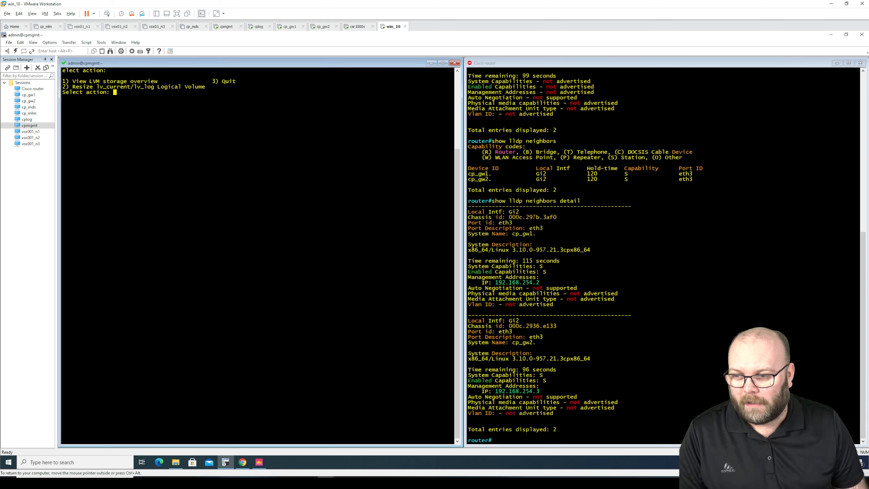
type("1")
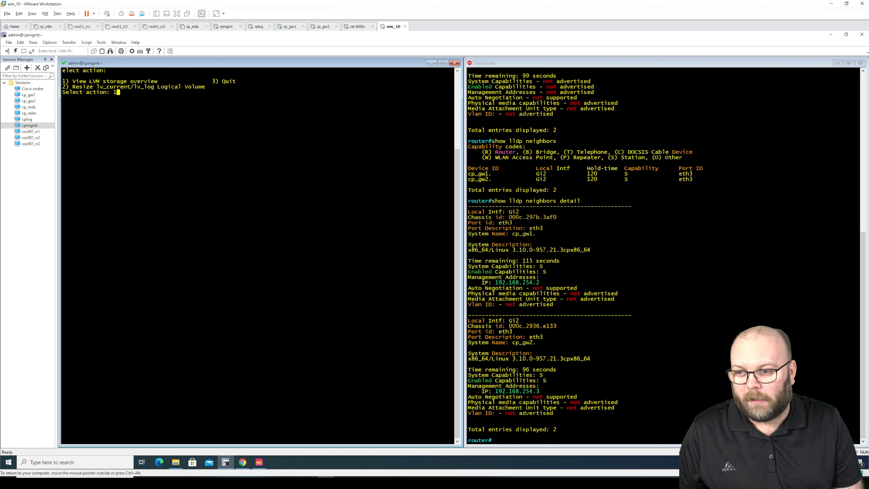
key("Return")
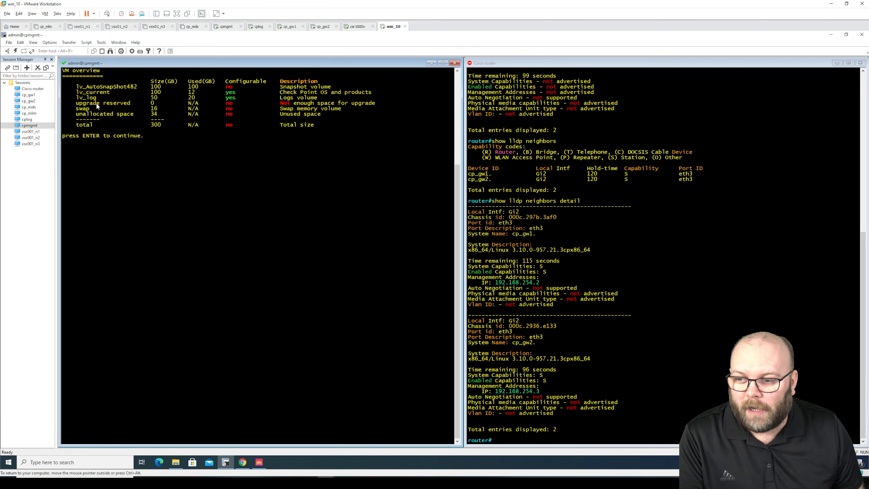
left_click_drag(76, 103, 360, 113)
left_click(355, 116)
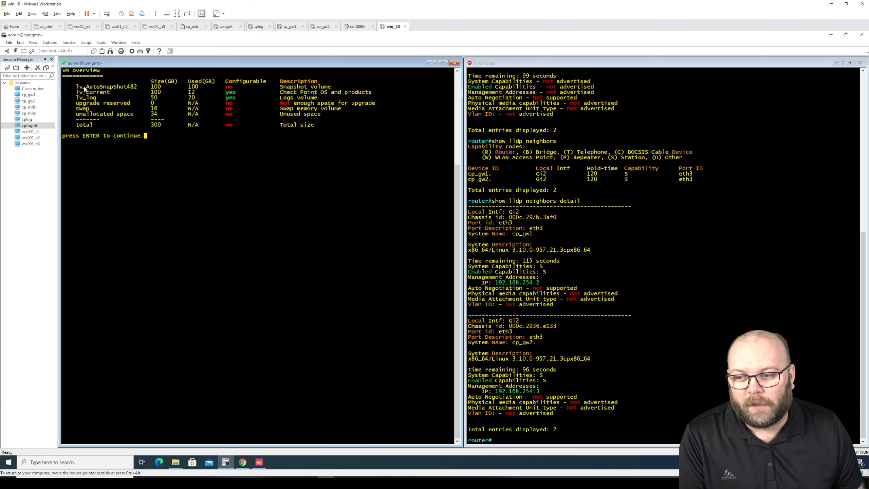
left_click_drag(76, 88, 358, 87)
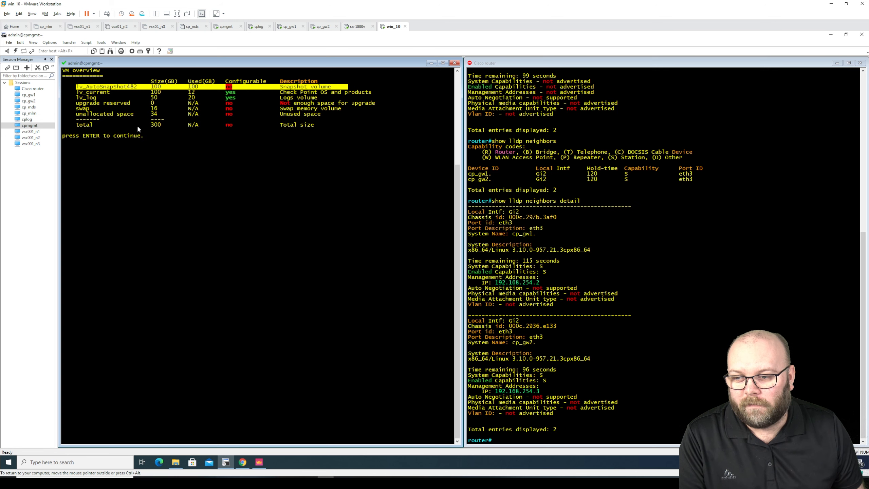
left_click(243, 114)
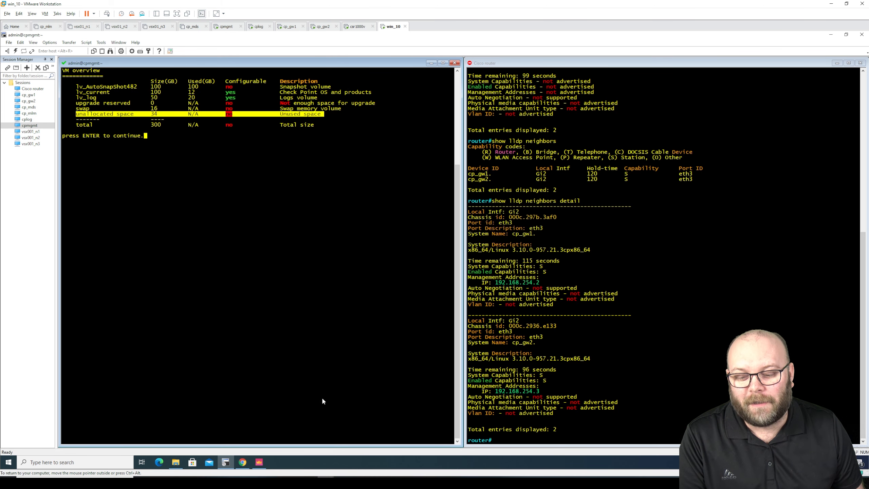
left_click(242, 462)
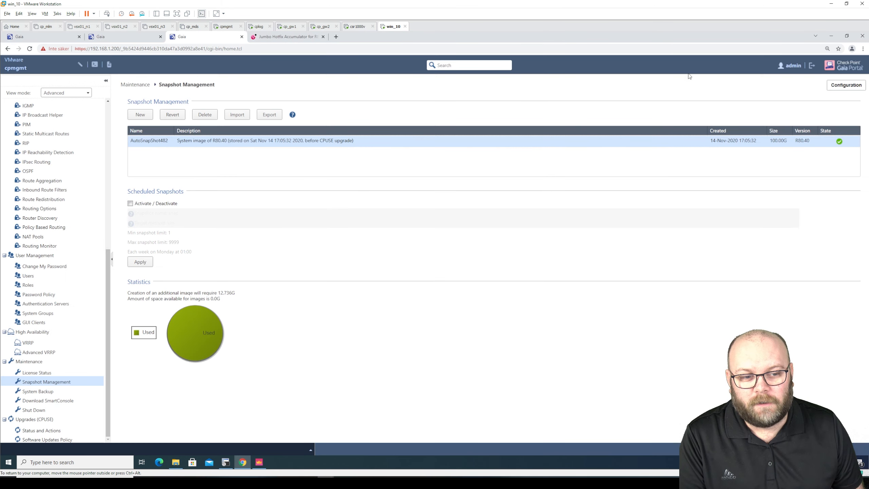
Leave Snapshot Management for the Upgrades (CPUSE) > Status and Actions page in Chrome
left_click(831, 36)
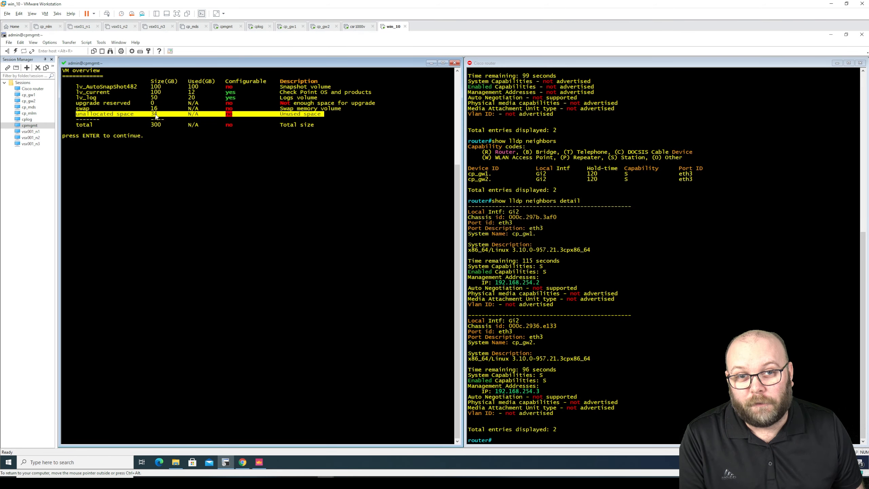
left_click(243, 462)
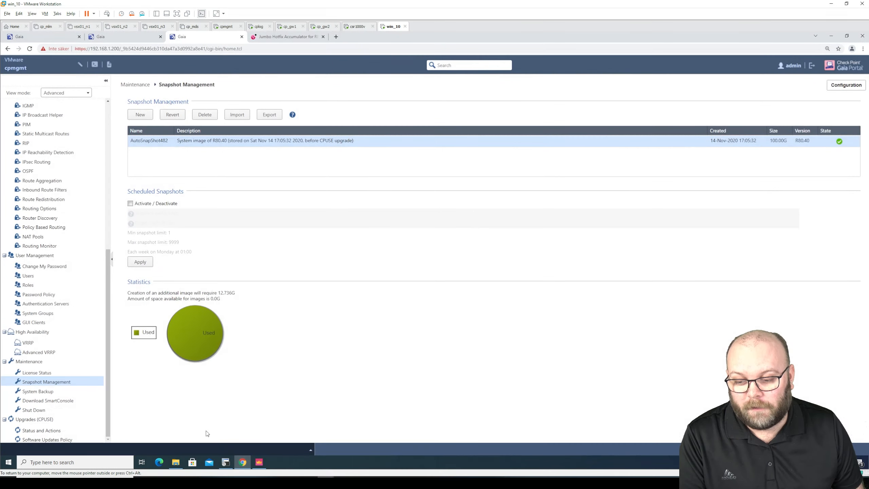
left_click(307, 450)
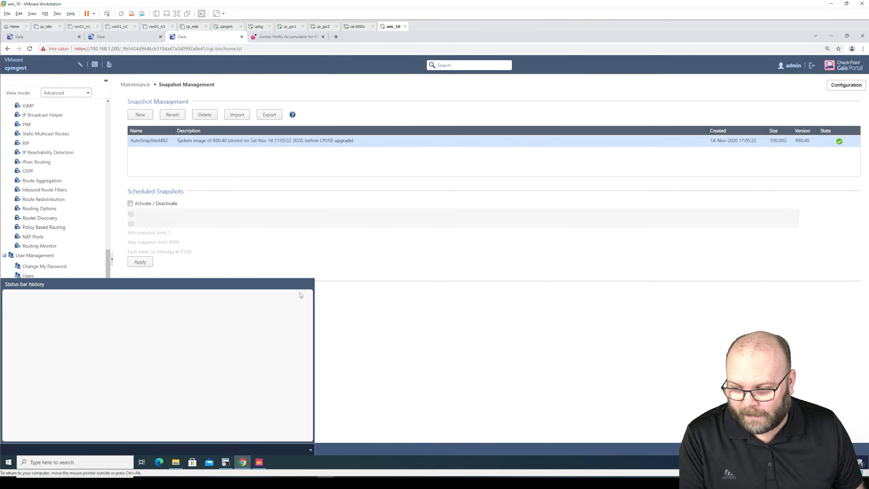
left_click(310, 449)
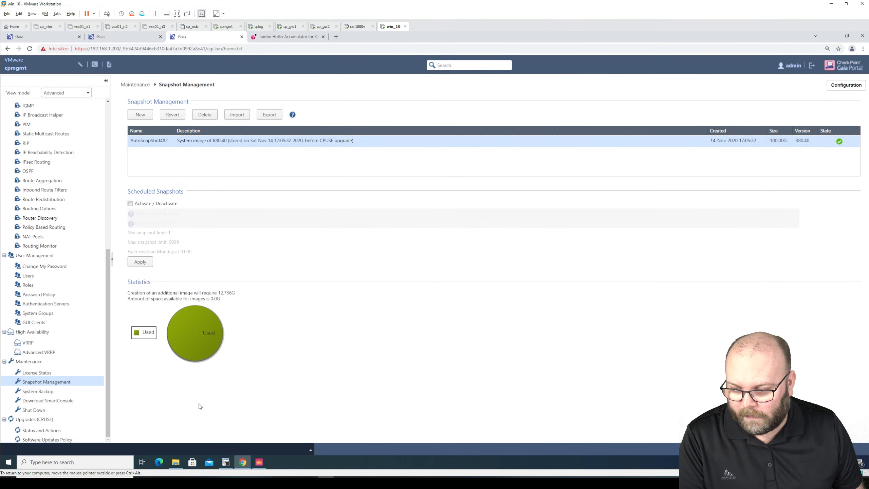
left_click(51, 431)
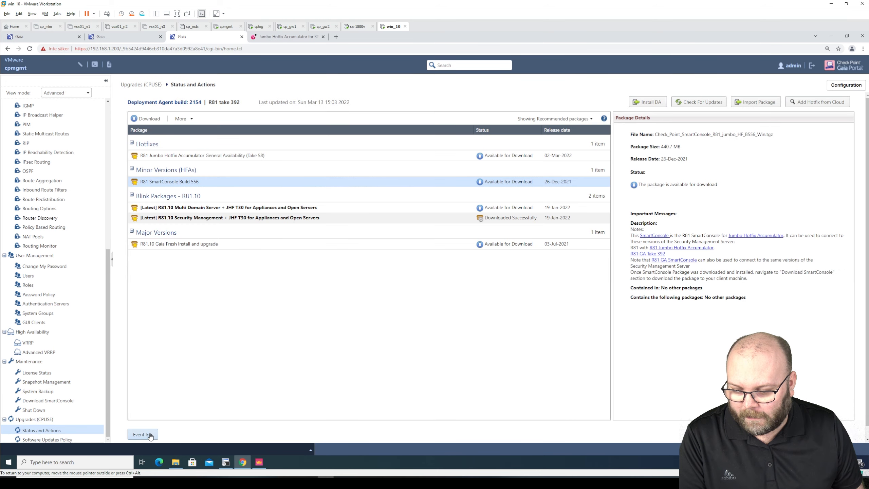
left_click(150, 435)
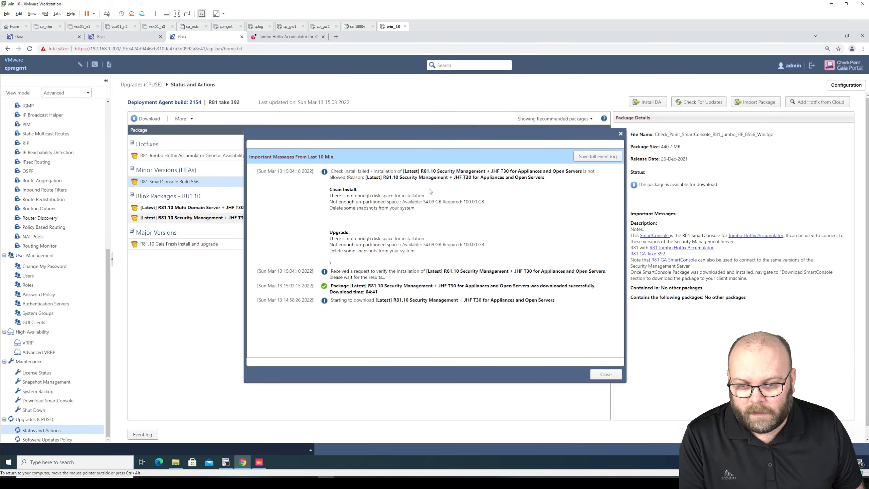
left_click_drag(441, 202, 401, 202)
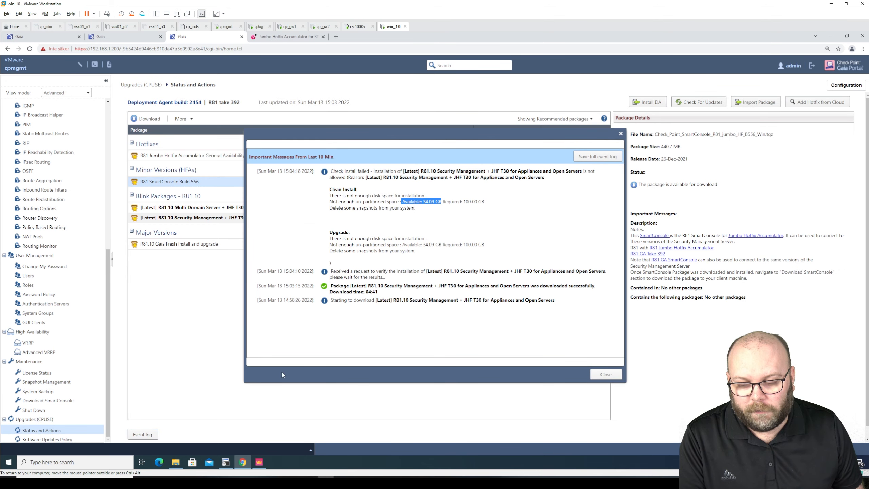
left_click(225, 462)
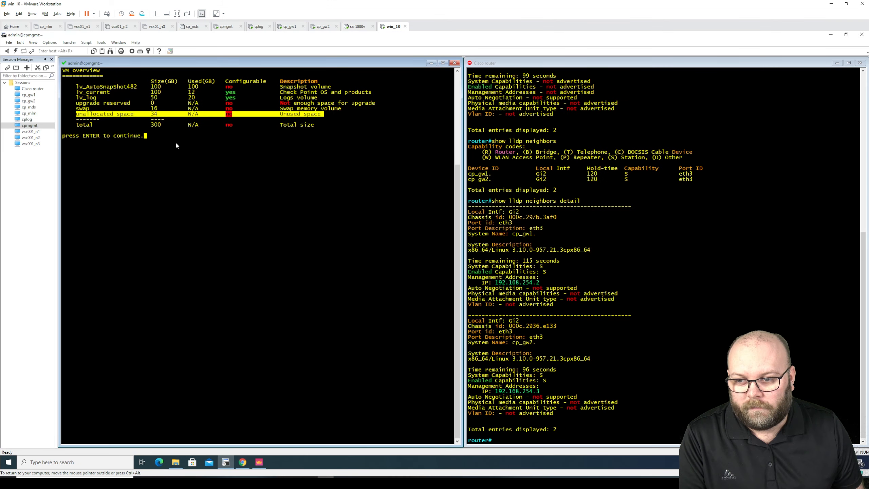
double_click(155, 115)
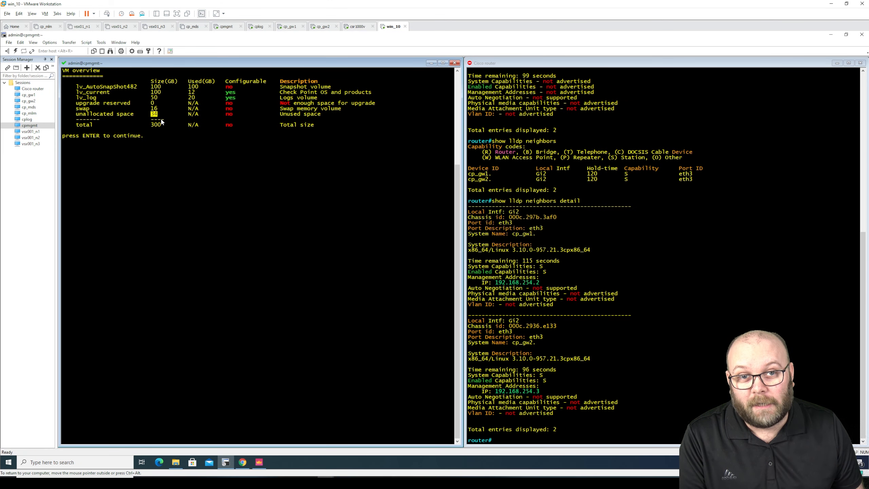
left_click_drag(163, 87, 153, 88)
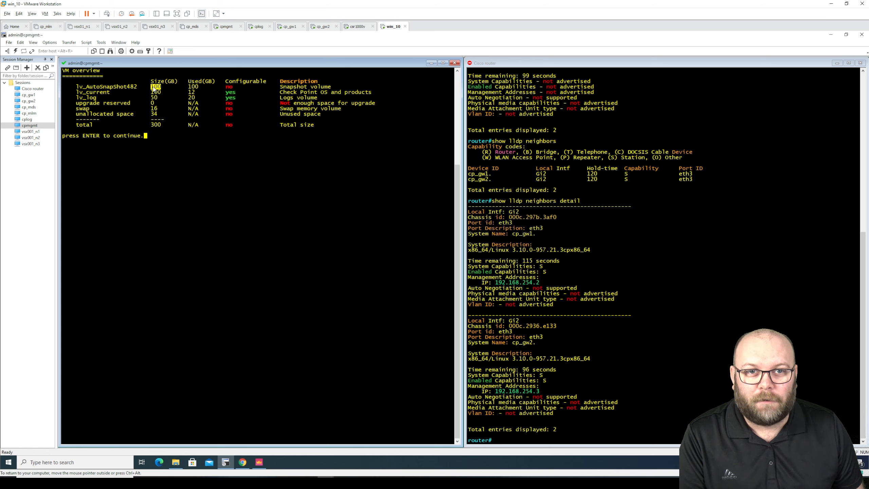
left_click(242, 463)
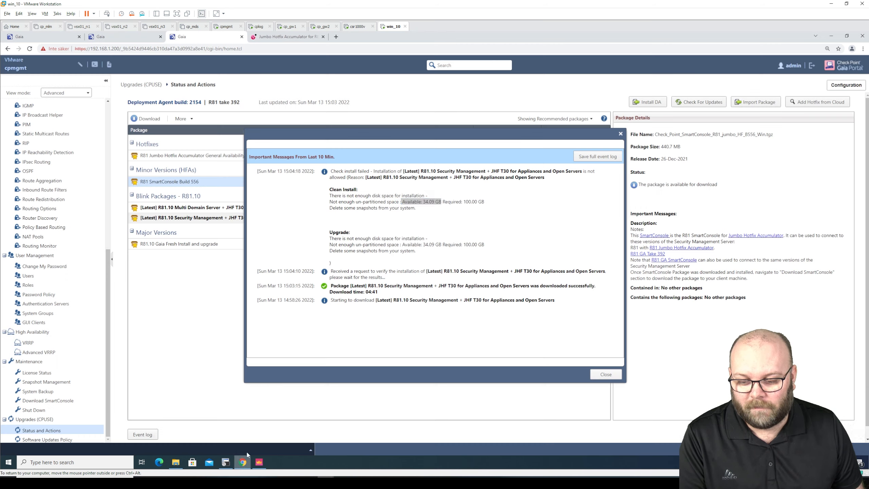
left_click(592, 376)
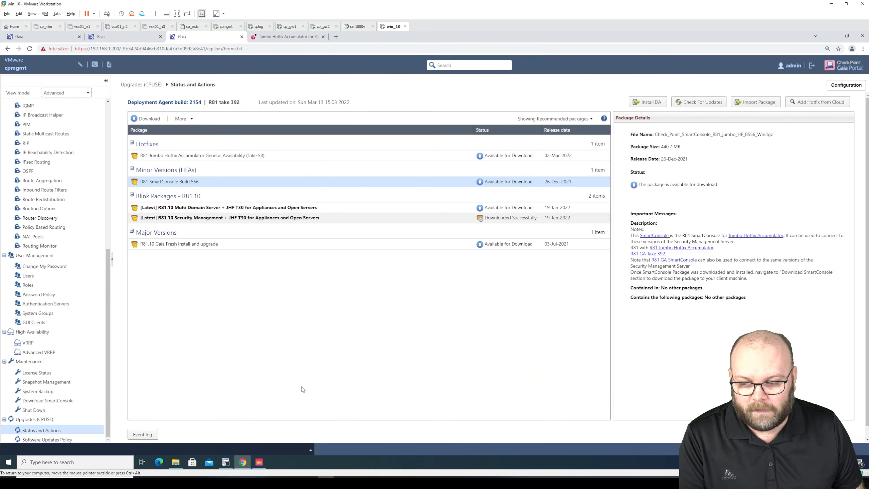
left_click(46, 381)
Delete the AutoSnapShot482 snapshot, confirm with OK, and open CPUSE Status and Actions
left_click(195, 142)
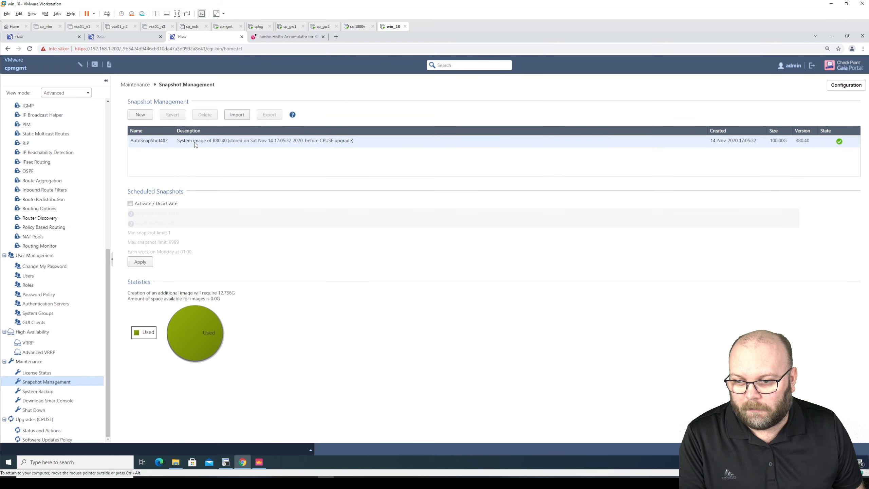
left_click(203, 115)
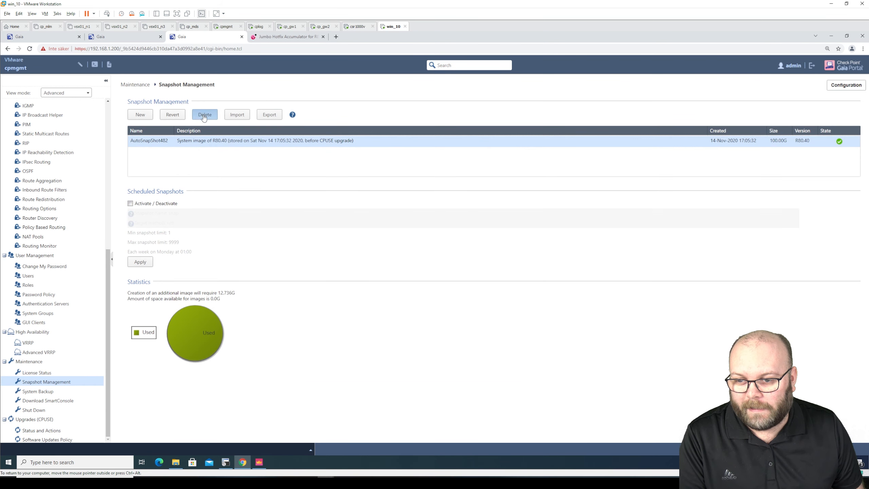
left_click(411, 273)
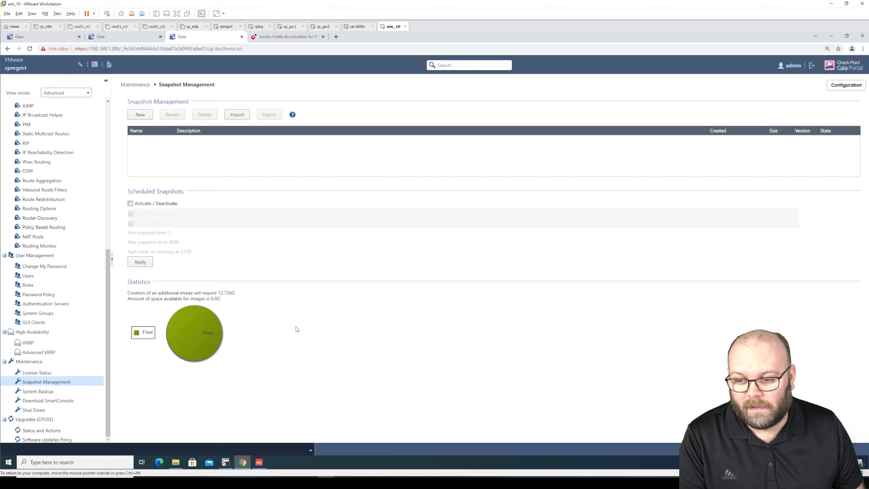
left_click(258, 462)
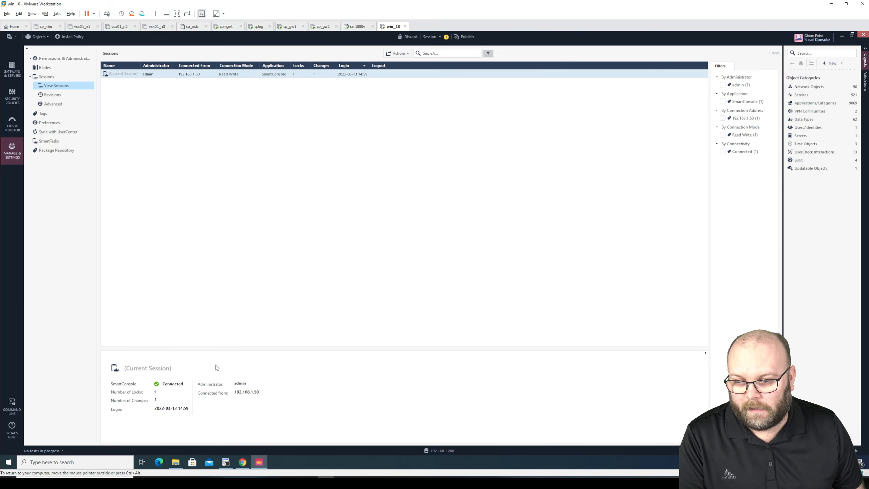
left_click(249, 462)
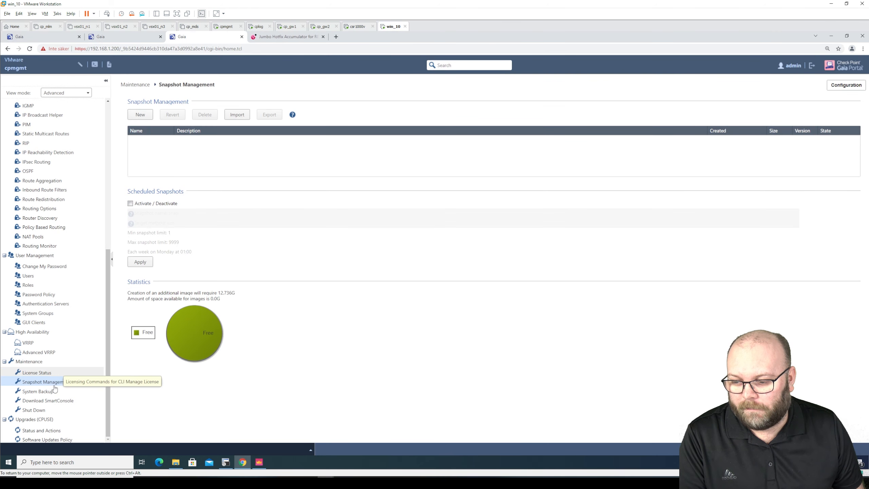
left_click(60, 429)
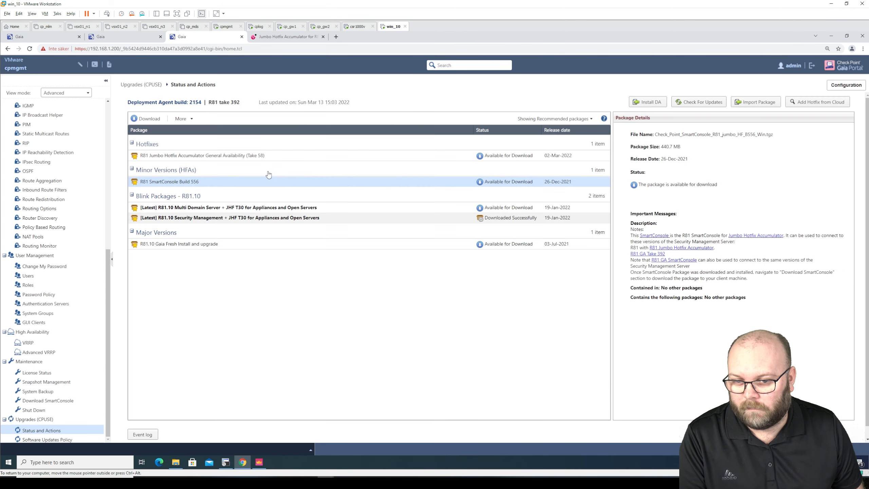
Run More > Verify Upgrade on the R81.10 Security Management blink package and dismiss the passing results
left_click(290, 220)
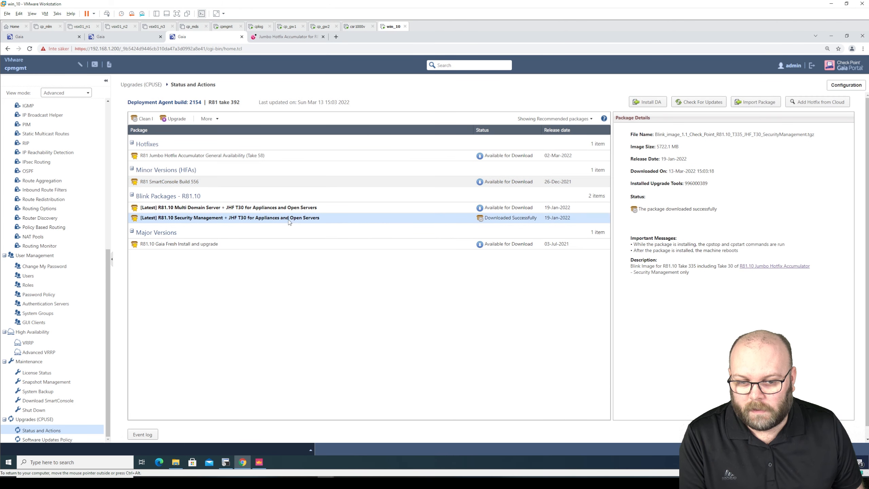
left_click(218, 119)
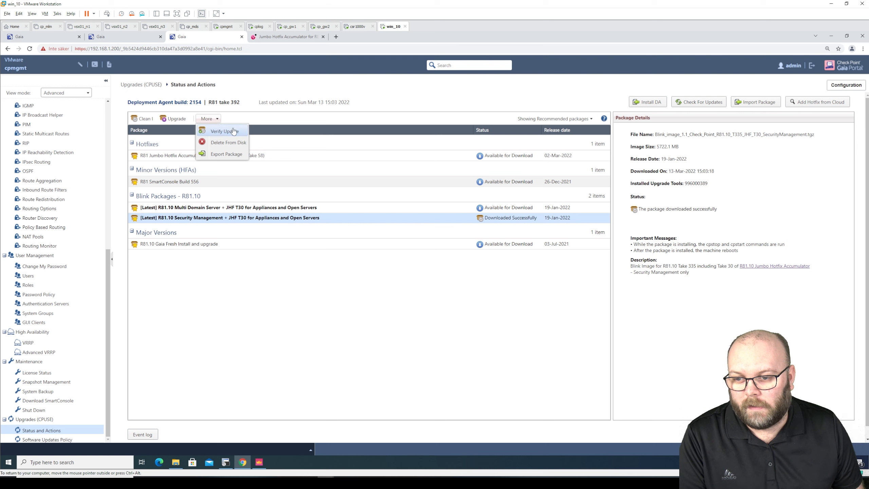
left_click(227, 131)
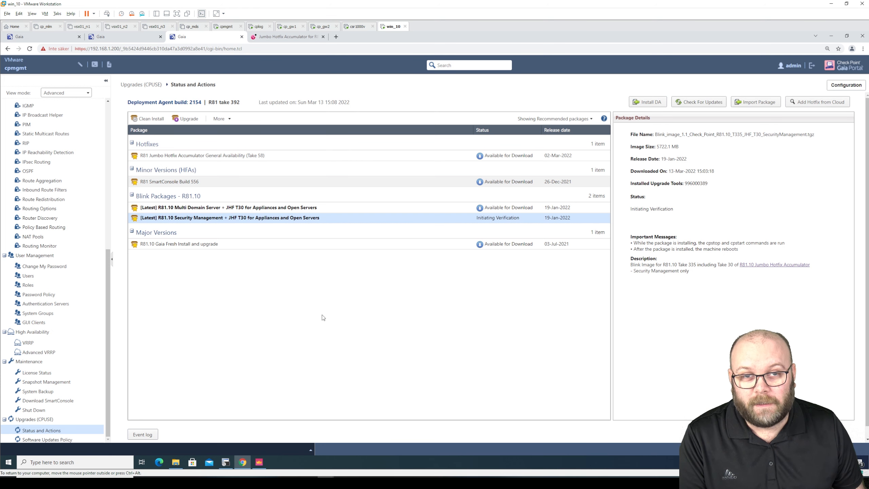
left_click(263, 461)
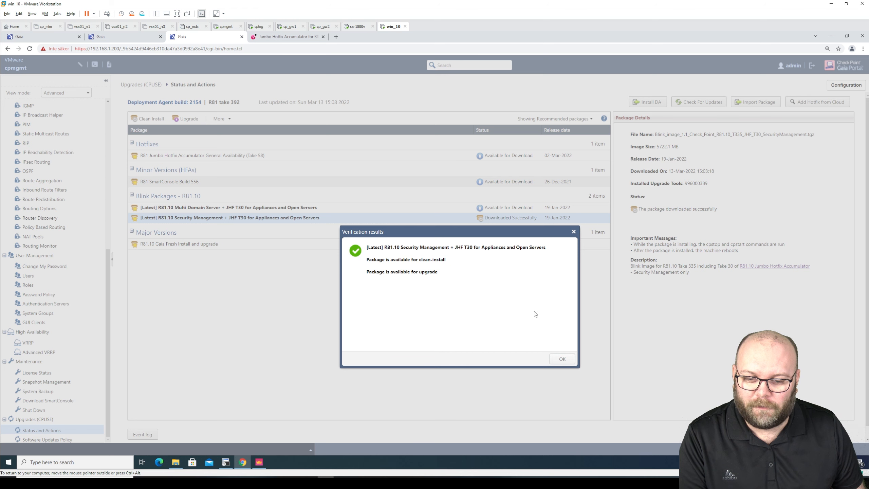
left_click(563, 359)
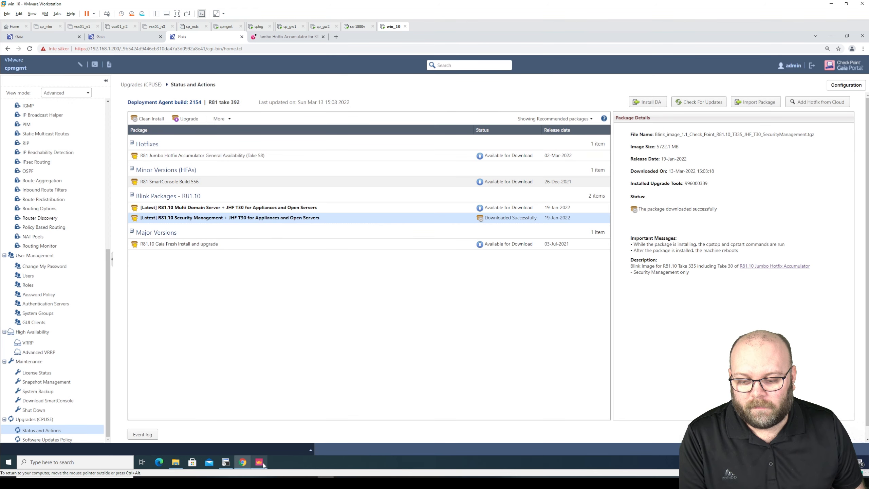
left_click(262, 464)
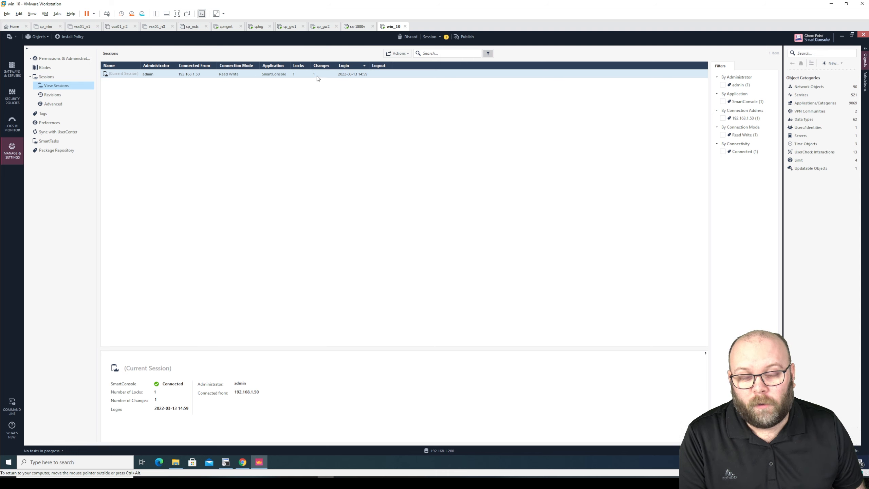
Discard the pending SmartConsole draft change, view Gateways & Servers, then close SmartConsole
left_click(408, 37)
left_click(453, 264)
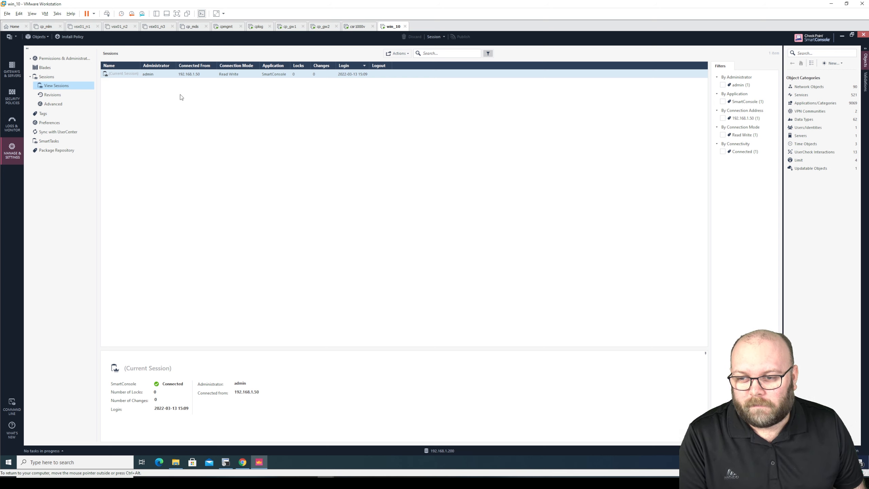
left_click(12, 68)
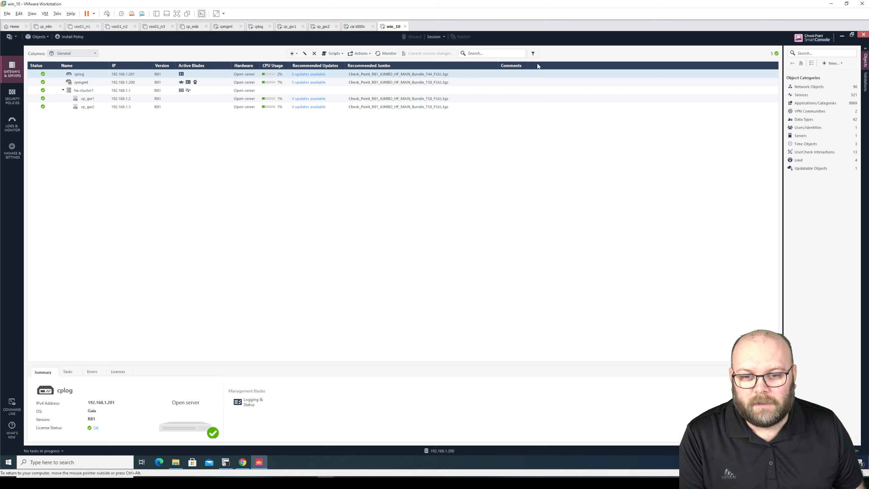
left_click(864, 36)
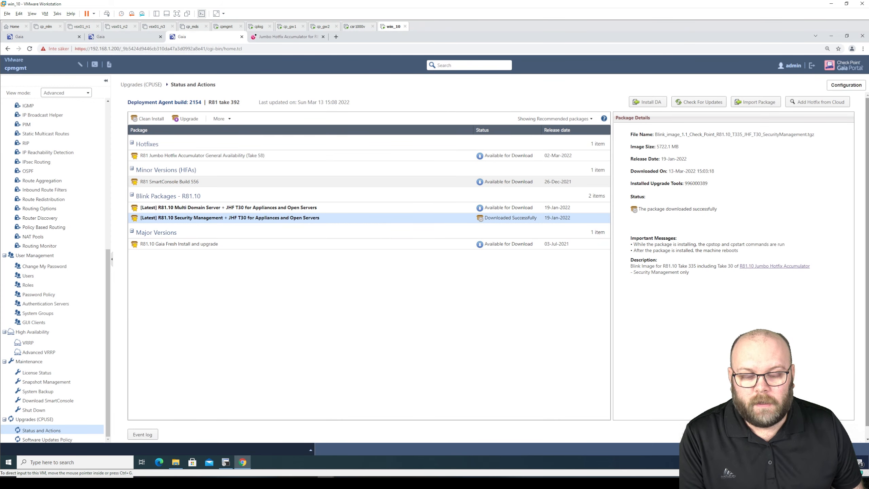
left_click_drag(868, 16, 196, 59)
double_click(207, 61)
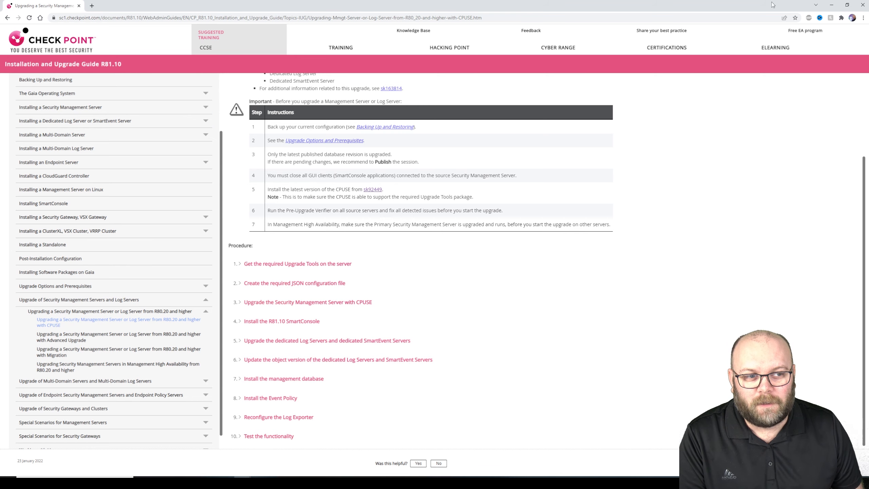
left_click(833, 5)
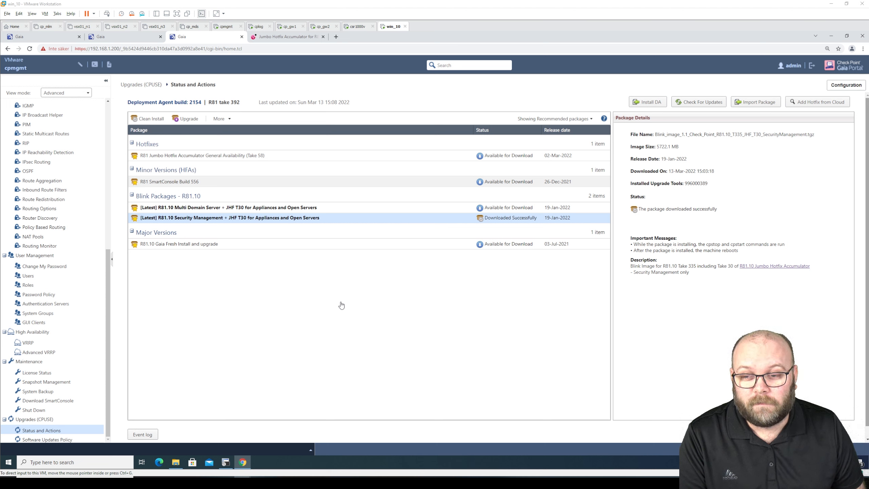
In the cpmgmt terminal, view the LVM overview to confirm 110 GB reserved for upgrade
left_click(226, 462)
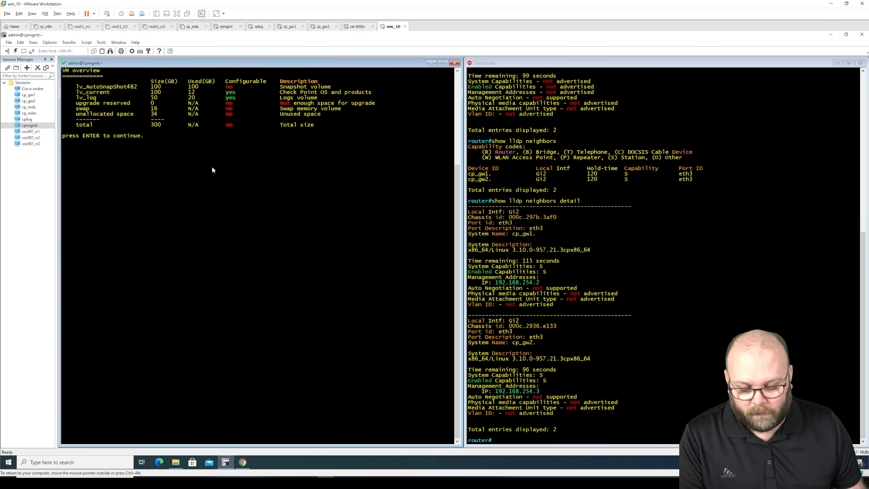
key("Return")
type("1")
key("Return")
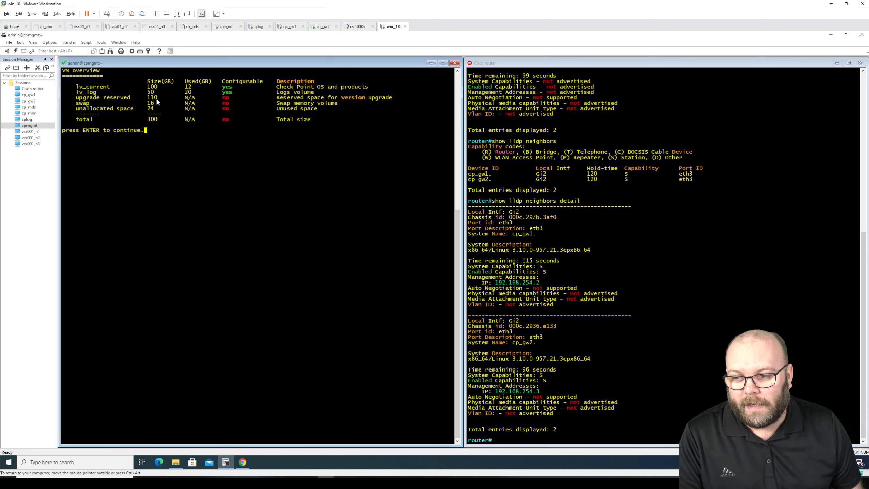
left_click_drag(147, 98, 175, 97)
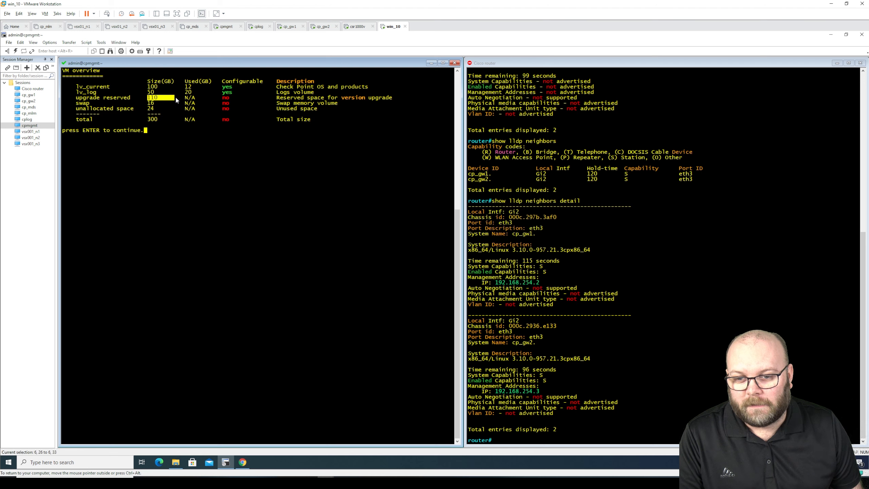
left_click_drag(77, 98, 386, 100)
left_click(374, 111)
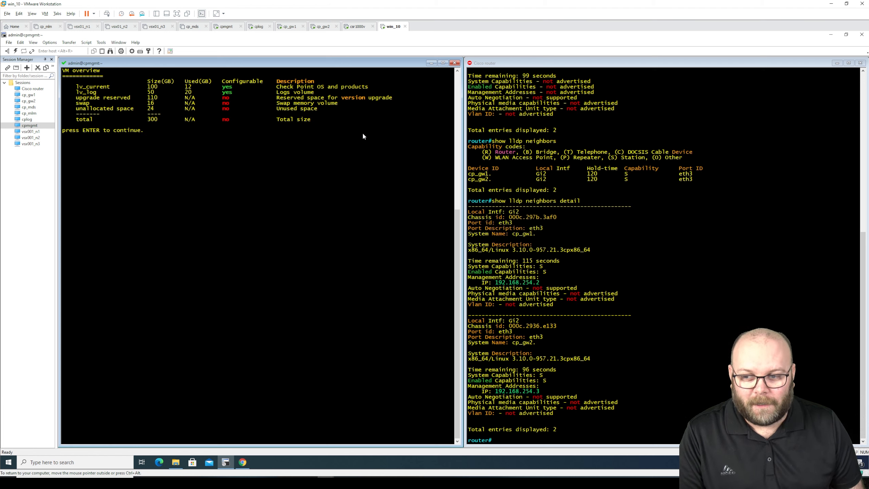
key("Return")
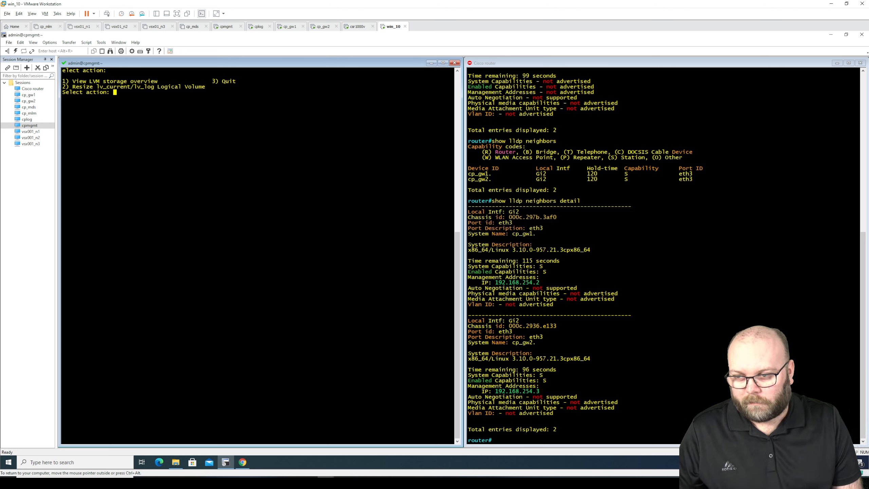
Quit the storage tool, list filesystem usage with df -h, and minimize SecureCRT
type("3")
key("Return")
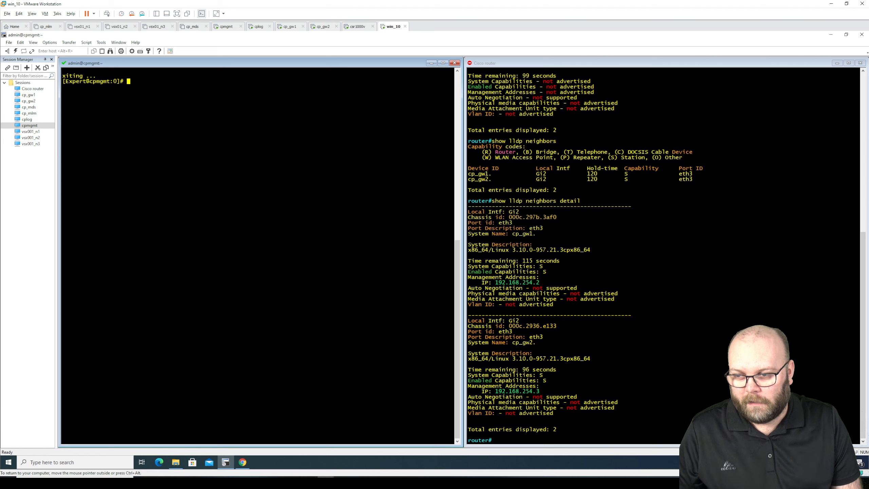
type("df -h")
key("Return")
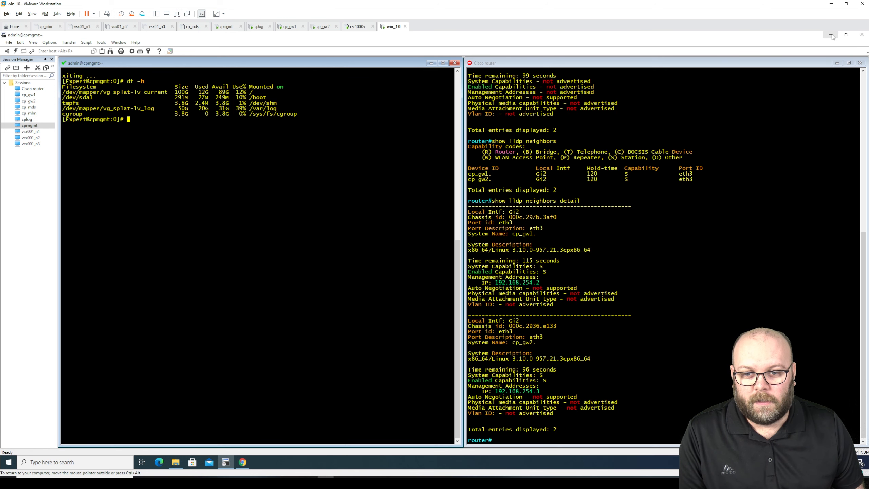
left_click(832, 34)
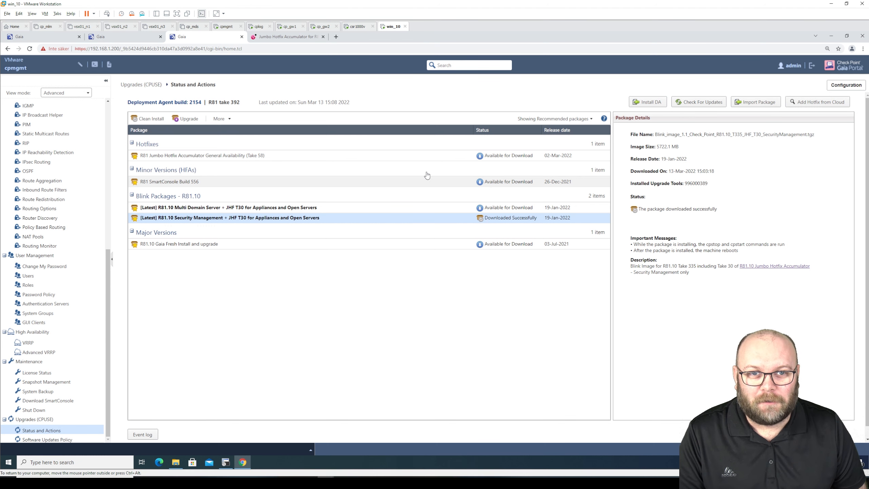
Open Maintenance > Snapshot Management, confirming no snapshots and 24.09G available for images
left_click(57, 382)
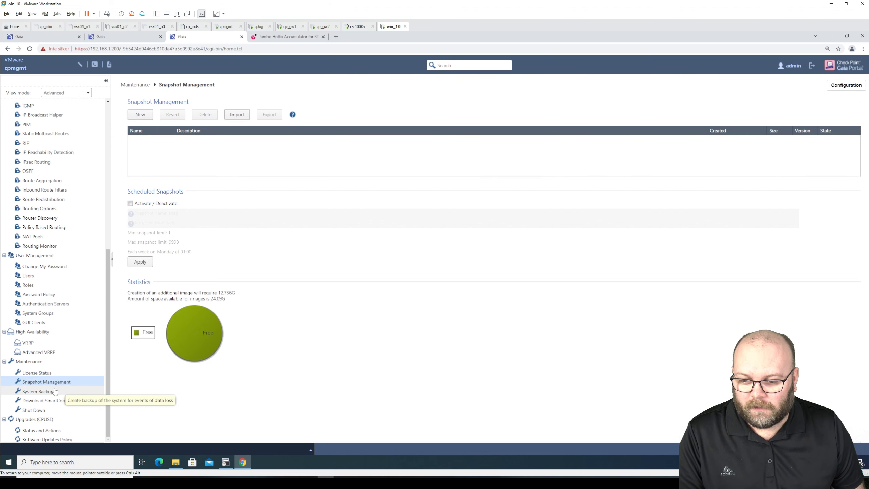
left_click(55, 391)
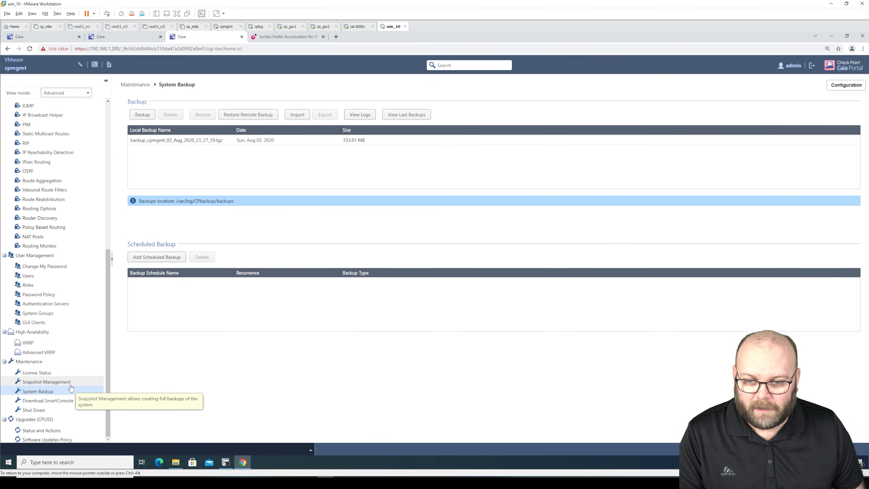
left_click(69, 384)
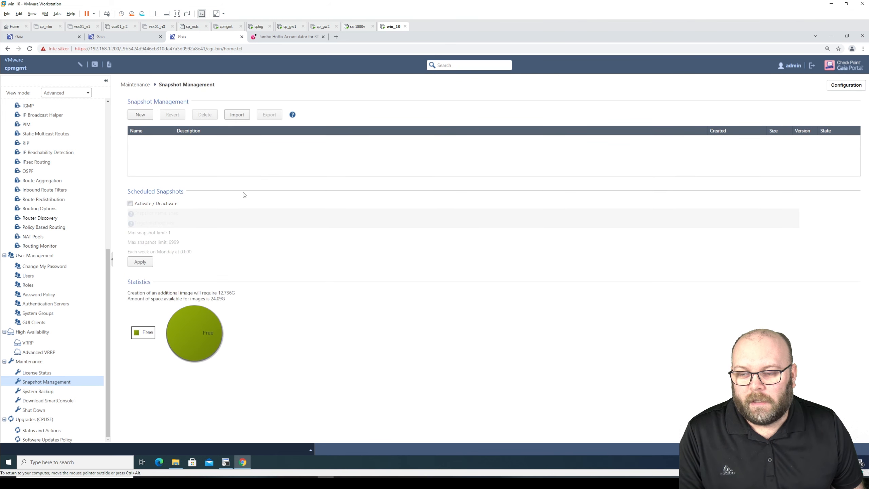
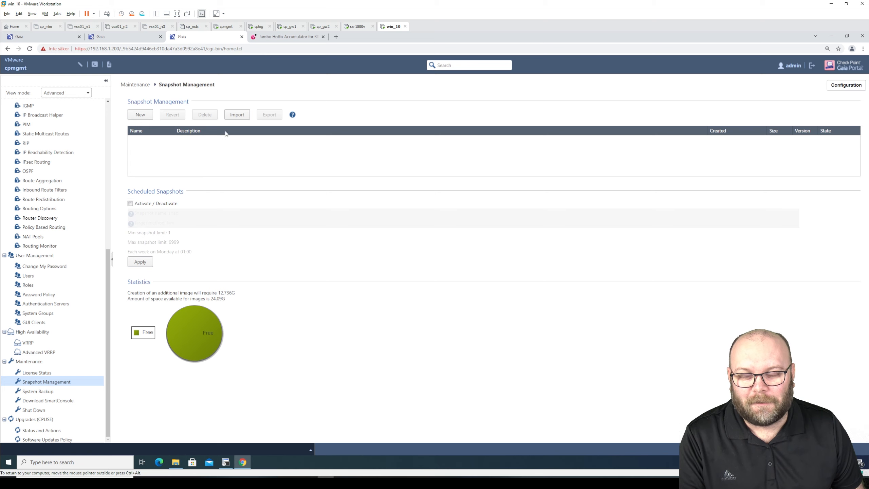
Return to the cpmgmt Gaia Portal's empty Snapshot Management page and open the New Image dialog
left_click(228, 28)
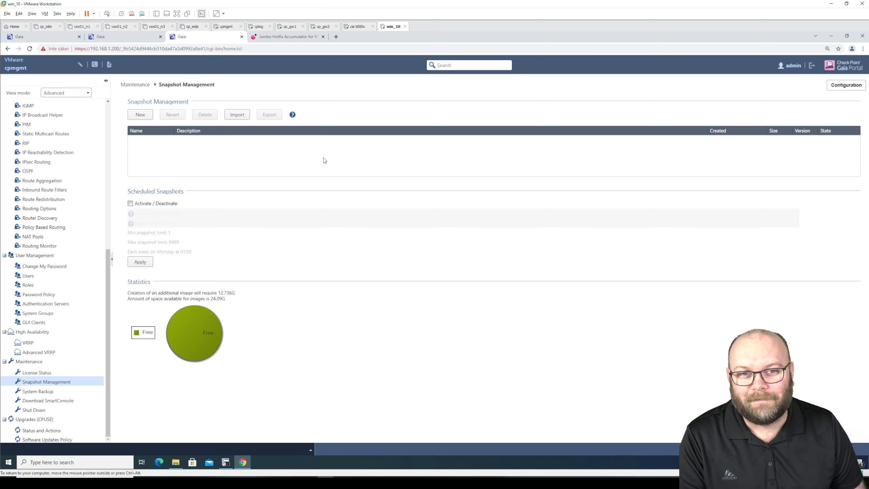
left_click(226, 26)
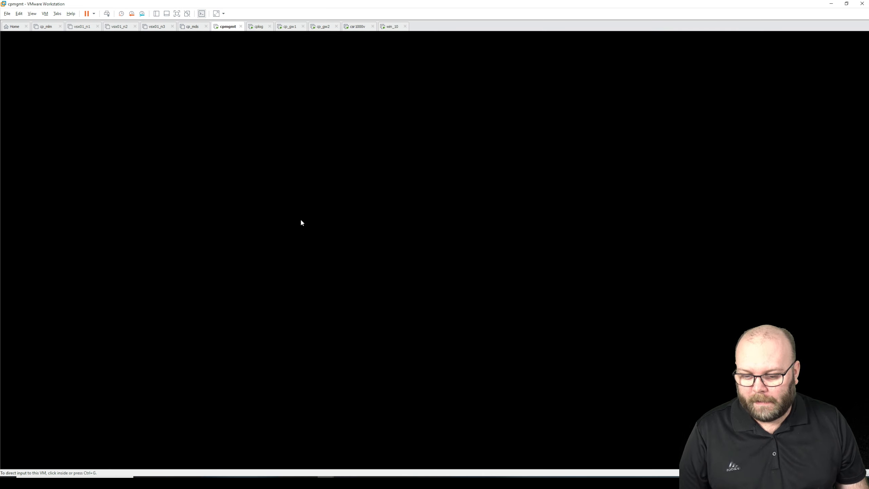
left_click(242, 478)
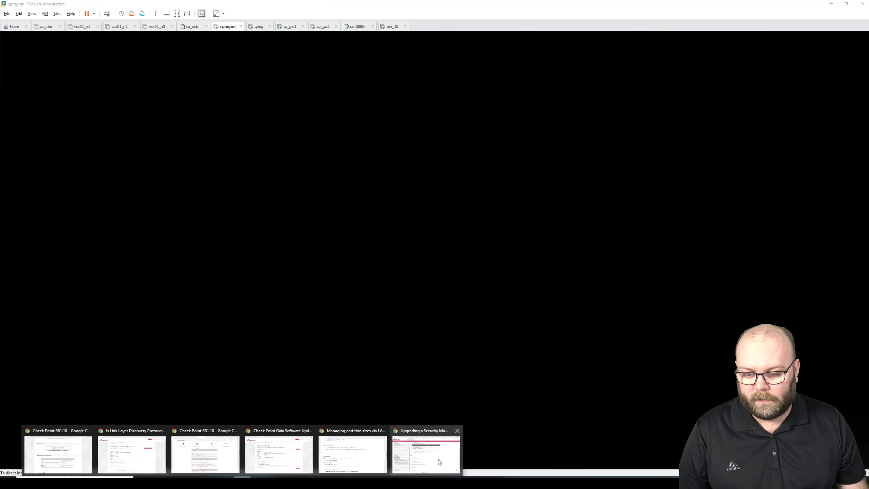
left_click(393, 381)
left_click(389, 27)
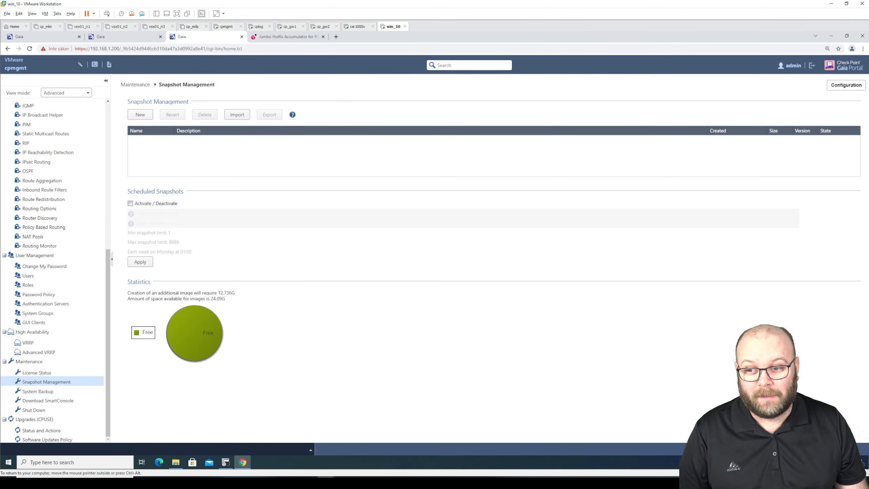
left_click(140, 114)
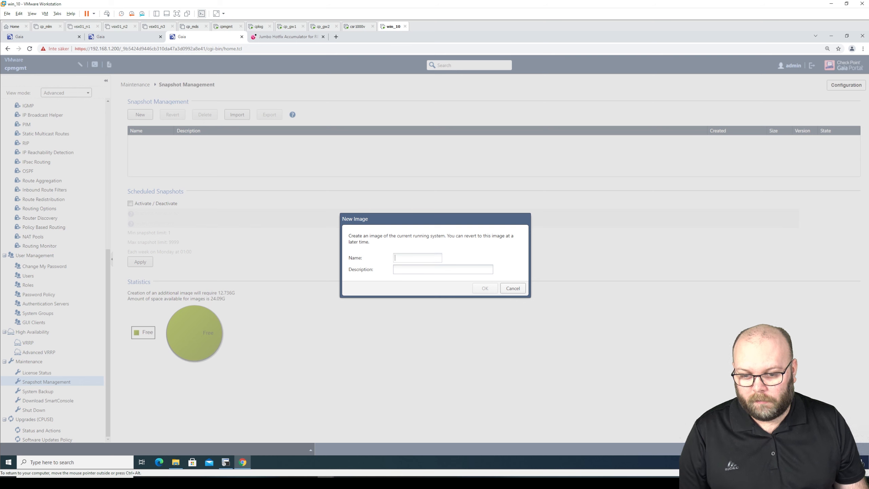
Create the snapshot image beforer8110, select it, and start its export
type("beforer8110")
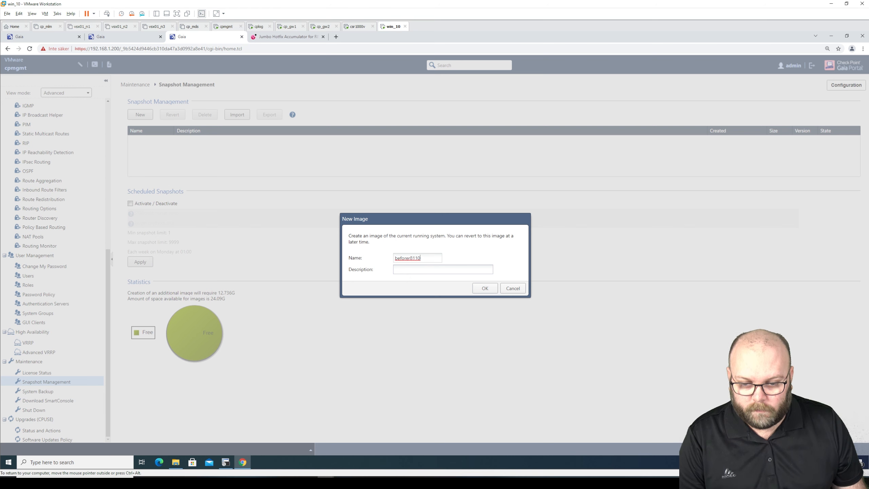
left_click(484, 289)
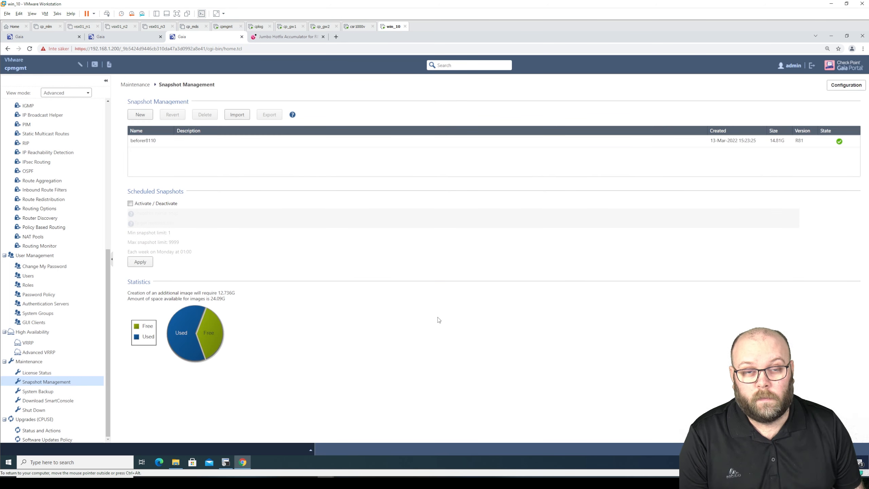
left_click(276, 143)
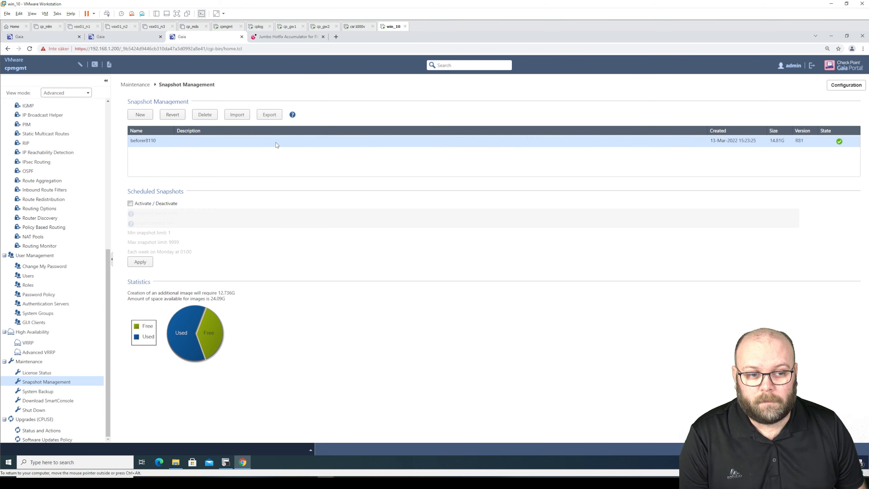
left_click(276, 115)
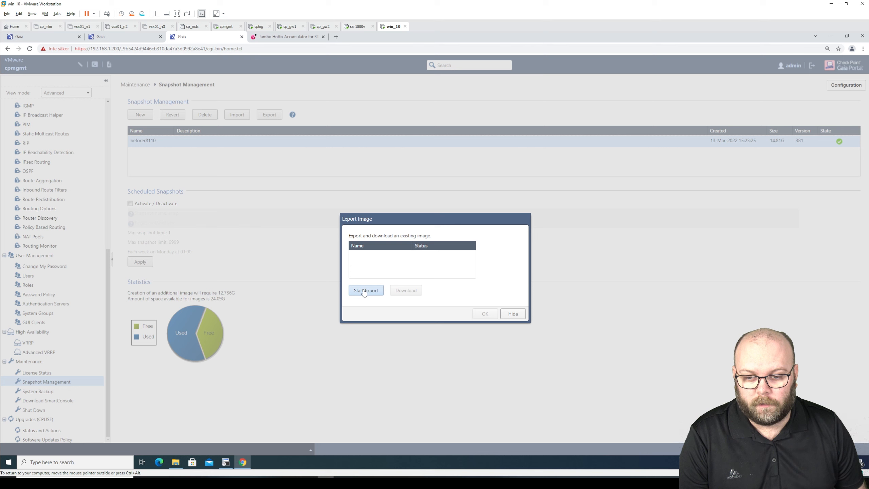
left_click(364, 292)
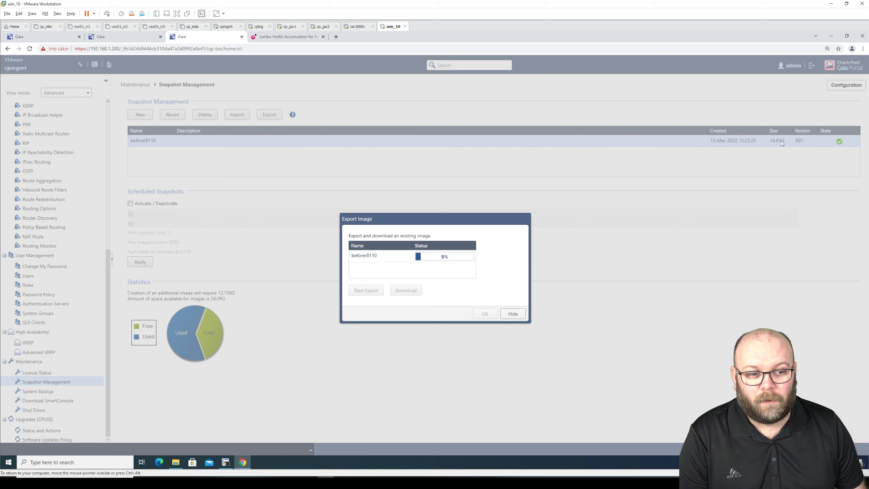
left_click(225, 462)
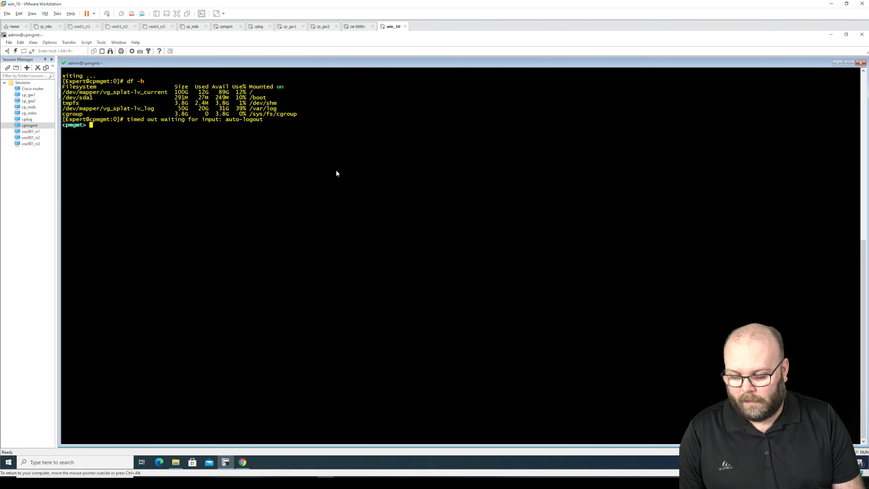
Enter expert mode on cpmgmt and list filesystem usage with df -h
type("expert")
key("Return")
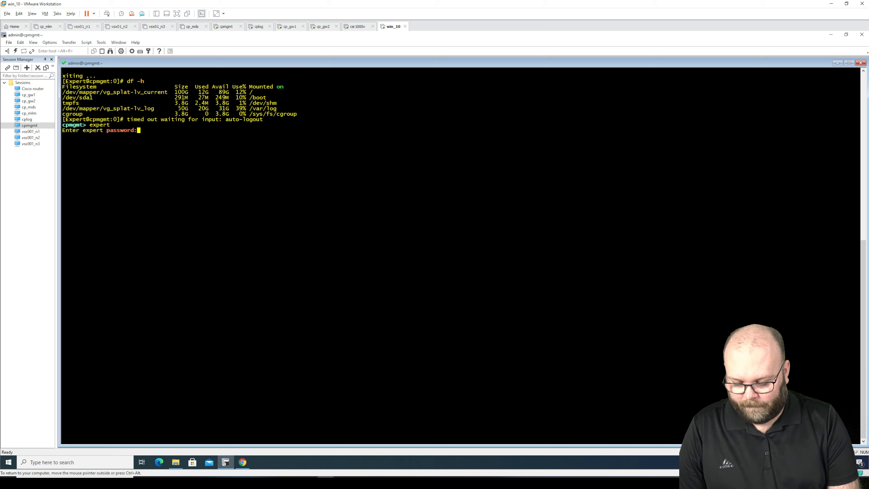
key("Return")
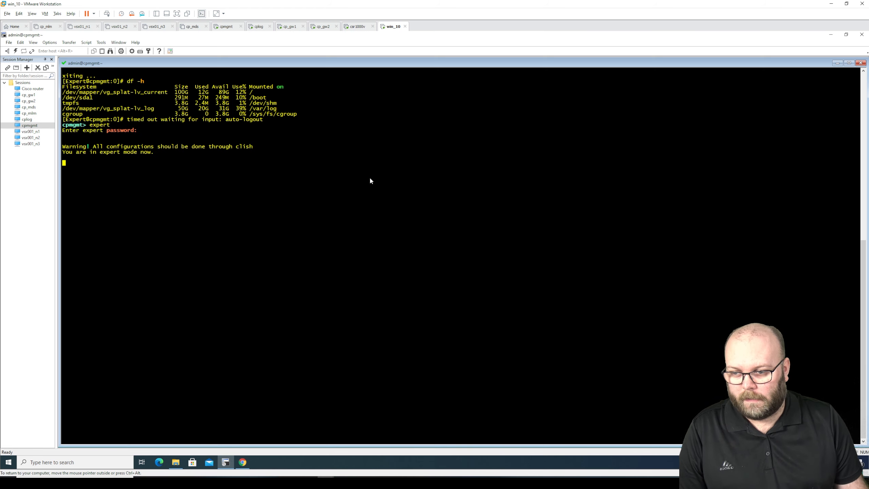
scroll(345, 207, "up", 3)
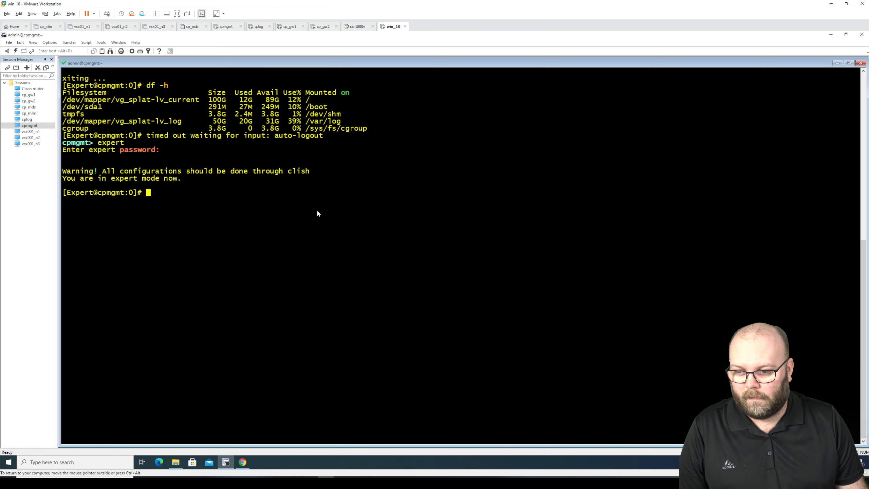
type("df -h")
key("Return")
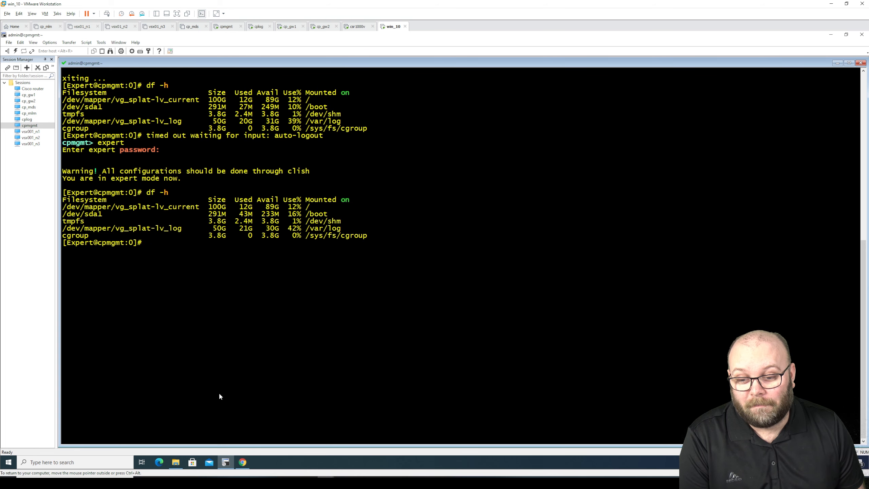
Check the export progress, note the 50G /var/log volume, and paste lvm_manager at the prompt
left_click(242, 463)
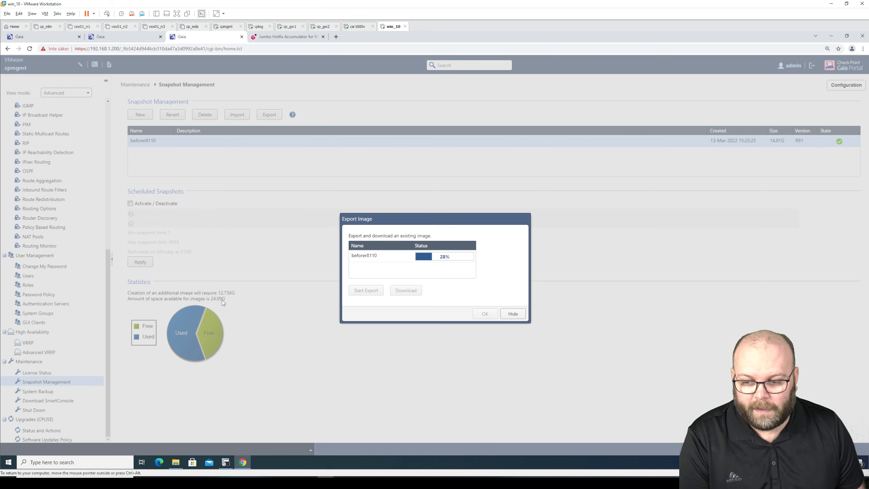
left_click(225, 462)
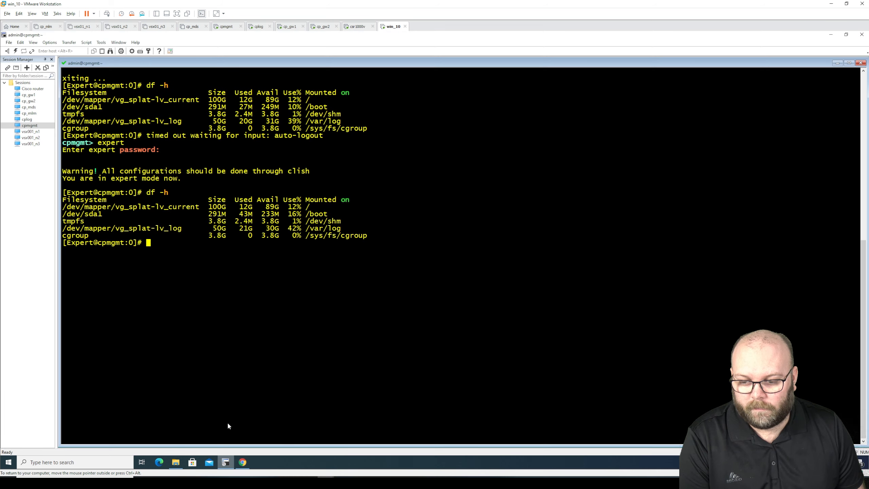
left_click_drag(209, 228, 228, 231)
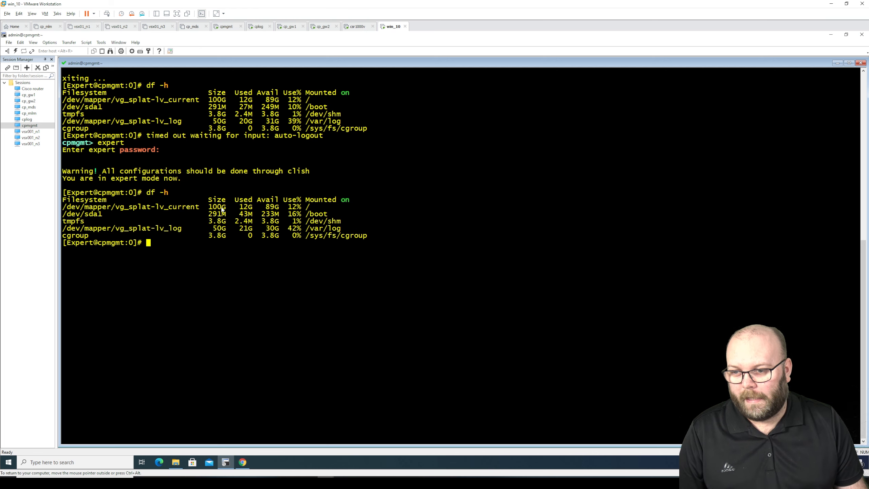
scroll(216, 202, "up", 6)
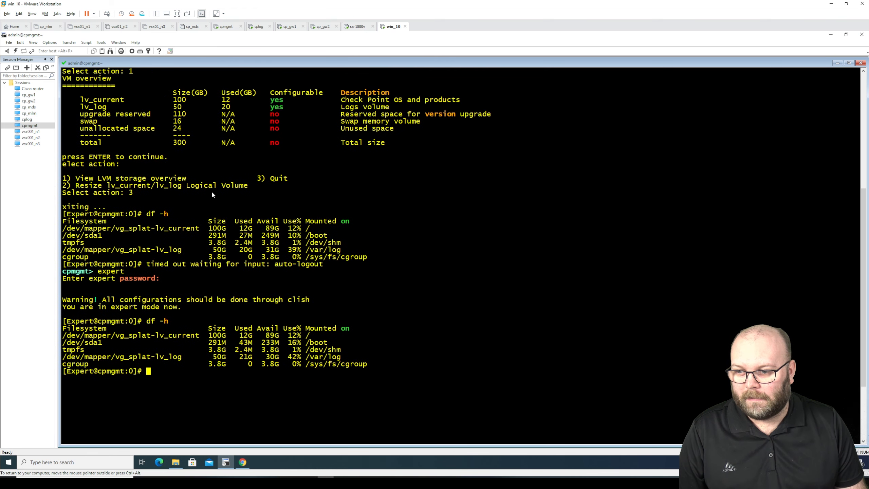
scroll(212, 193, "up", 8)
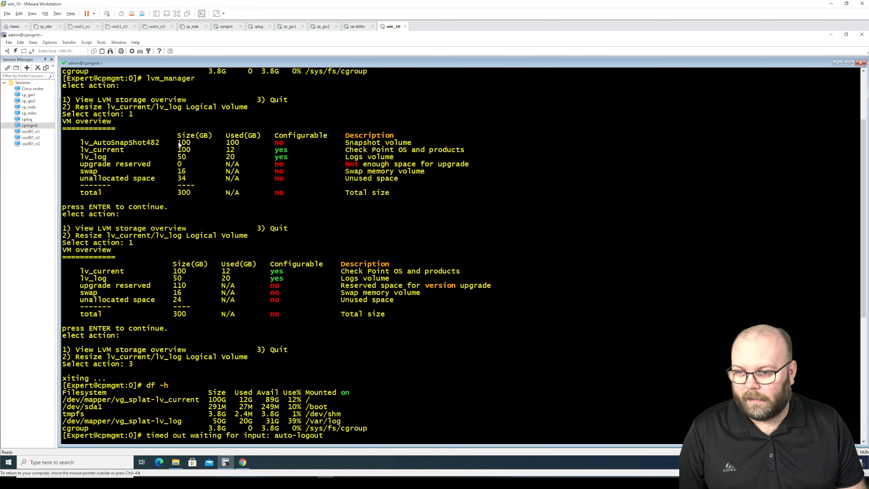
scroll(179, 144, "up", 3)
left_click_drag(147, 143, 193, 145)
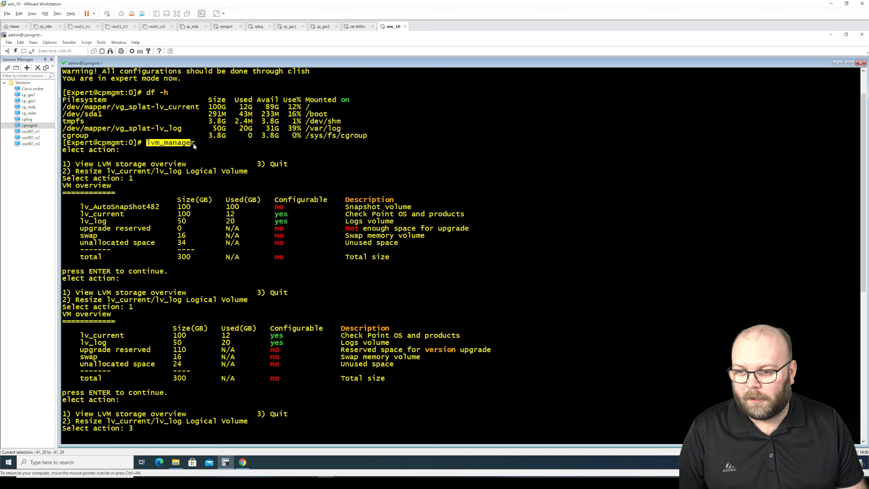
right_click(193, 144)
left_click(212, 158)
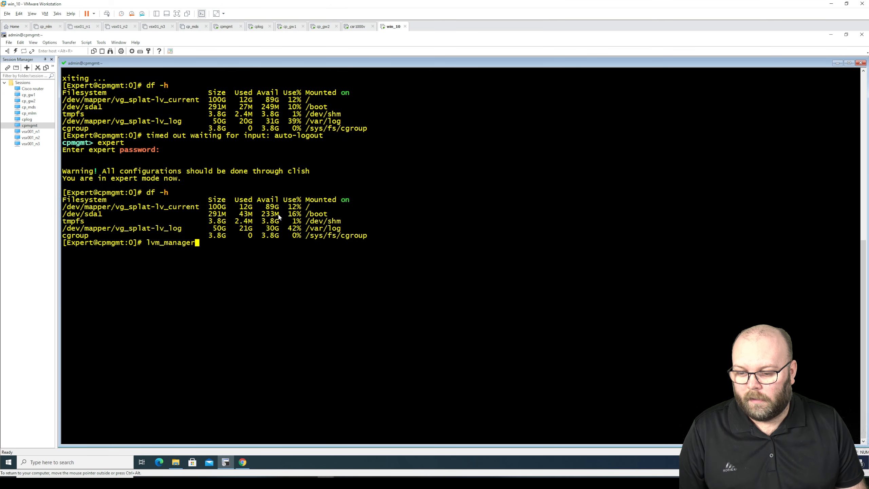
key("Return")
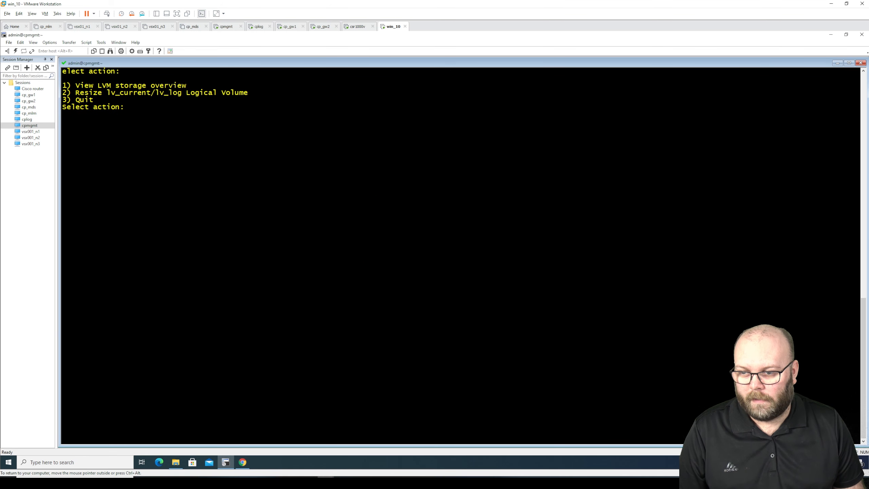
type("1")
key("Return")
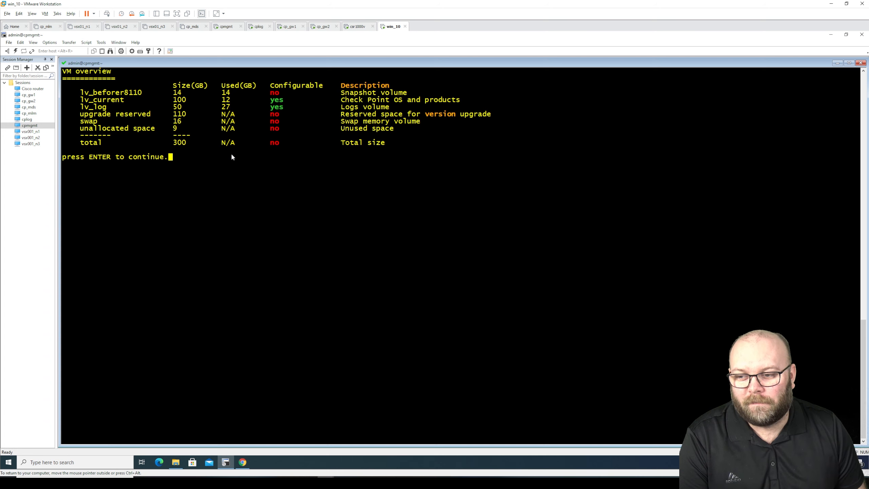
left_click_drag(80, 114, 491, 114)
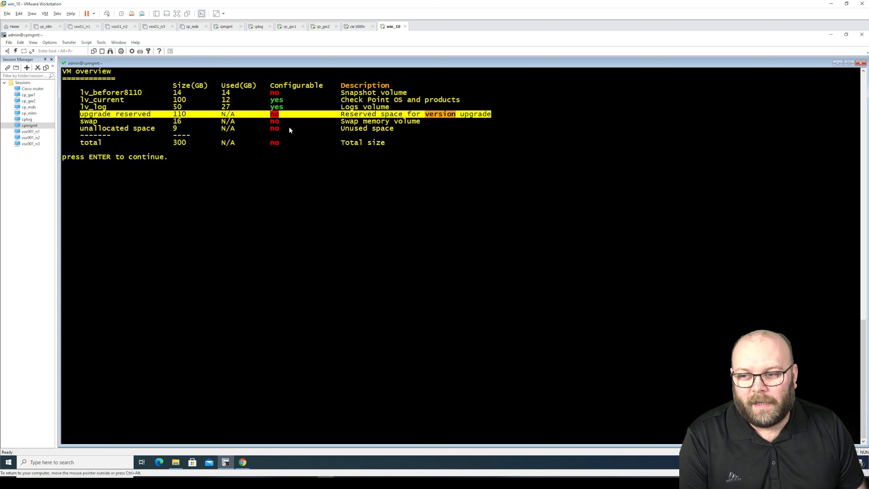
left_click(90, 94)
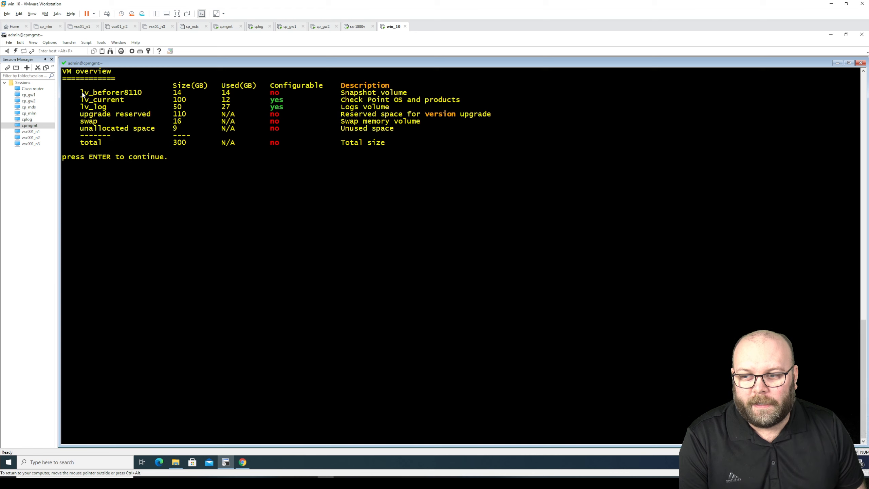
left_click_drag(82, 95, 416, 95)
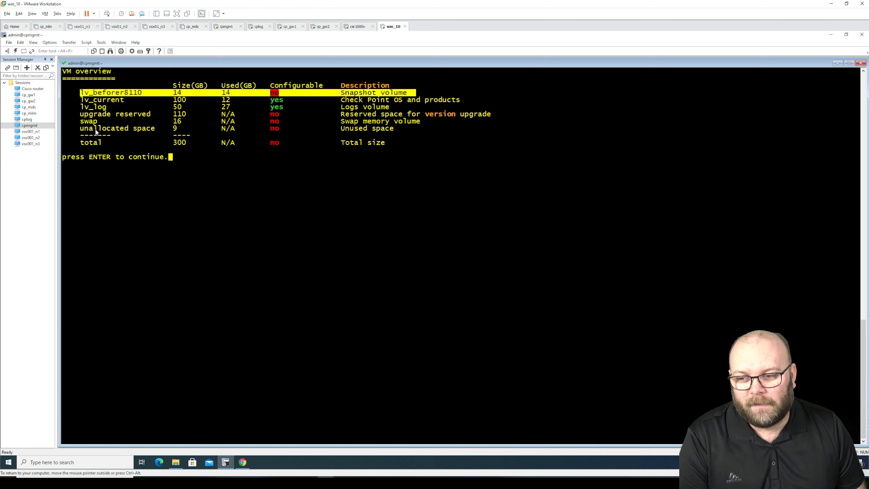
left_click_drag(80, 129, 396, 133)
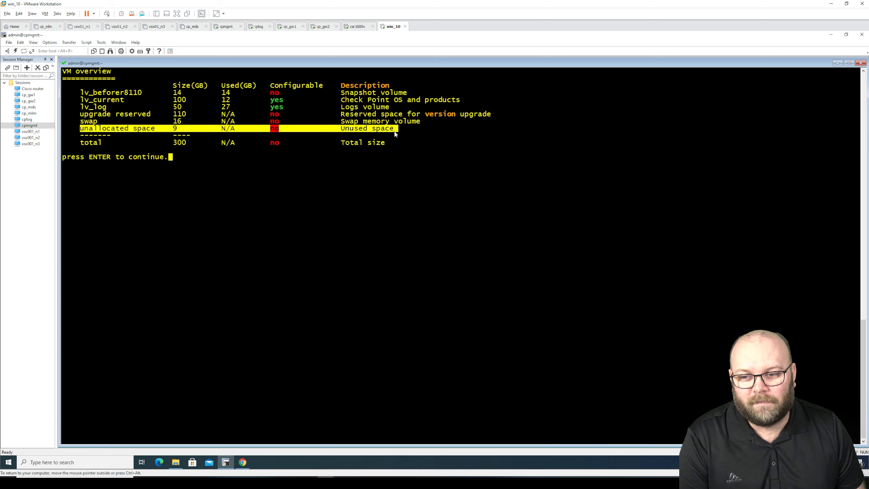
left_click(198, 149)
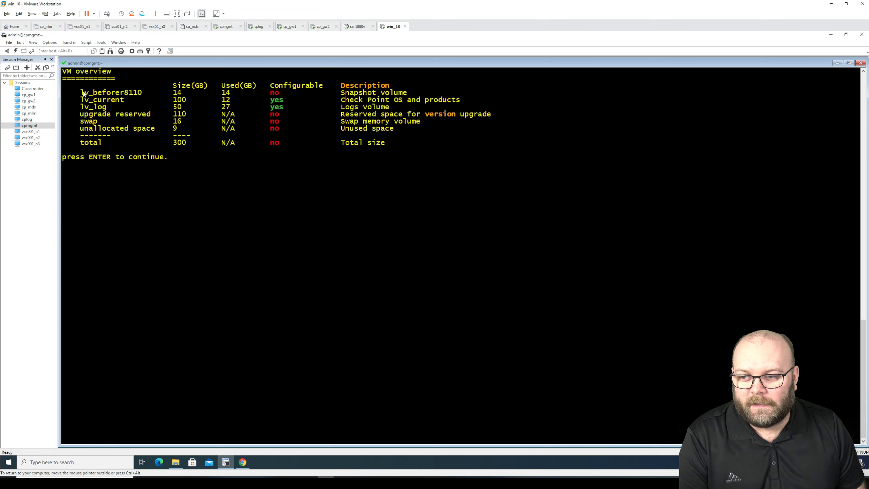
left_click_drag(83, 93, 430, 95)
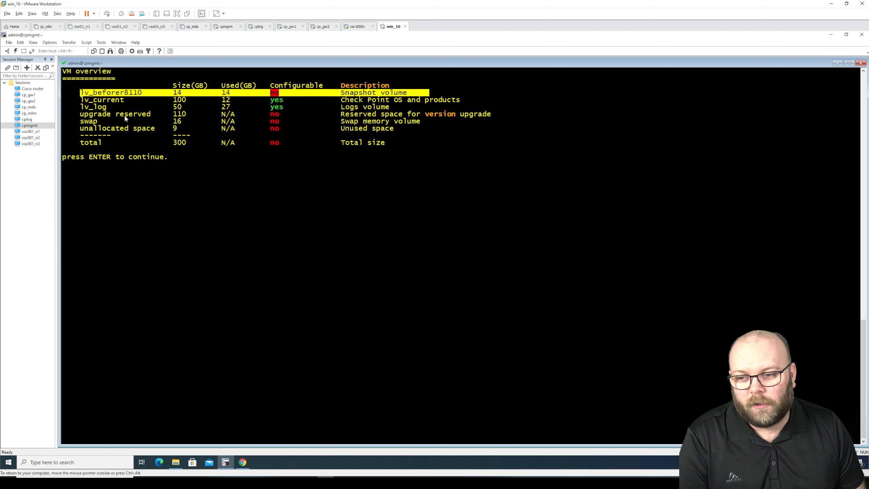
left_click_drag(81, 114, 512, 117)
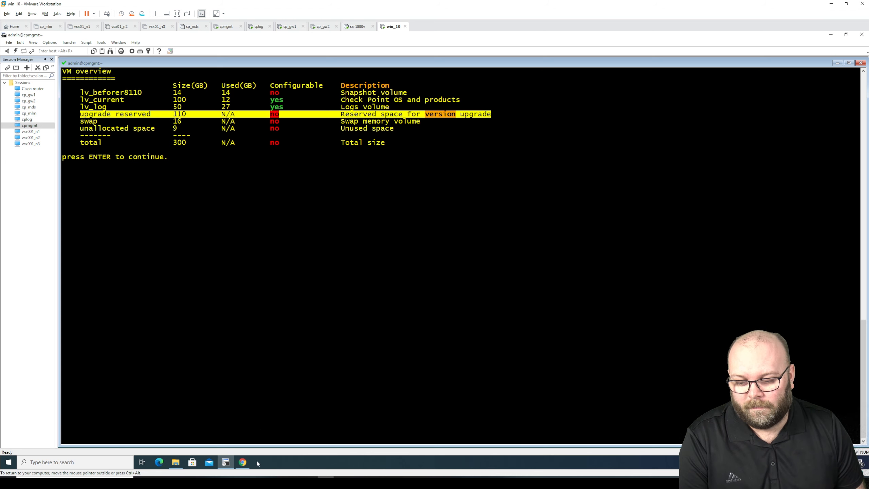
Select the beforer8110 image, save it as beforer8110.tar, and close the Export Image window
left_click(242, 462)
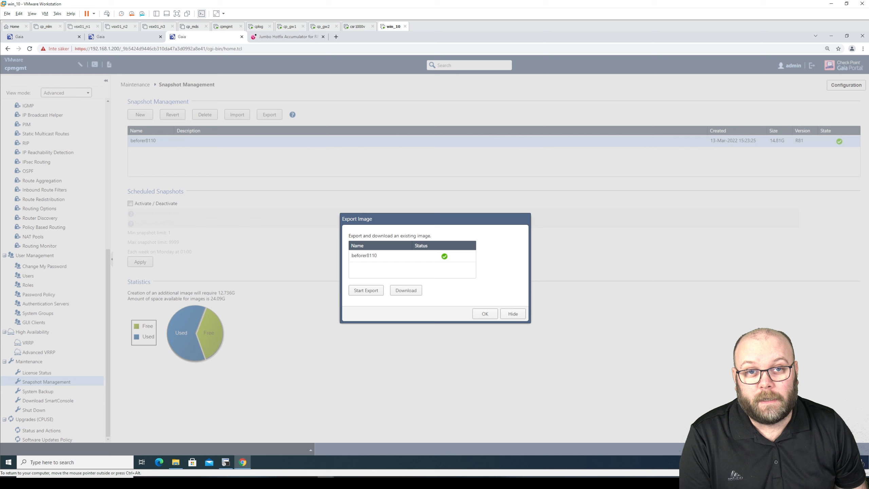
left_click(388, 256)
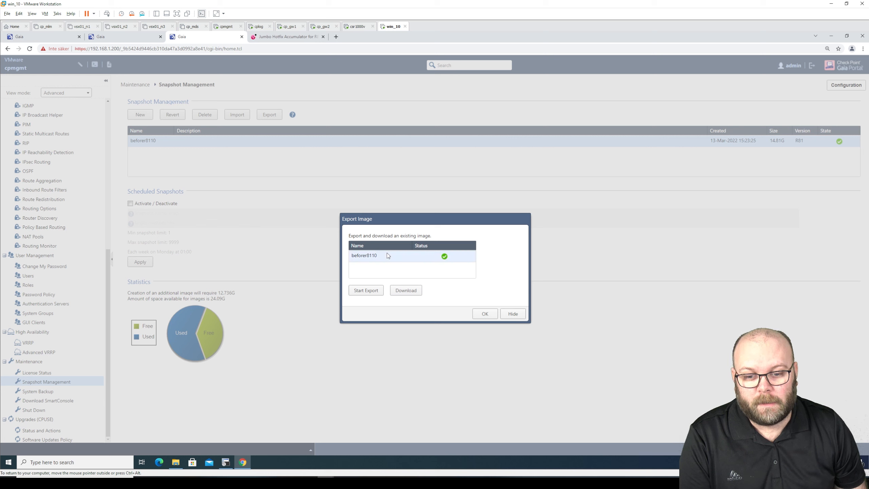
left_click(413, 293)
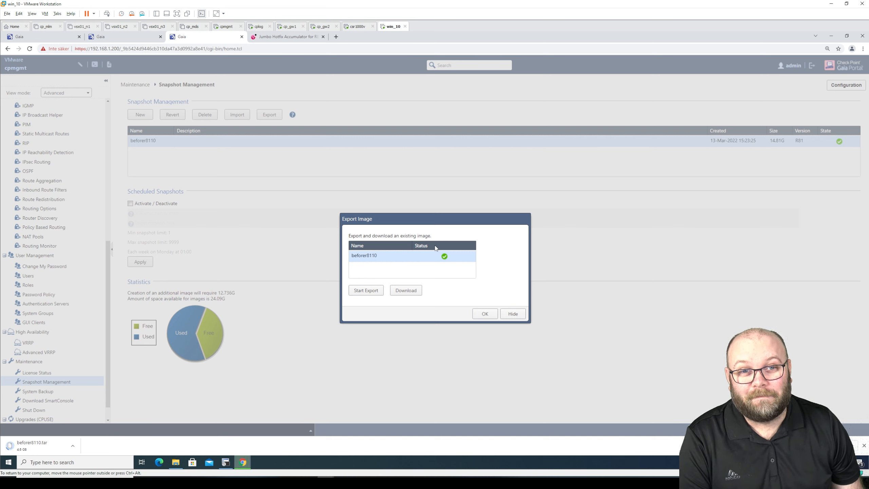
left_click(480, 314)
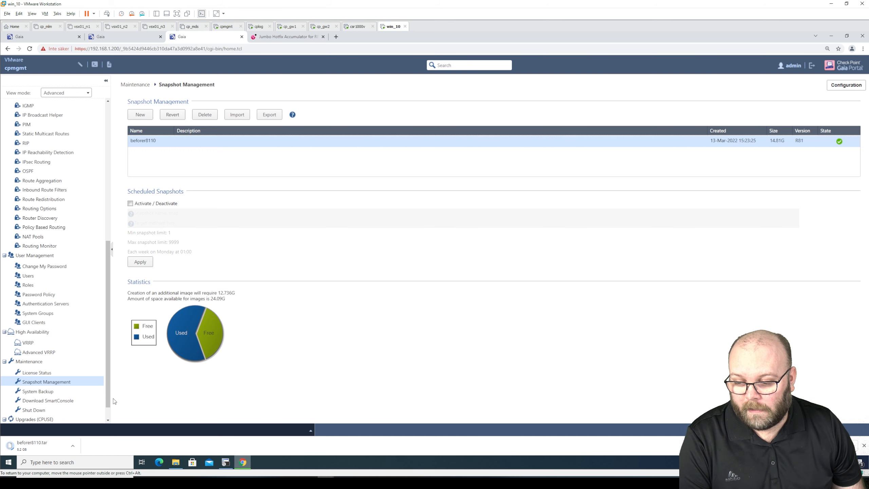
scroll(83, 408, "down", 1)
Run Verify Update on the R81.10 Security Management + JHF T30 package in CPUSE Status and Actions
left_click(84, 409)
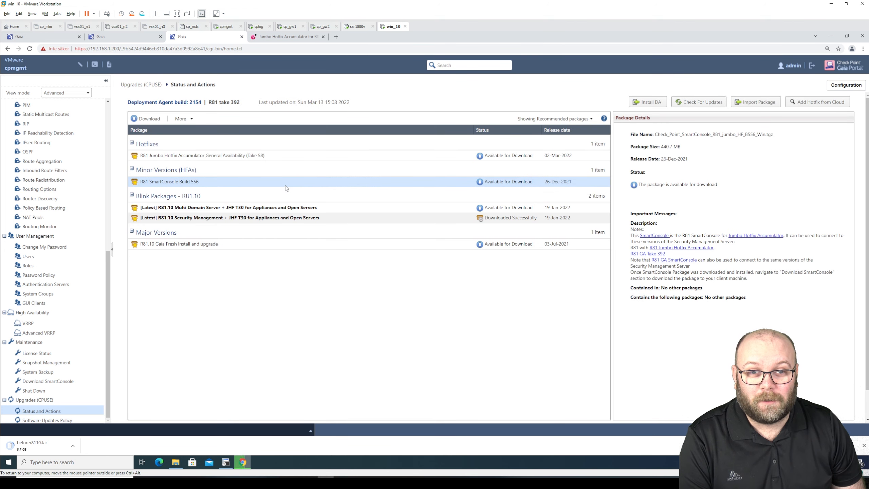
left_click(295, 219)
left_click(212, 118)
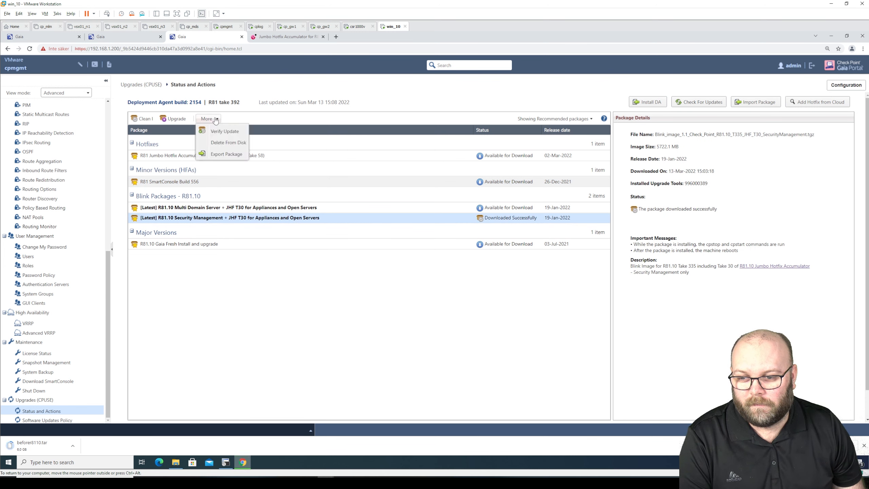
left_click(237, 131)
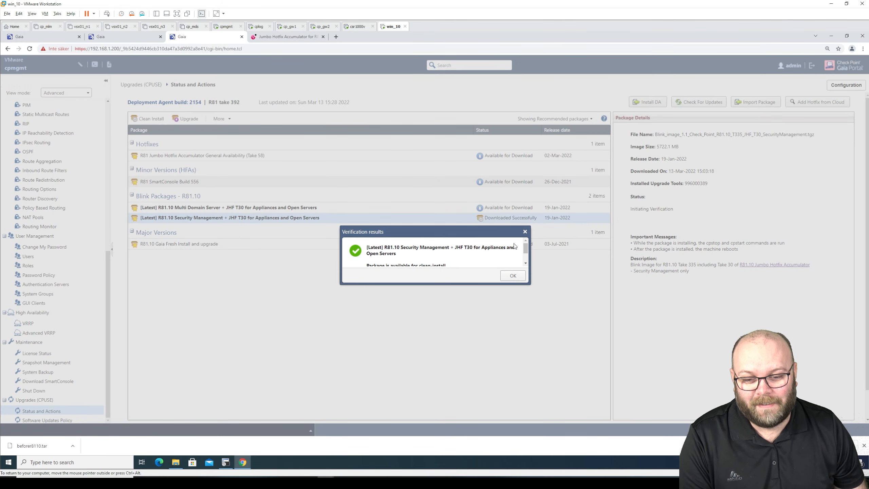
Read the verification results confirming the package is available for clean-install and upgrade, then close them
left_click_drag(529, 283, 583, 377)
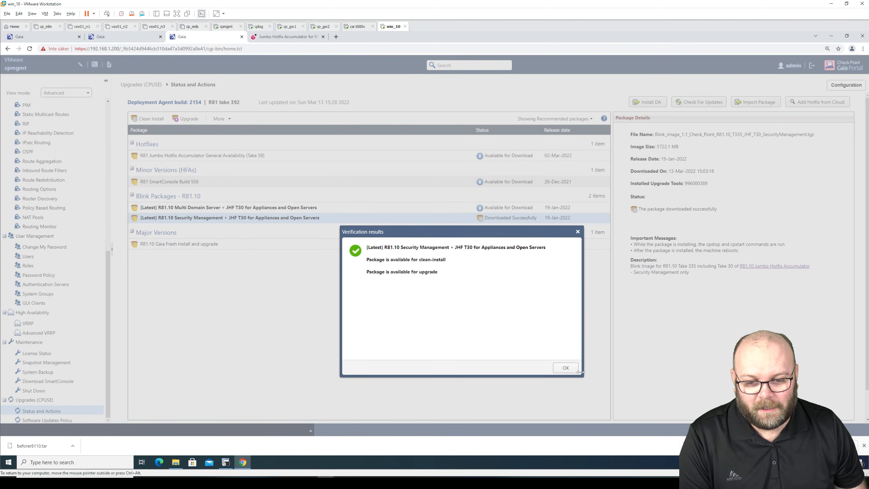
left_click_drag(437, 272, 375, 269)
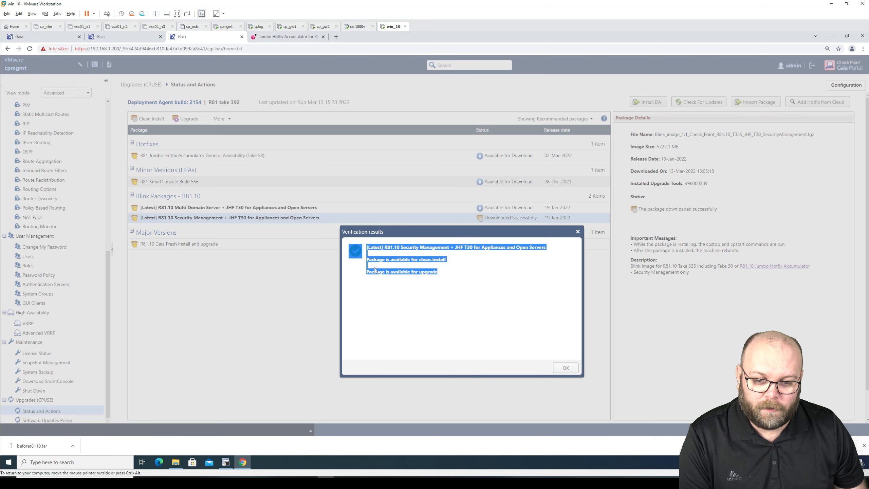
left_click(448, 260)
left_click_drag(448, 261, 418, 260)
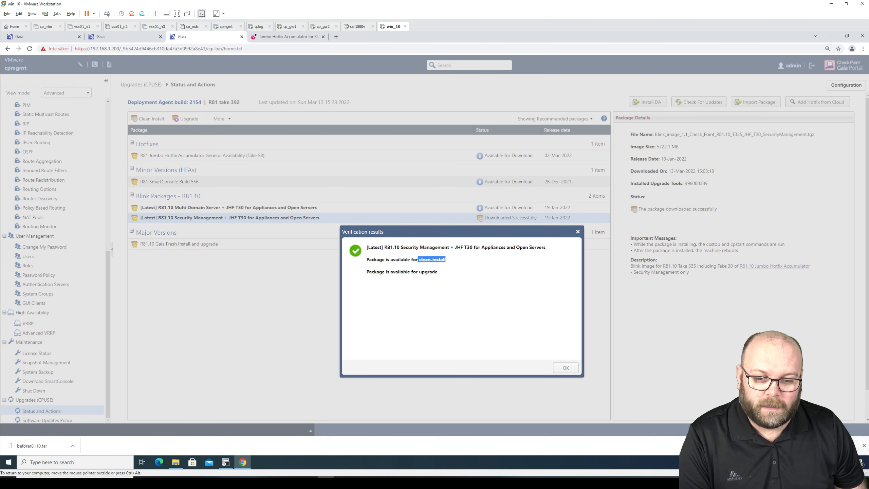
left_click(461, 265)
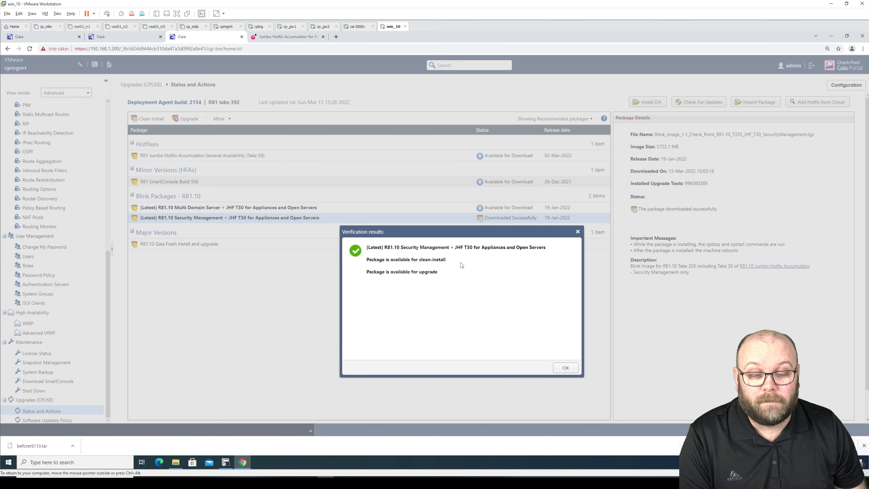
left_click(560, 370)
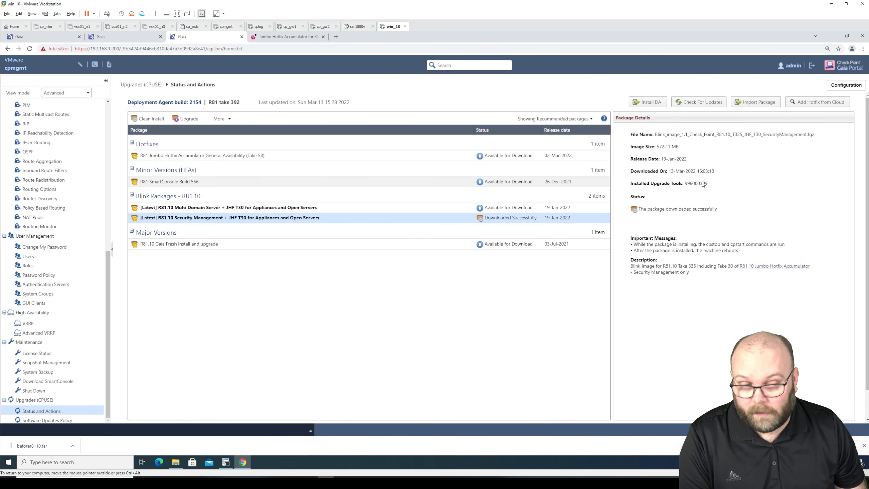
Compare the Multi Domain Server package, leaving R81.10 Security Management selected
left_click(830, 37)
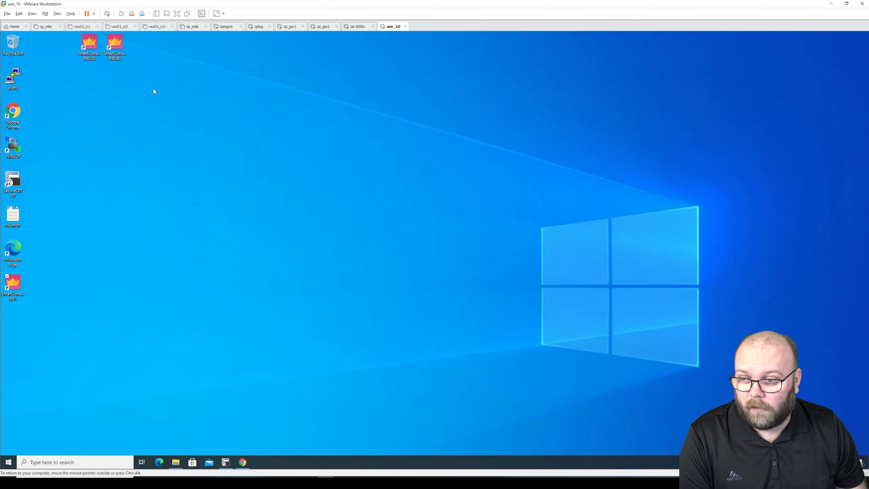
left_click(243, 462)
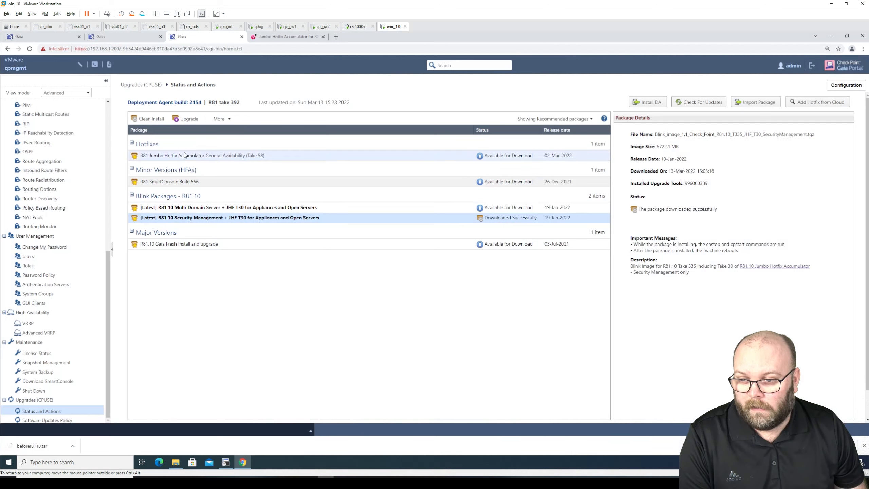
left_click(237, 209)
left_click(237, 218)
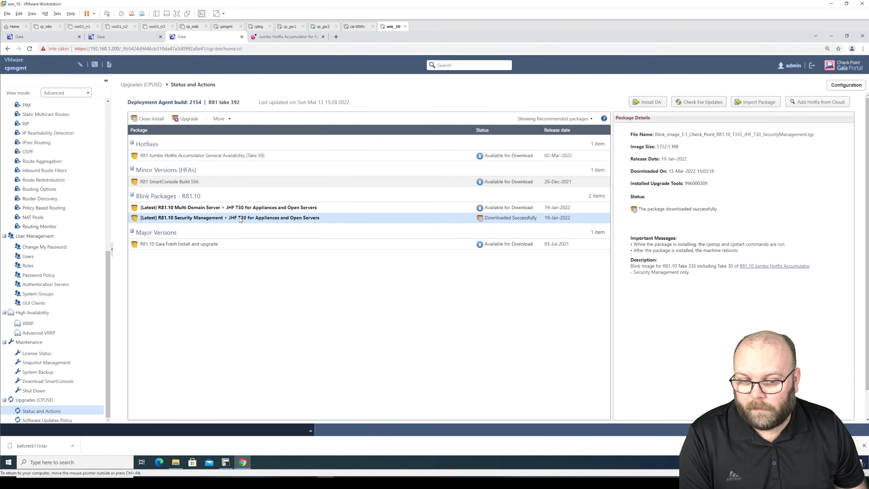
left_click(230, 210)
left_click(229, 218)
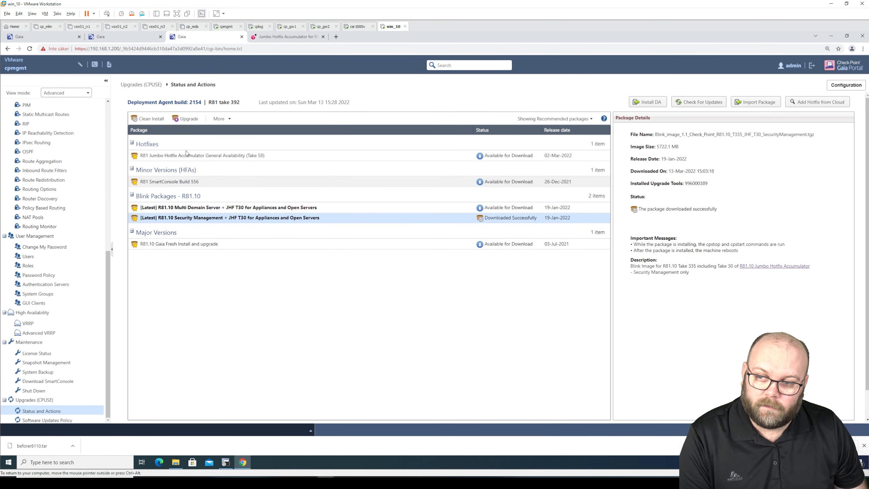
Upgrade cpmgmt with the R81.10 Security Management package, accepting the automatic reboot warning
left_click(194, 119)
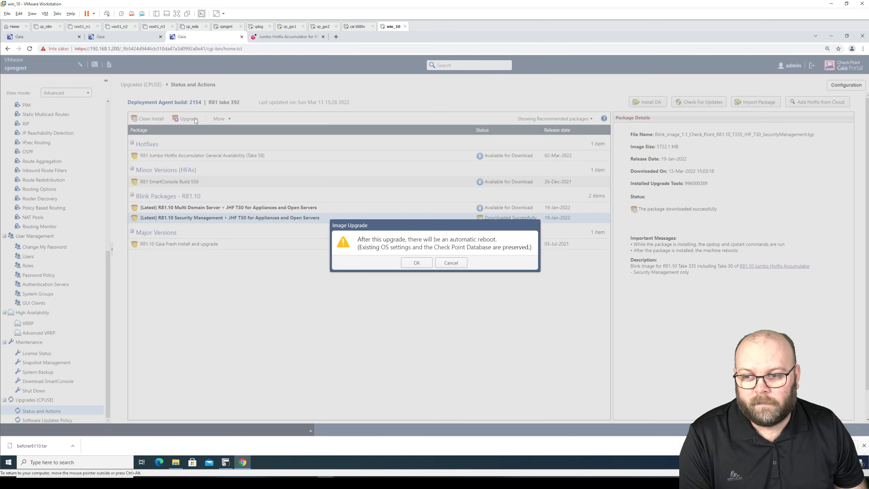
left_click(408, 262)
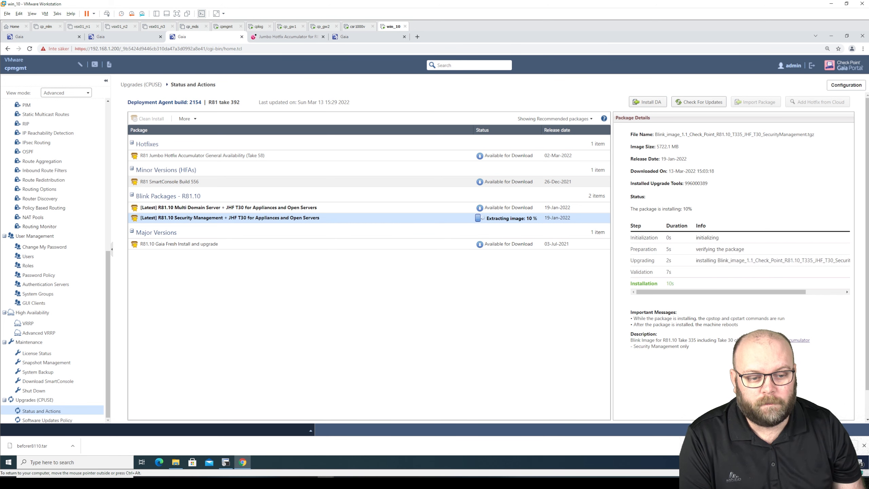
scroll(498, 256, "down", 1)
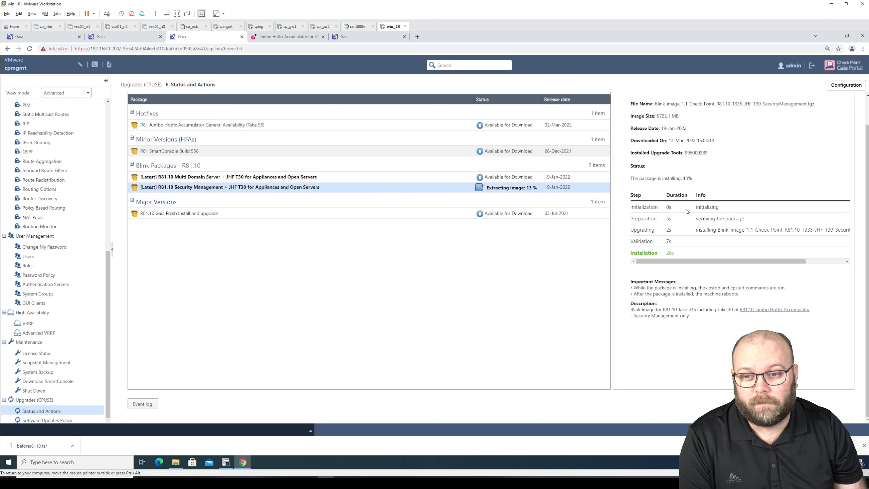
On cplog, delete the R80.40 snapshot AutoSnapShot508 and go to CPUSE Status and Actions
left_click(370, 39)
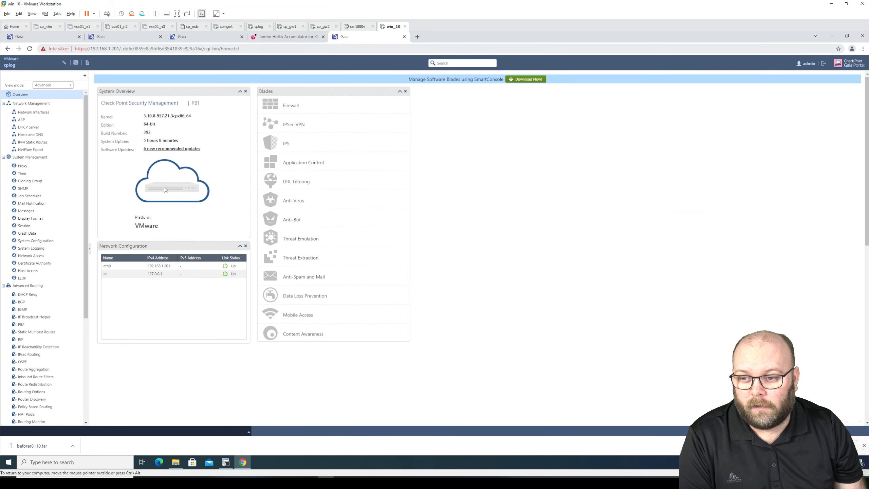
scroll(73, 386, "down", 5)
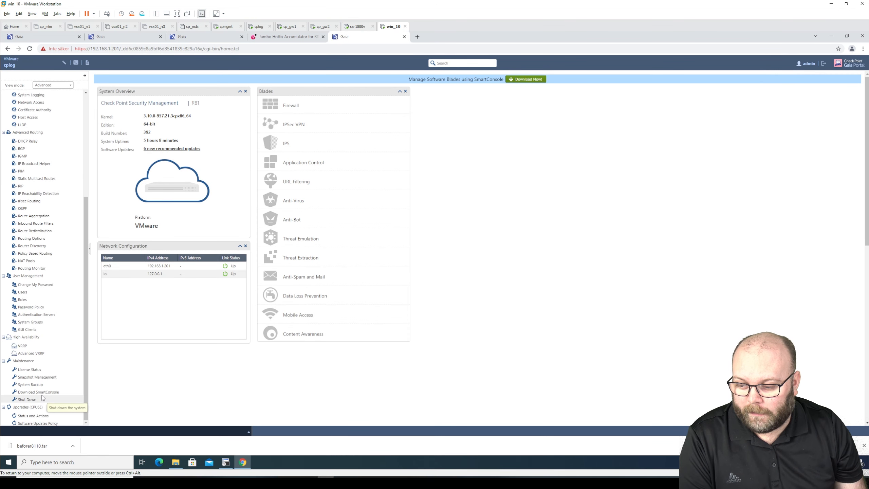
left_click(49, 377)
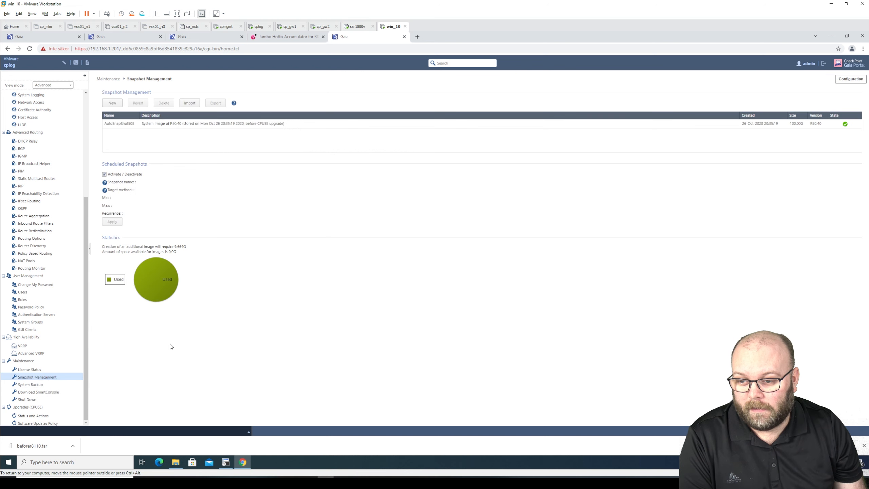
left_click(196, 126)
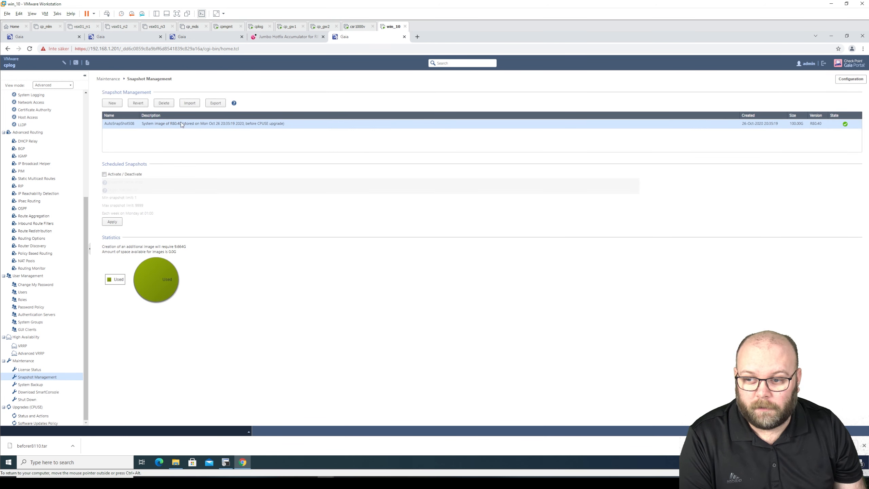
left_click(167, 103)
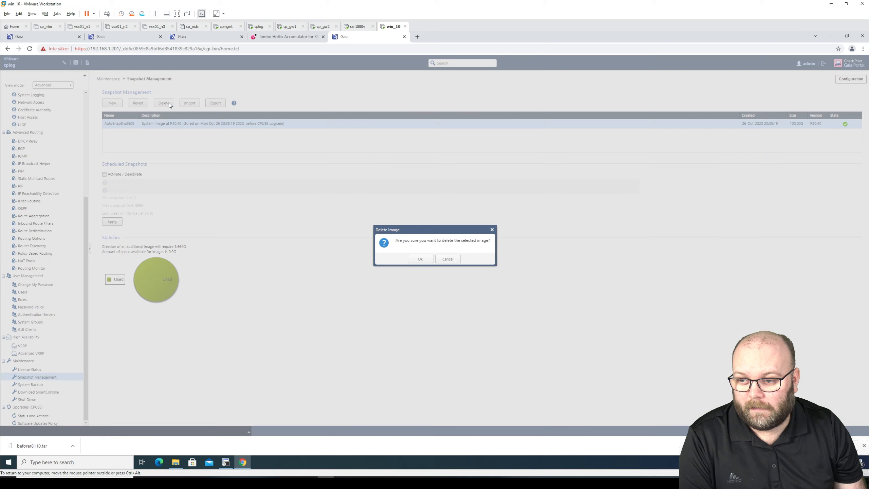
left_click(416, 259)
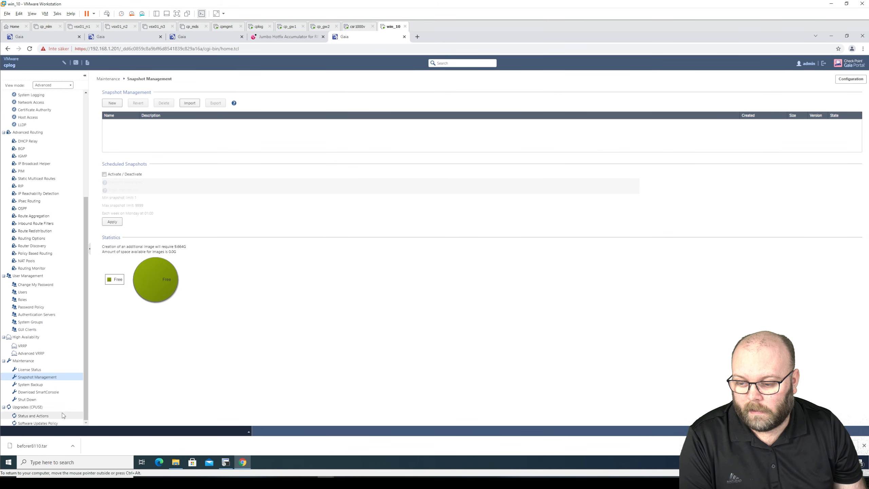
left_click(51, 415)
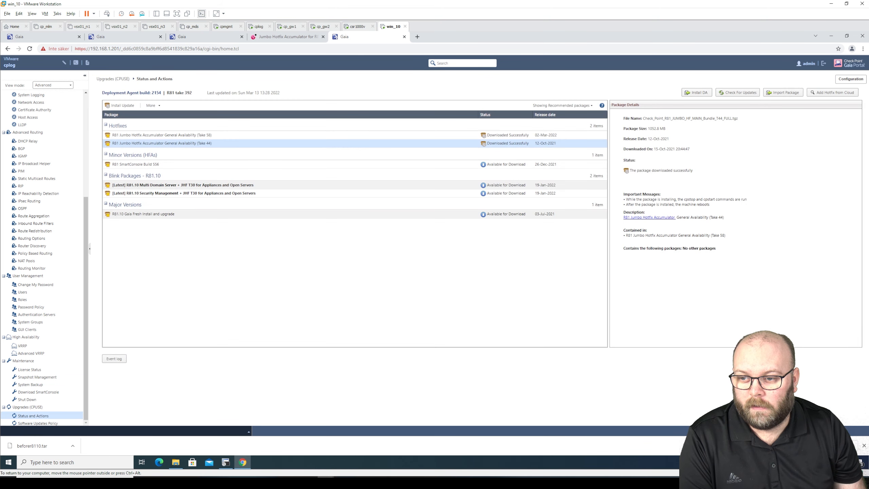
On cplog, download the [Latest] R81.10 Security Management Blink package, then view cpmgmt's upgrade report
left_click_drag(156, 92, 151, 92)
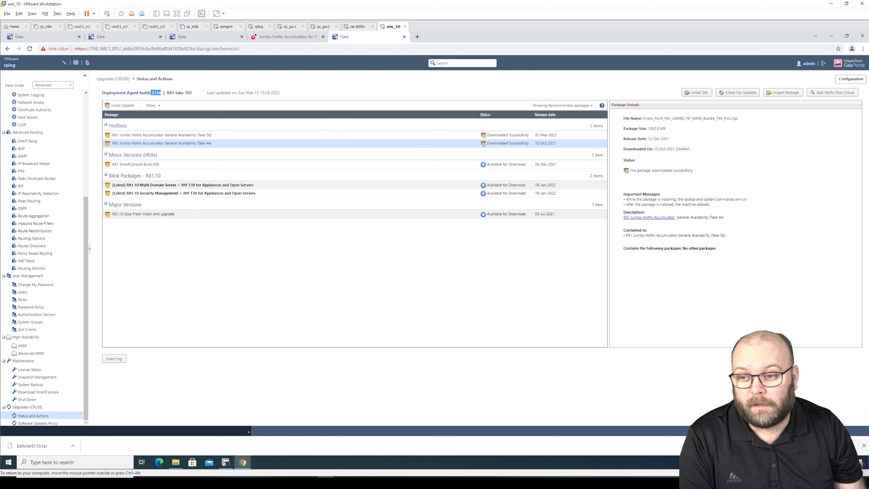
left_click(217, 194)
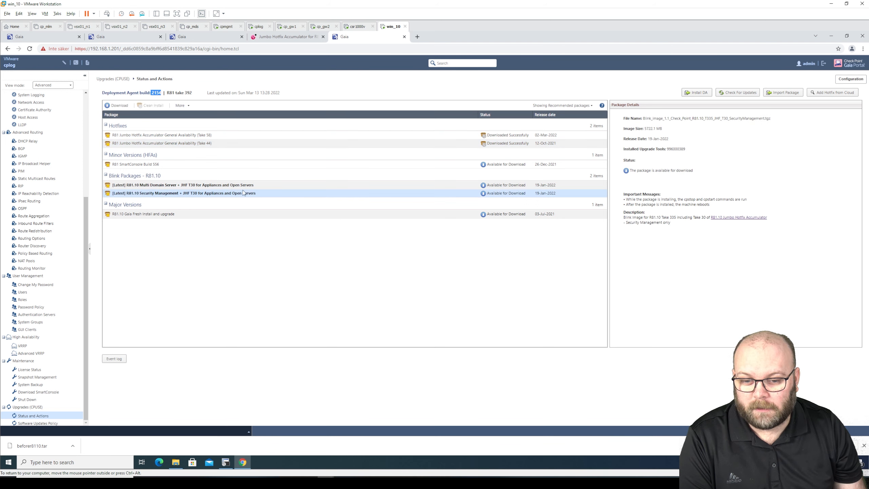
left_click(118, 106)
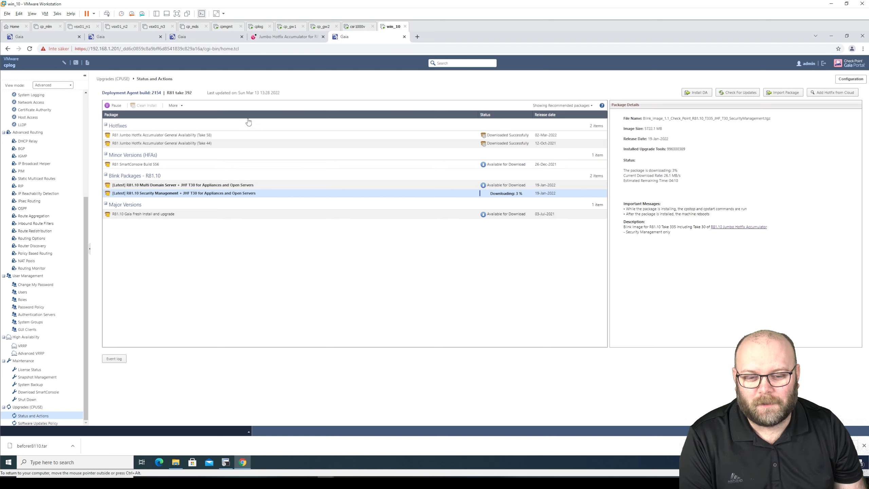
left_click(212, 38)
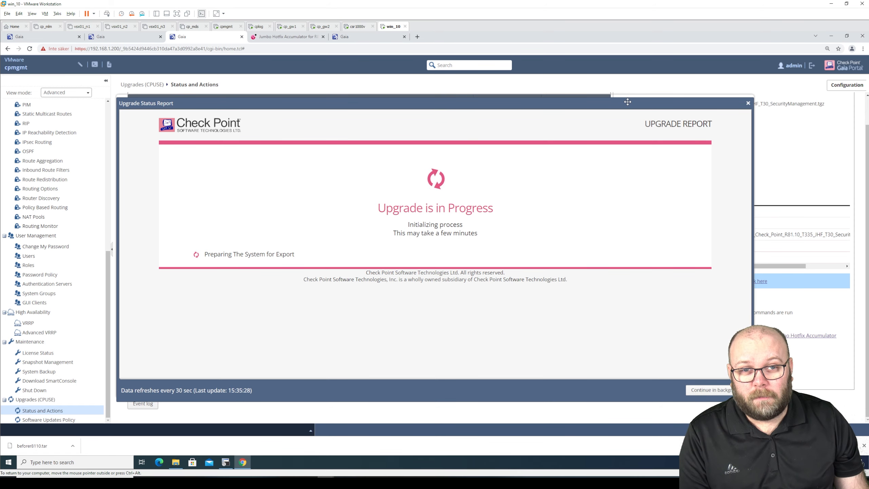
Move the cpmgmt Upgrade Status Report aside while it reaches 'Exporting the Management Database'
left_click_drag(615, 103, 699, 319)
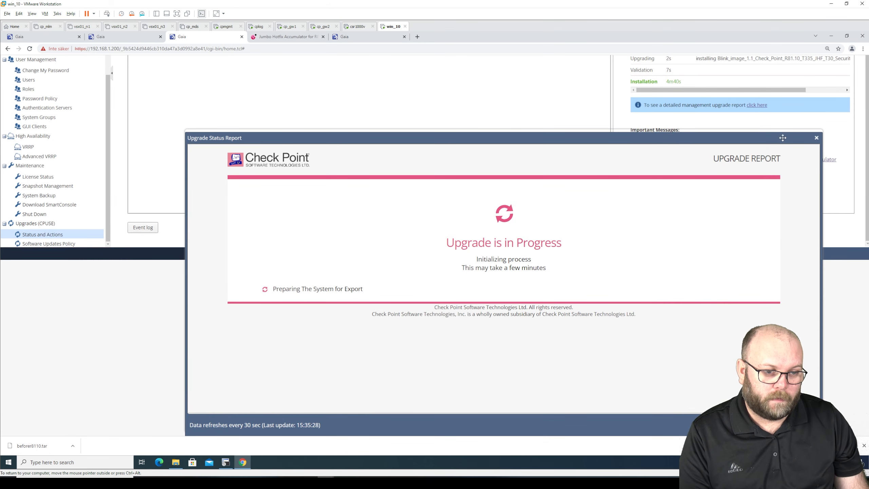
left_click_drag(782, 137, 631, 137)
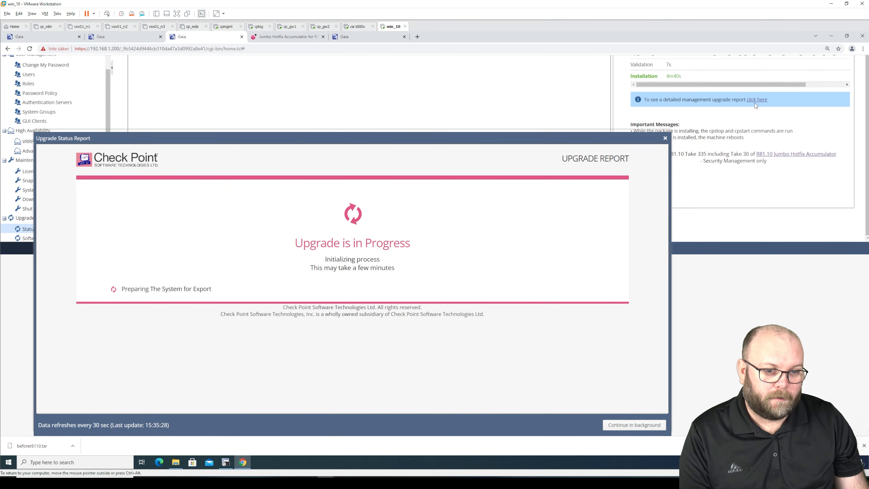
left_click_drag(510, 144, 541, 104)
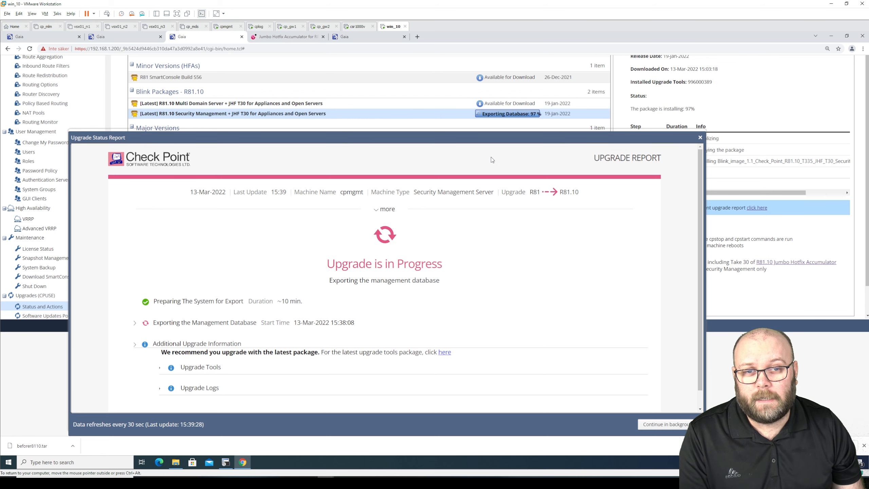
Review cplog's verification failure from LogServer incompatibility, then view the Jumbo Hotfix Accumulator article
left_click(376, 37)
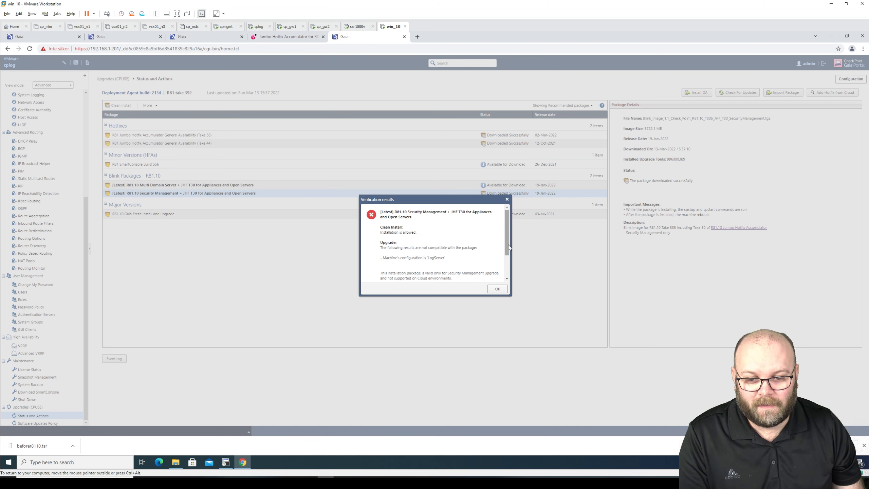
left_click_drag(508, 245, 508, 265)
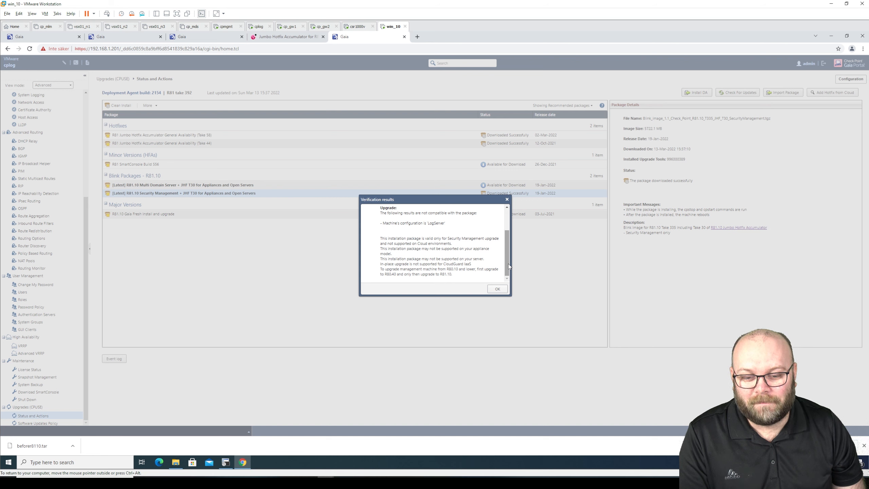
left_click_drag(508, 263, 421, 238)
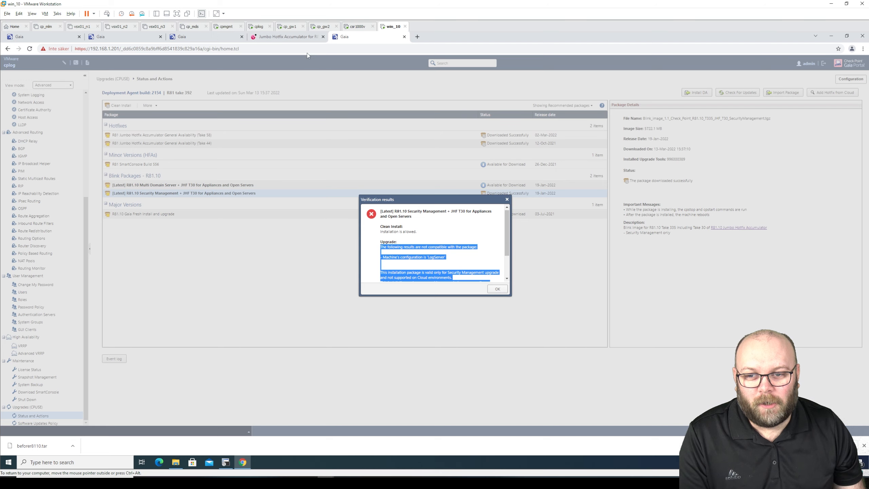
left_click(304, 38)
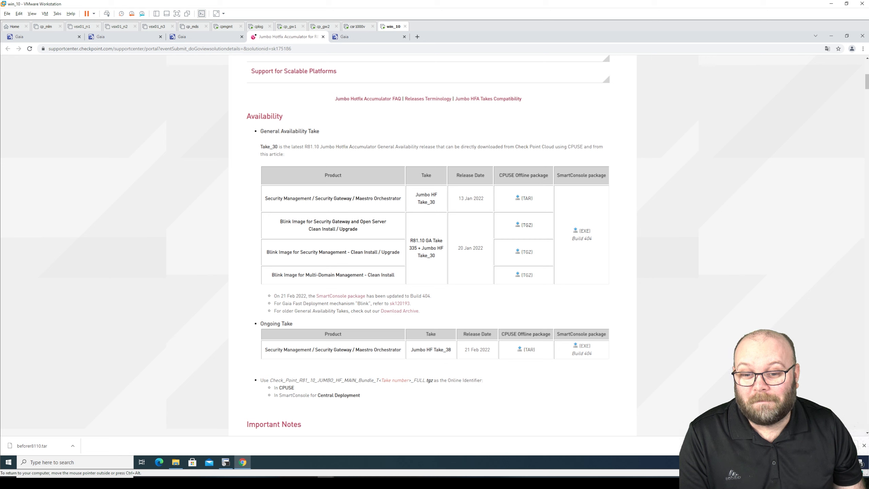
Highlight 'Security Management' in the article's Blink Image row, then return to cplog's Gaia tab
left_click_drag(400, 252, 271, 252)
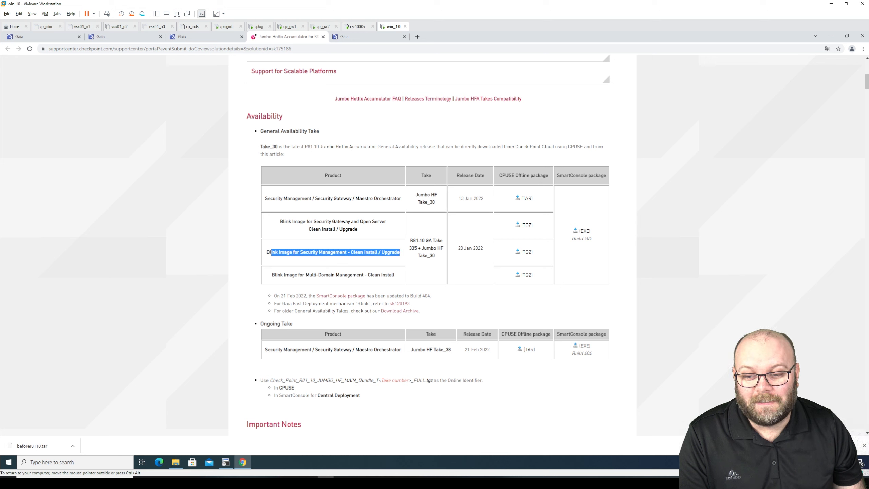
left_click(270, 252)
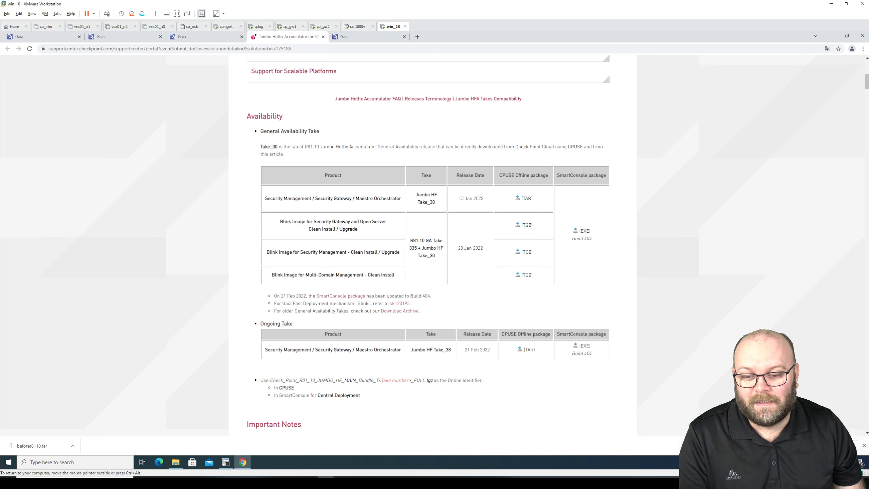
left_click_drag(347, 252, 300, 252)
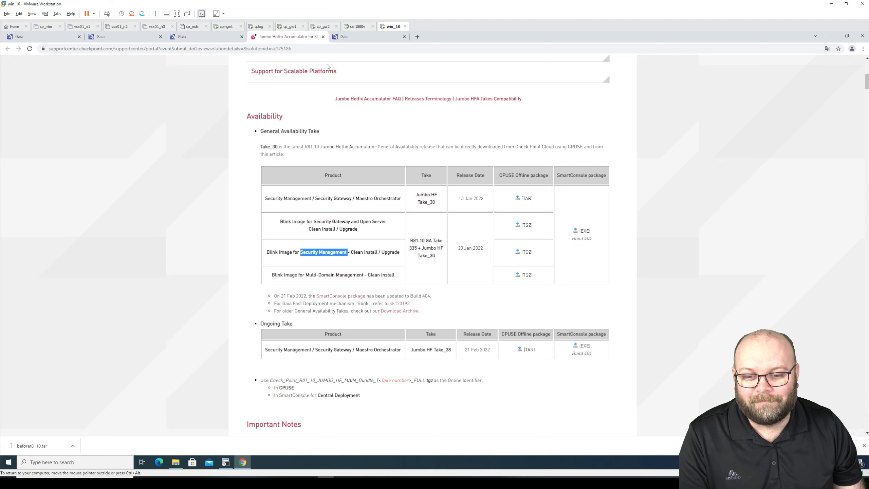
left_click(357, 37)
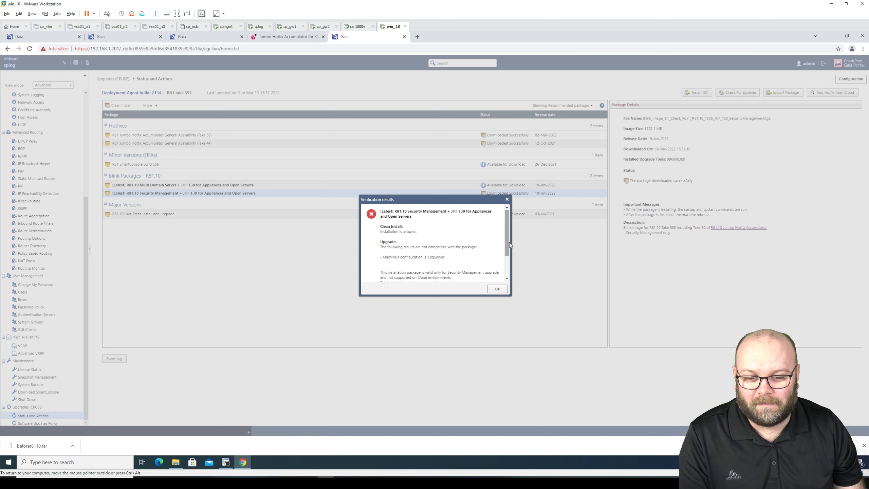
Scroll through cplog's failed Blink package verification results and close them
left_click_drag(508, 240, 508, 266)
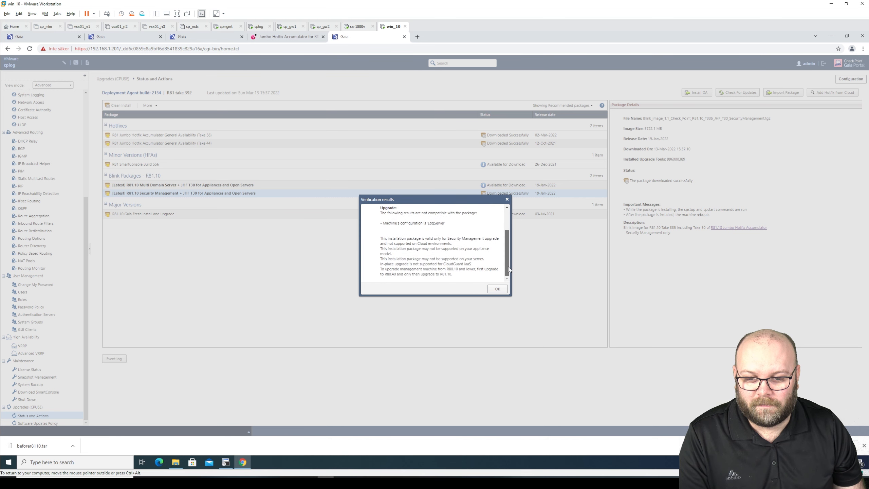
left_click(497, 290)
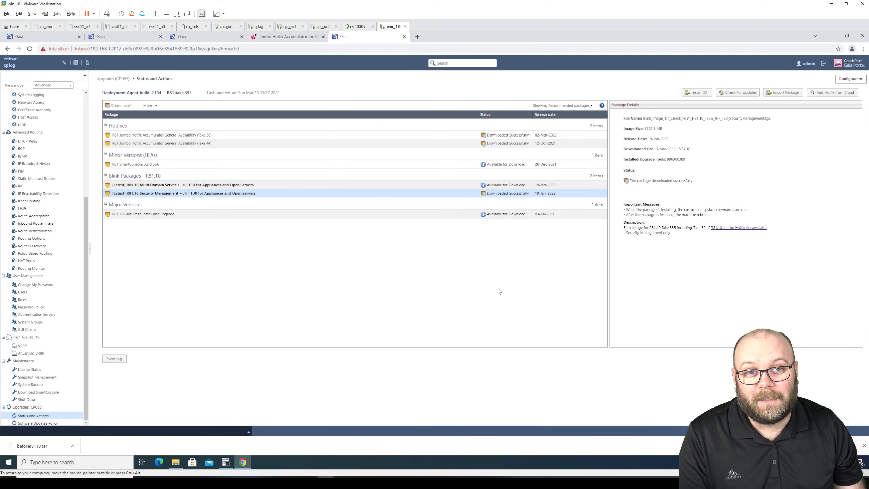
Download the R81.10 Gaia Fresh Install and upgrade package and run Verify Upgrade on it
left_click(217, 216)
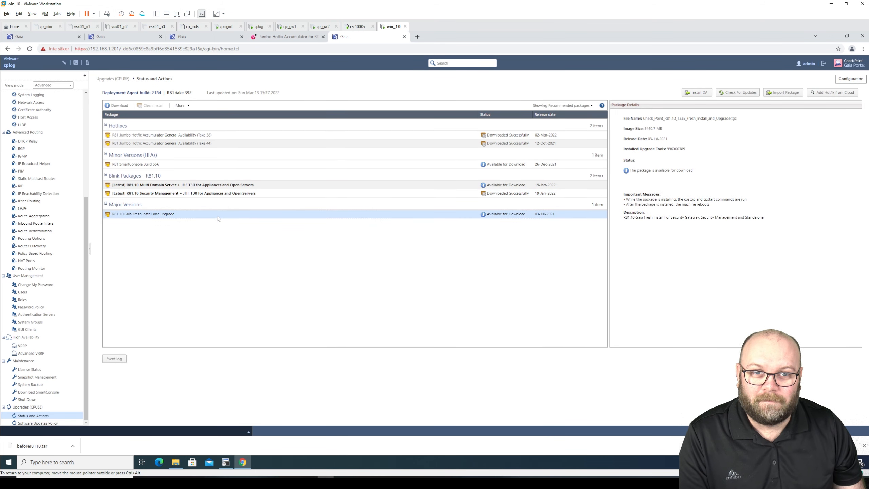
left_click(117, 105)
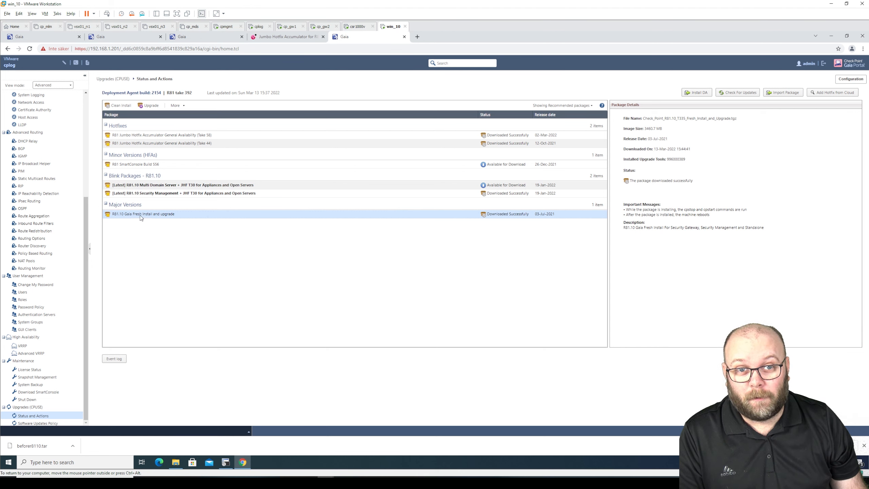
left_click(183, 105)
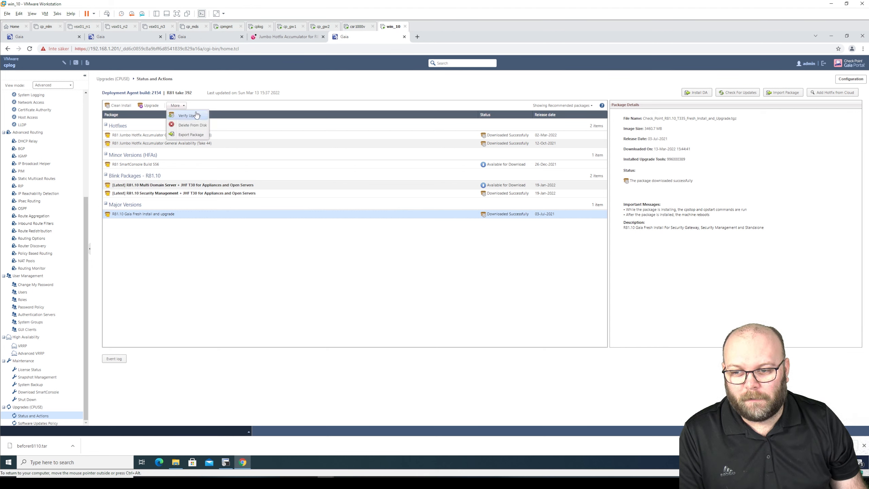
left_click(196, 115)
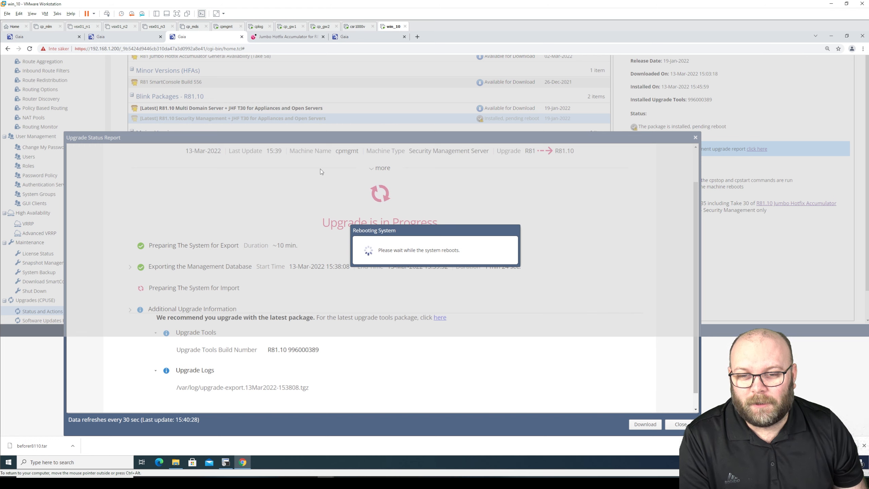
left_click(350, 38)
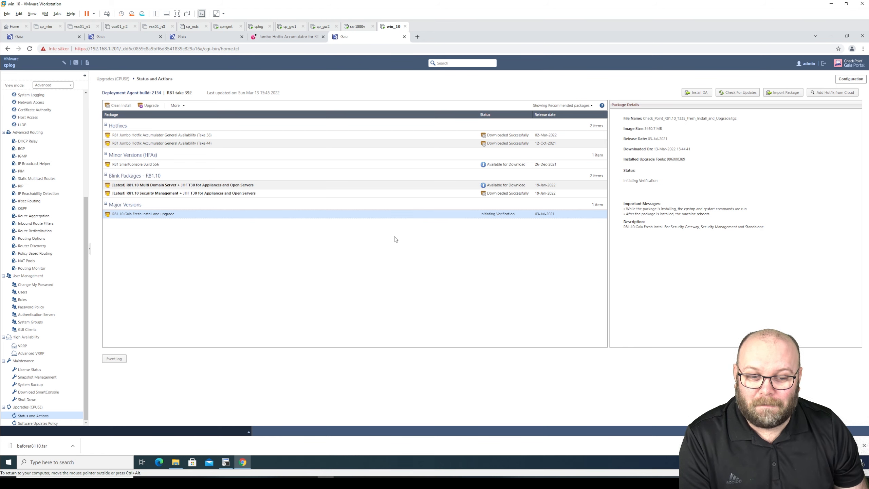
left_click(219, 37)
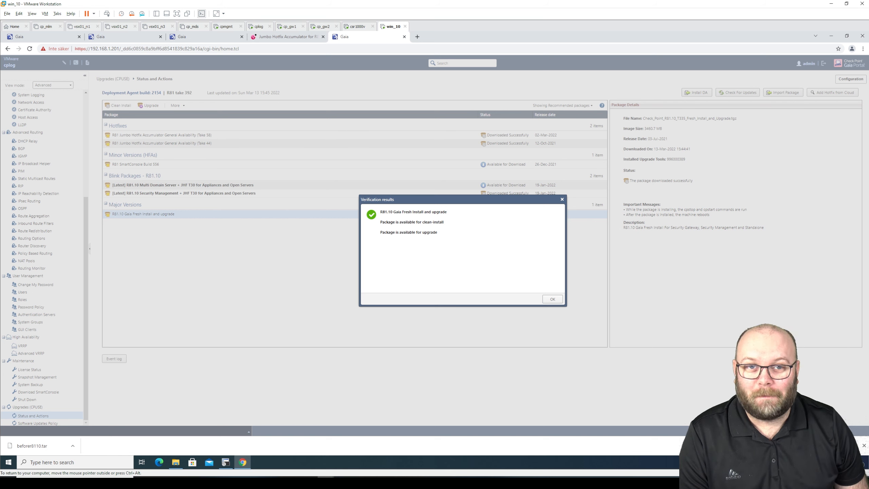
Re-mark the Blink Image for Security Management row in the Jumbo Hotfix support article
left_click(310, 39)
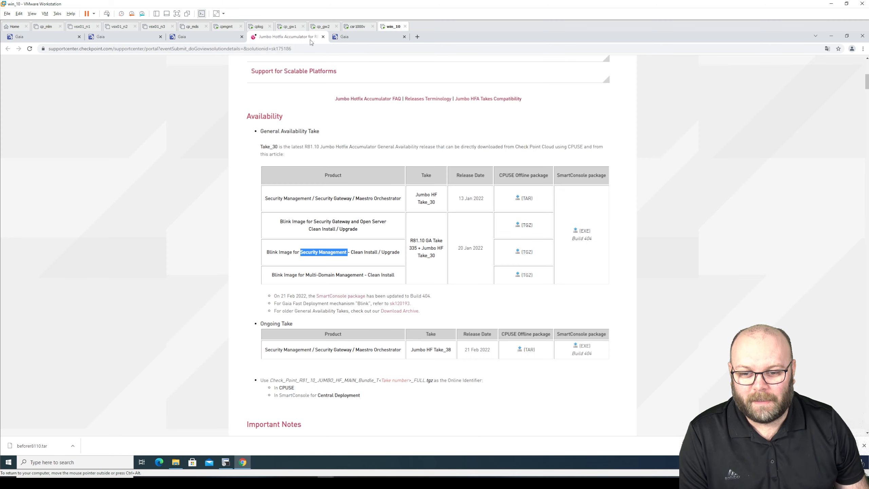
left_click(191, 148)
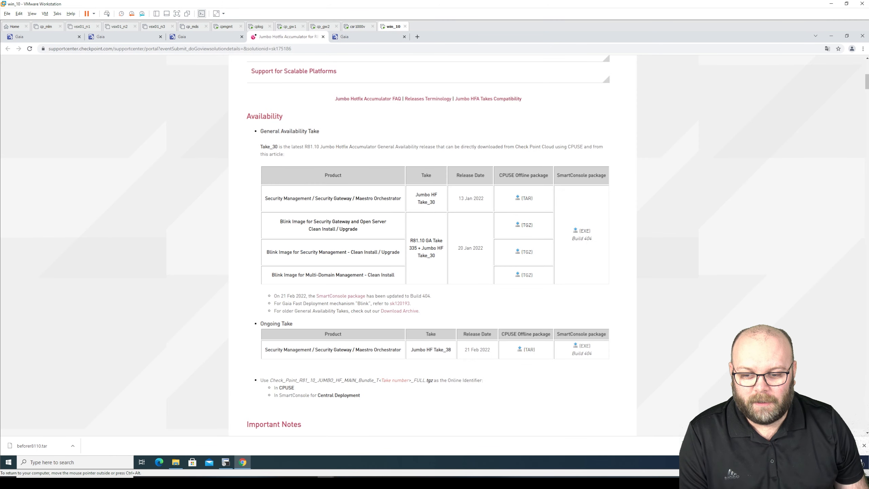
left_click_drag(266, 252, 388, 252)
left_click(388, 252)
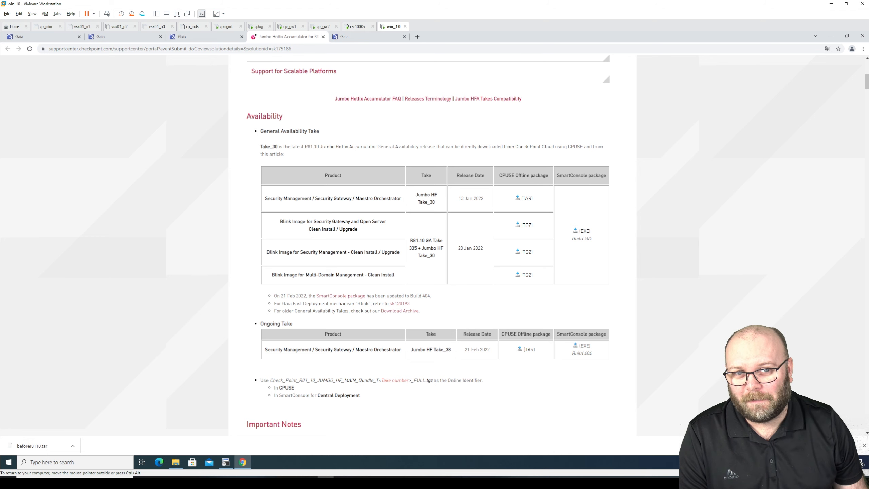
Confirm cpmgmt shows its login page, then close cplog's successful verification results
left_click(224, 37)
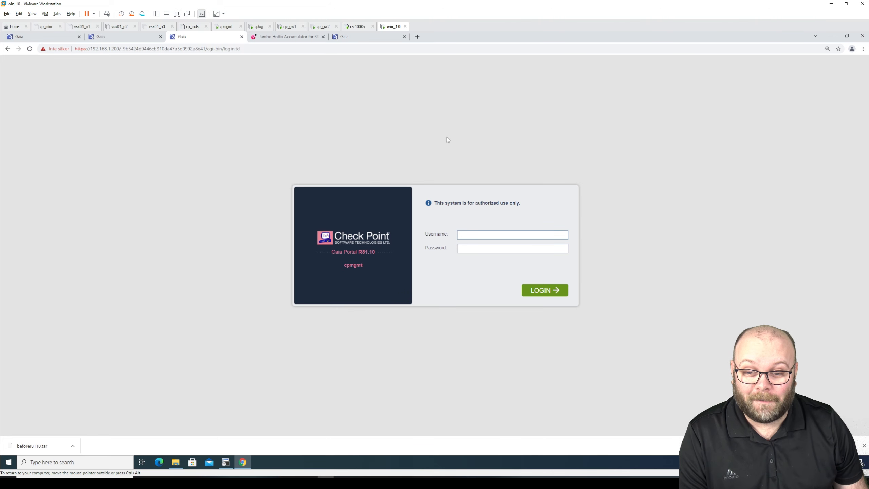
left_click(383, 37)
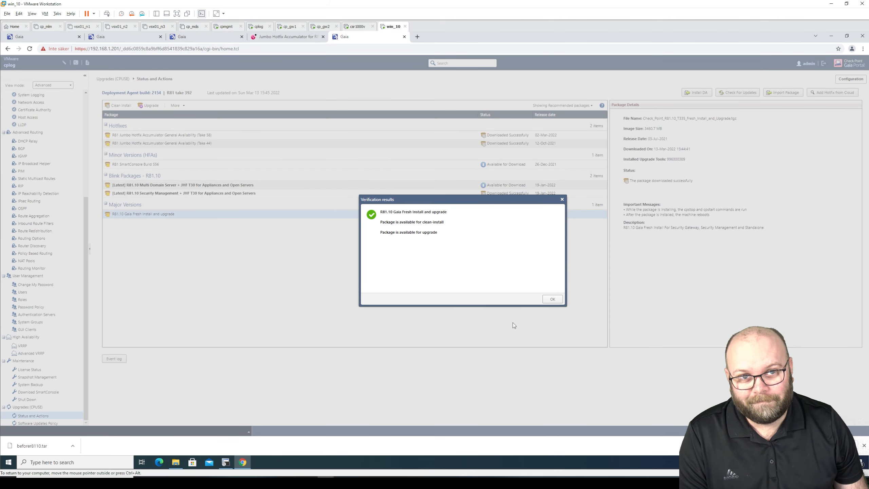
left_click(549, 300)
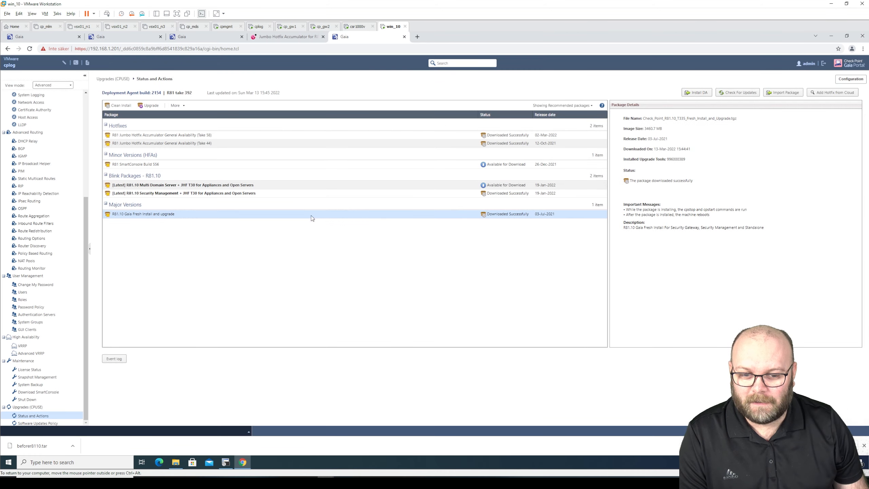
Run Verify Update on cplog's [Latest] R81.10 Security Management package, then switch to cpmgmt's tab
left_click(298, 194)
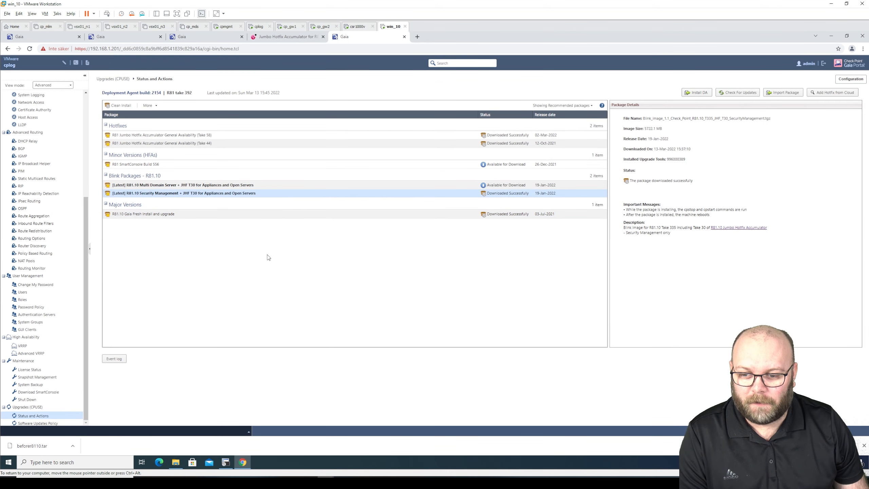
left_click(157, 106)
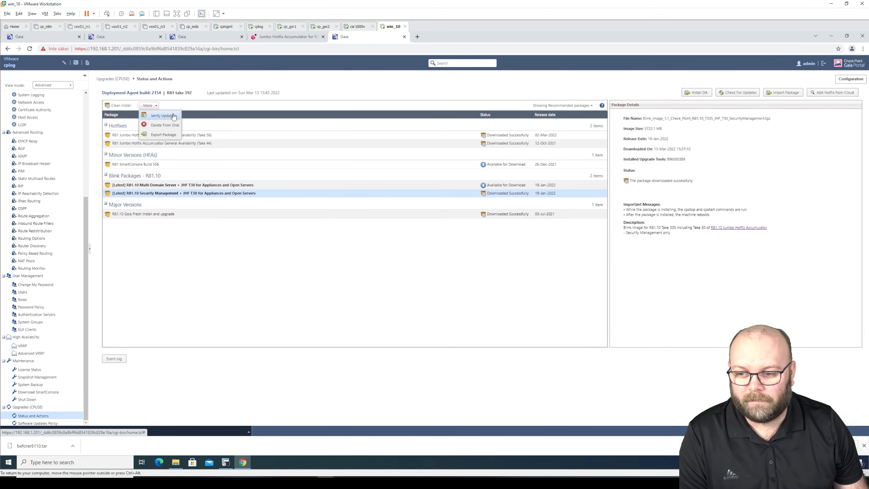
left_click(173, 115)
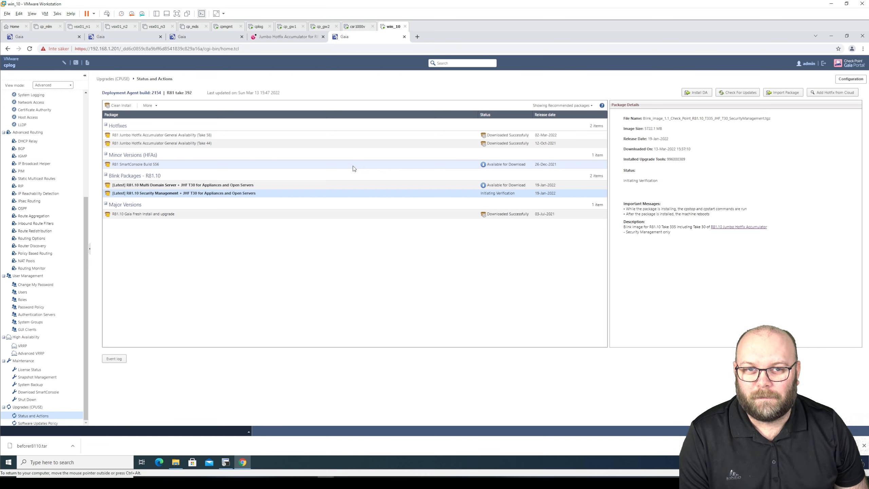
left_click(198, 38)
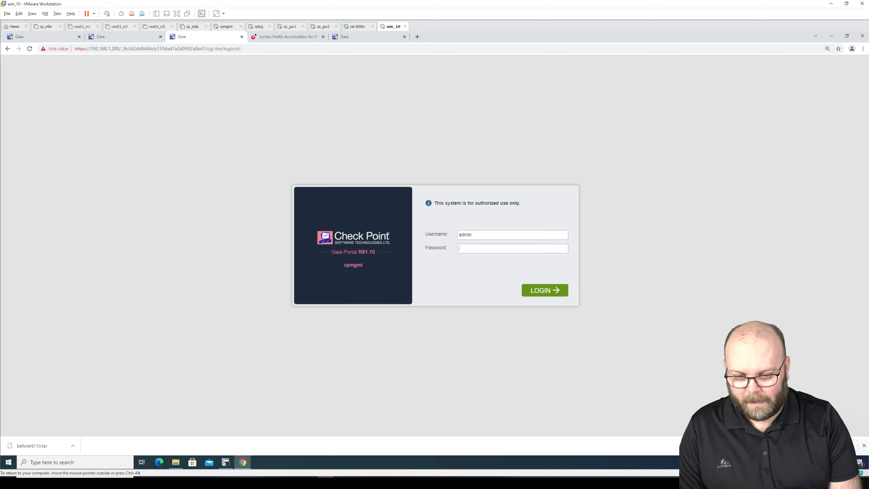
Log in to cpmgmt, dismiss the upgrade-still-running message, and open Upgrades (CPUSE) > Status and Actions
key("Return")
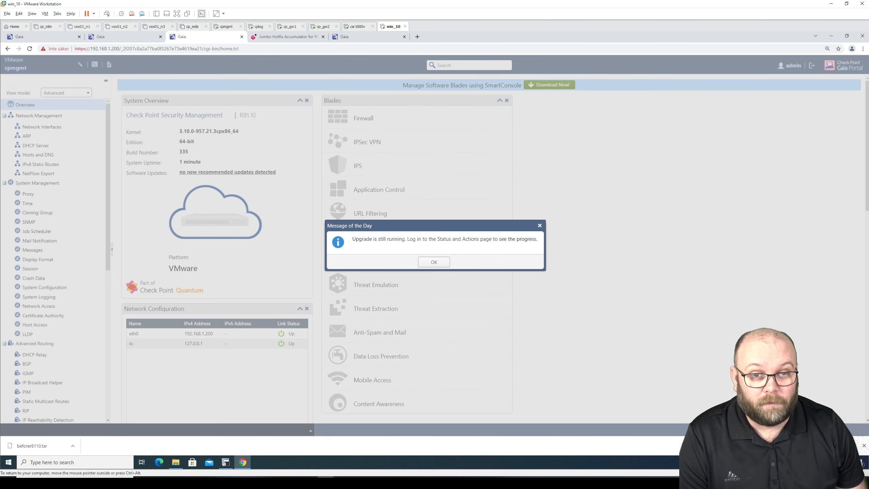
left_click(444, 262)
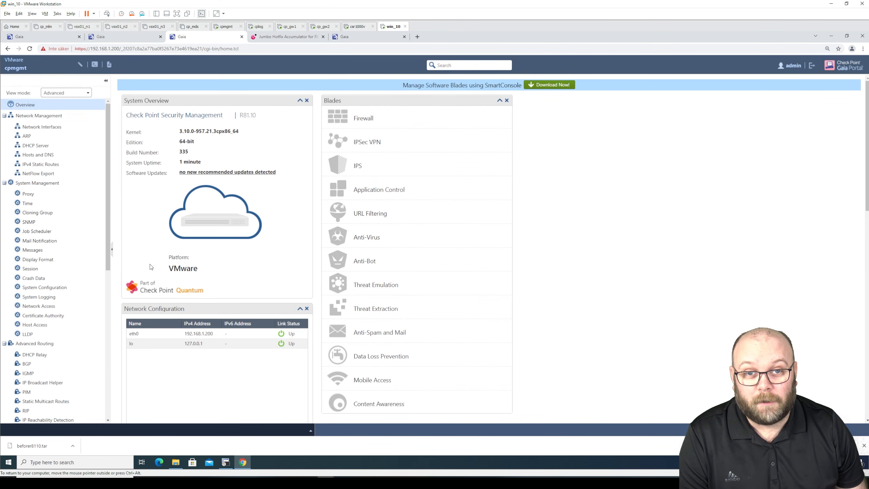
left_click(378, 38)
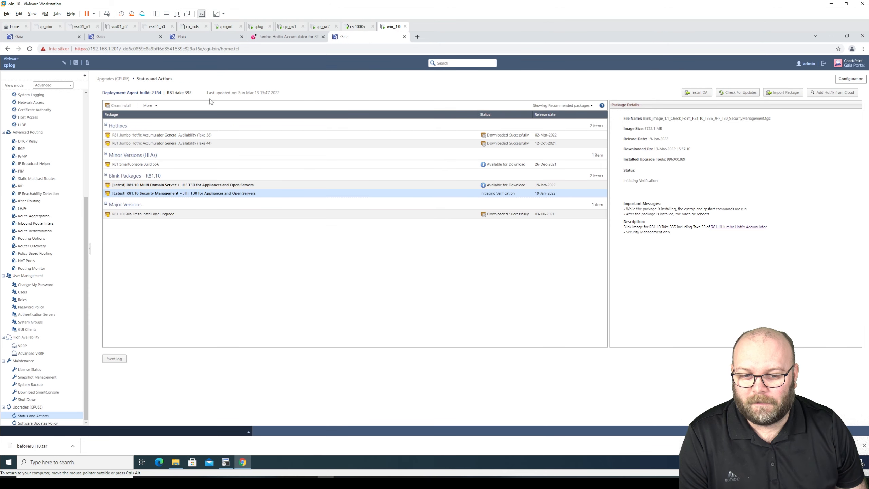
left_click(212, 37)
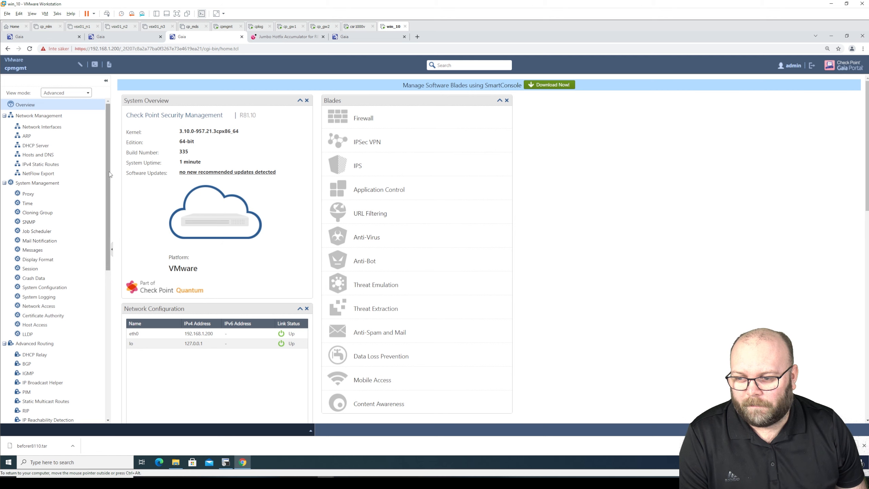
scroll(109, 212, "down", 8)
left_click(66, 412)
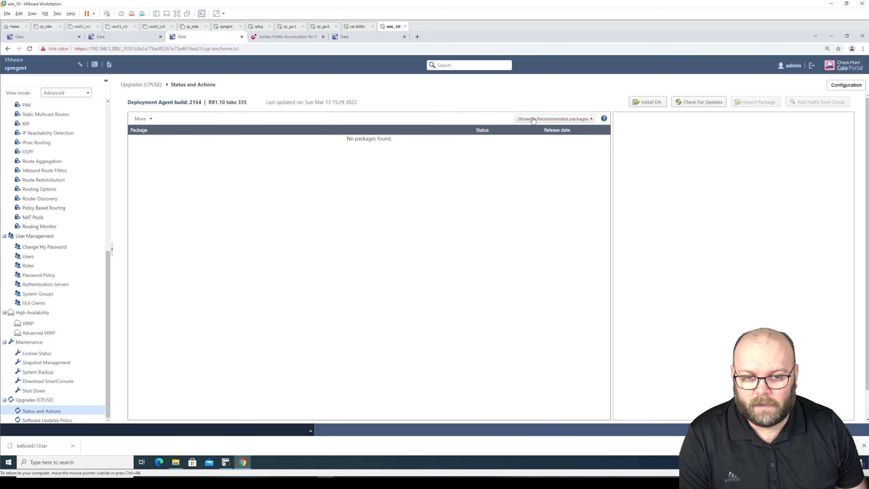
Set cpmgmt's package filter to All to bring up the Upgrade Status Report
left_click(533, 120)
left_click(533, 153)
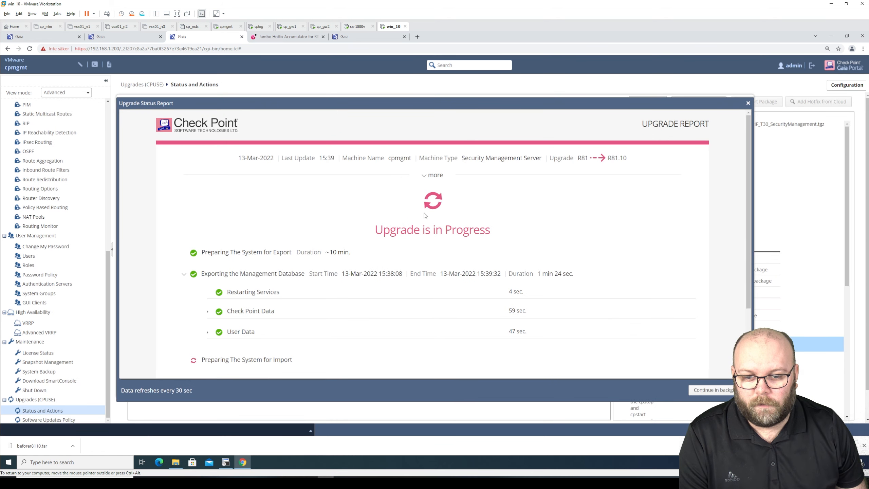
scroll(475, 190, "down", 3)
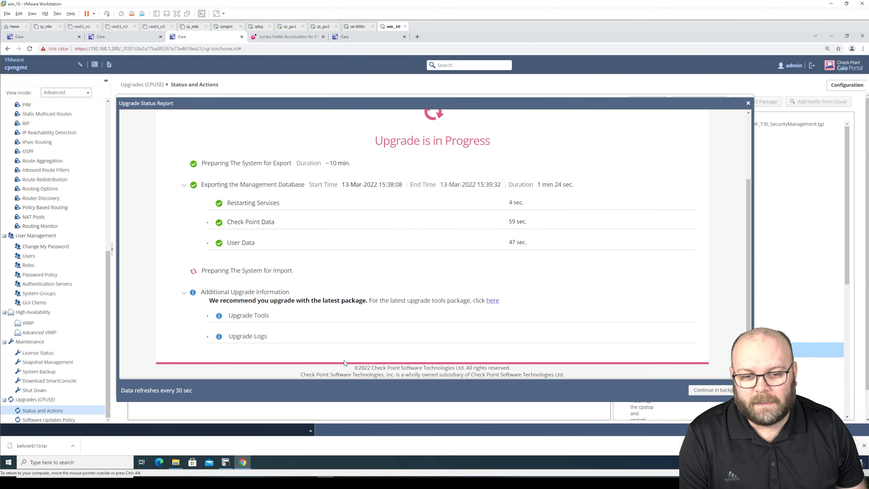
Expand and collapse the User Data and Check Point Data export rows, then view cplog's verification results
left_click(209, 244)
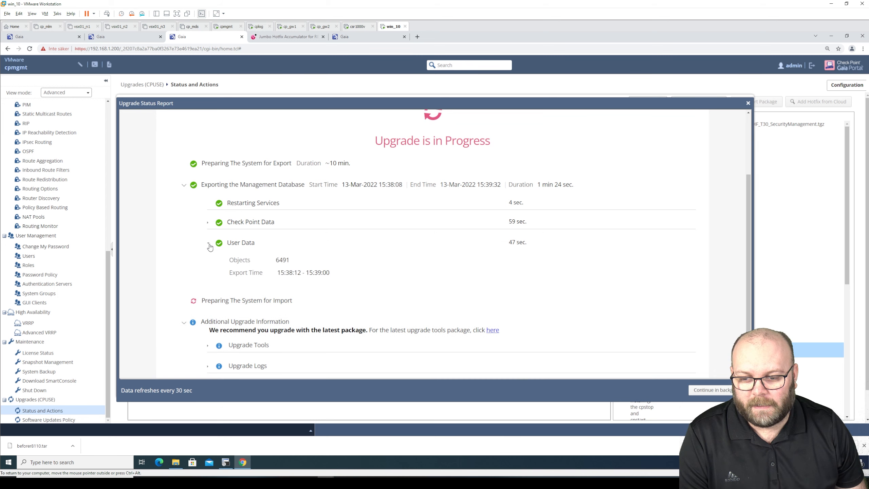
left_click(209, 223)
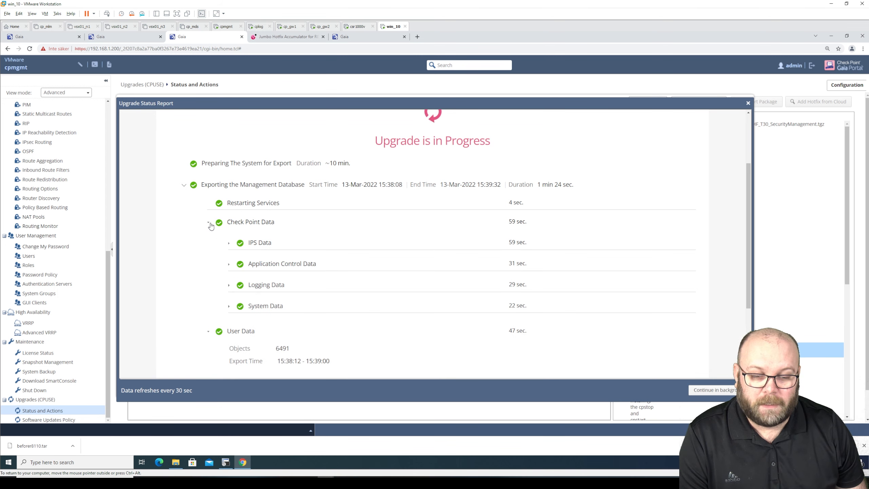
left_click(208, 223)
left_click(208, 243)
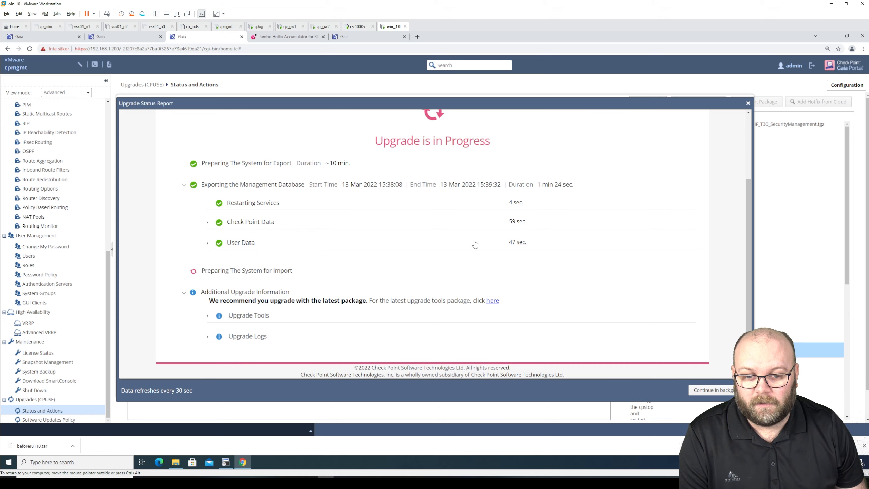
scroll(514, 247, "up", 3)
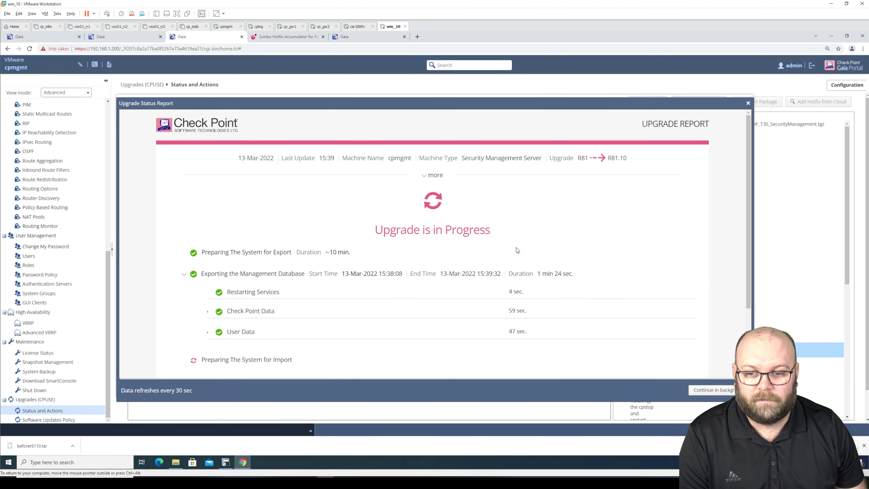
scroll(517, 250, "down", 3)
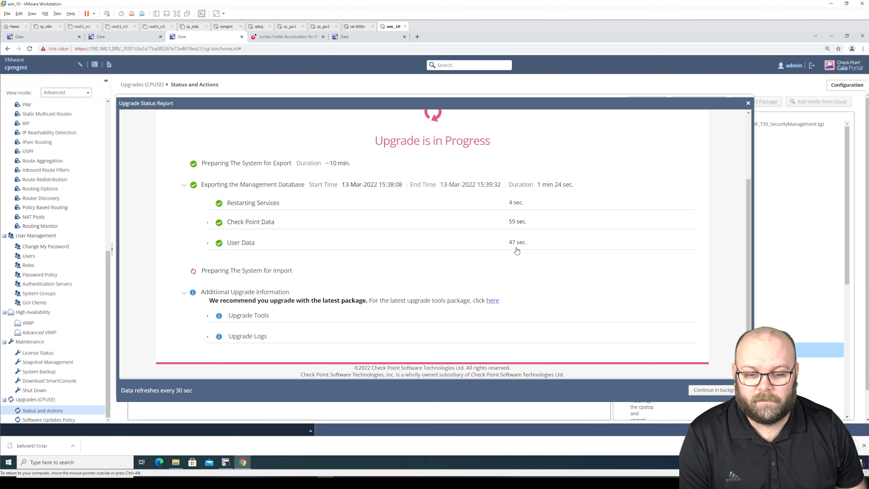
left_click(358, 40)
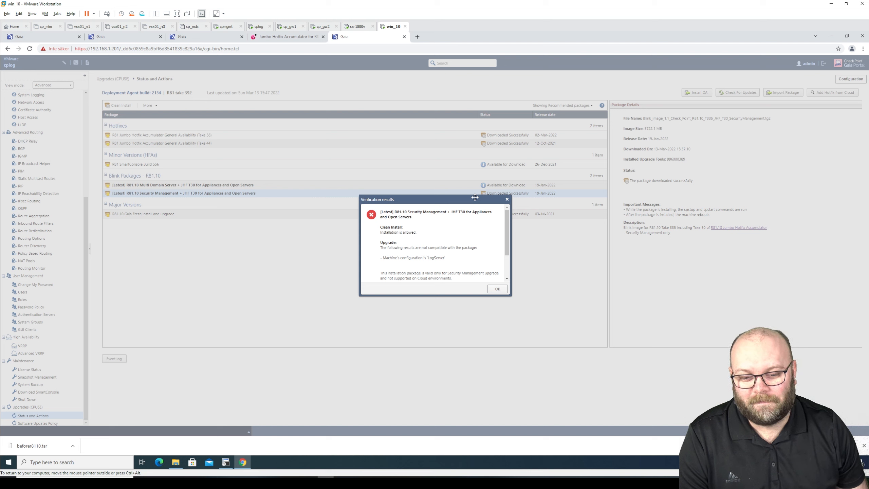
Scroll through the Security Management verification results, then switch to the SecureCRT terminal
left_click_drag(505, 243, 507, 262)
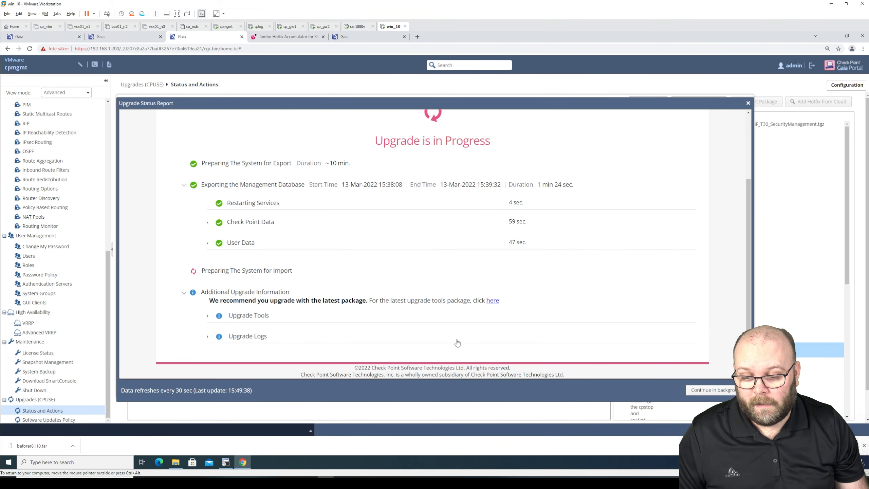
left_click(225, 462)
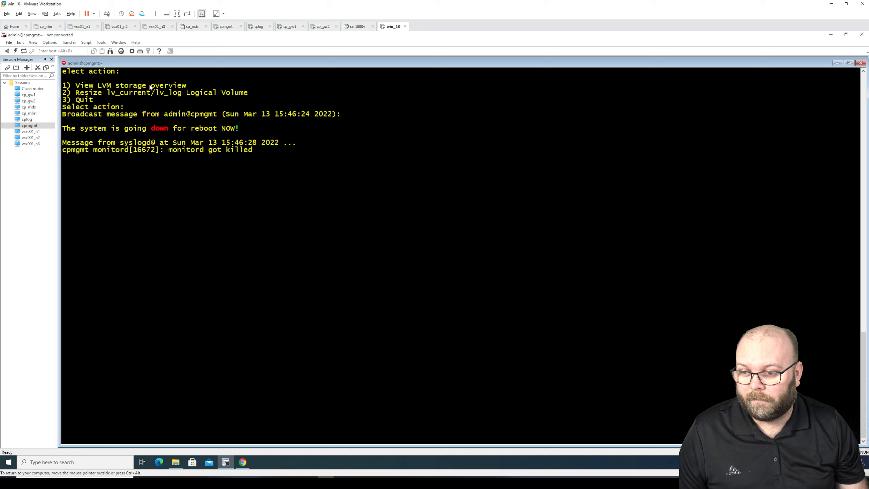
Reconnect the cpmgmt SSH session, accept the host key, and log in as admin with the account password
right_click(125, 66)
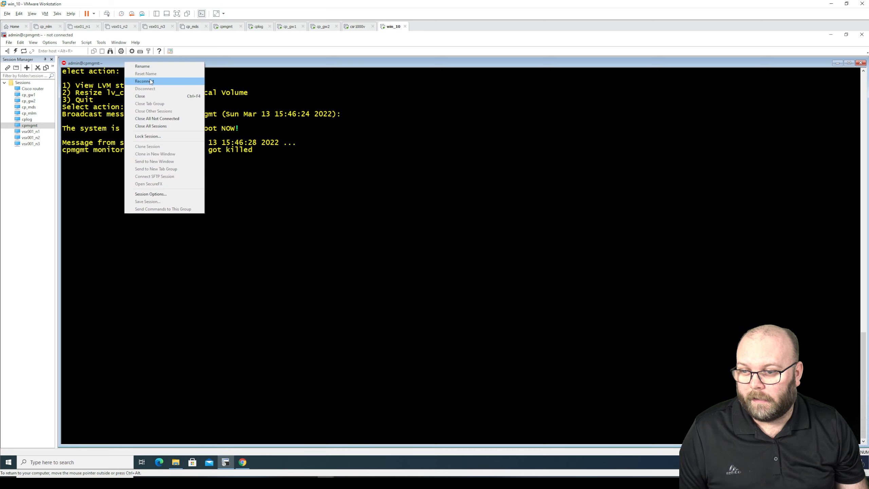
left_click(150, 80)
key("Return")
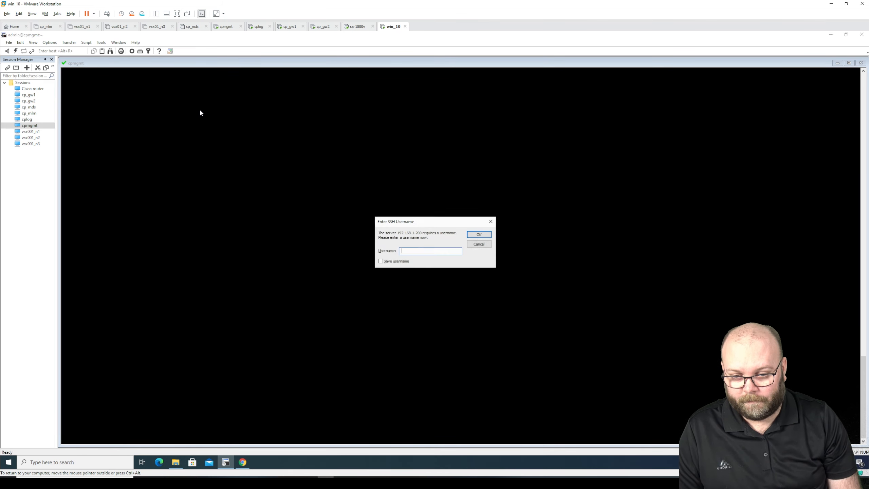
type("admin")
key("Return")
type("admin")
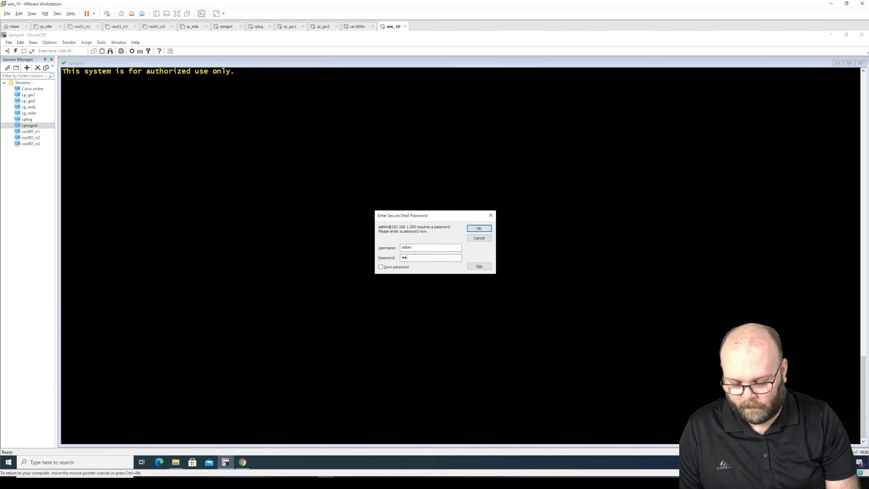
key("Return")
Enter expert mode on cpmgmt with the expert password
key("Return")
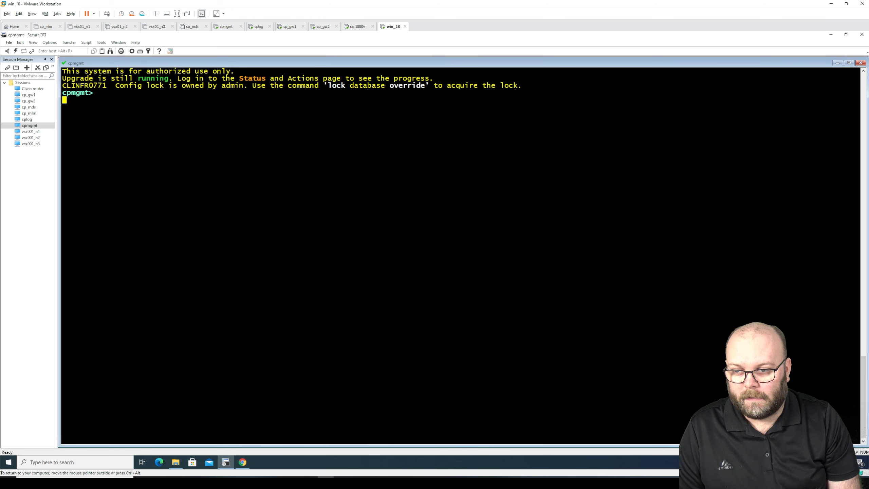
key("Return")
type("expert")
key("Return")
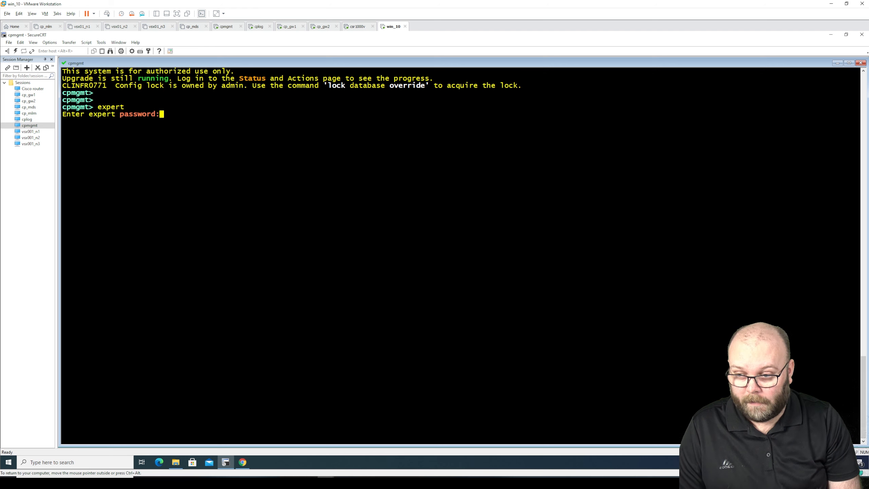
key("Return")
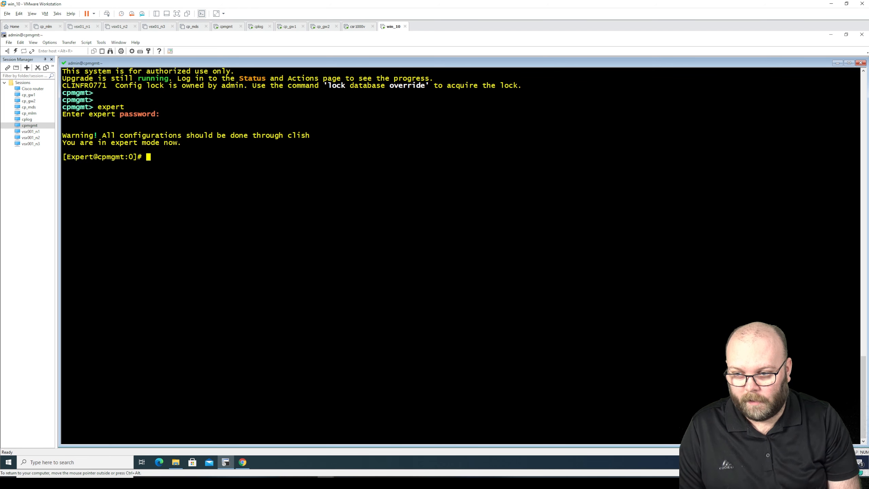
key("Return")
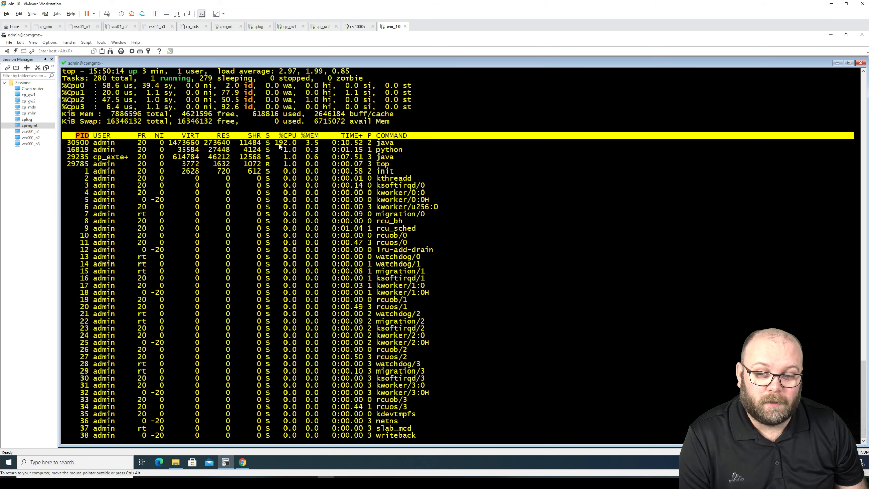
Mark java's CPU usage in cpmgmt's top output, then return to the Gaia Portal upgrade report
left_click_drag(275, 142, 293, 144)
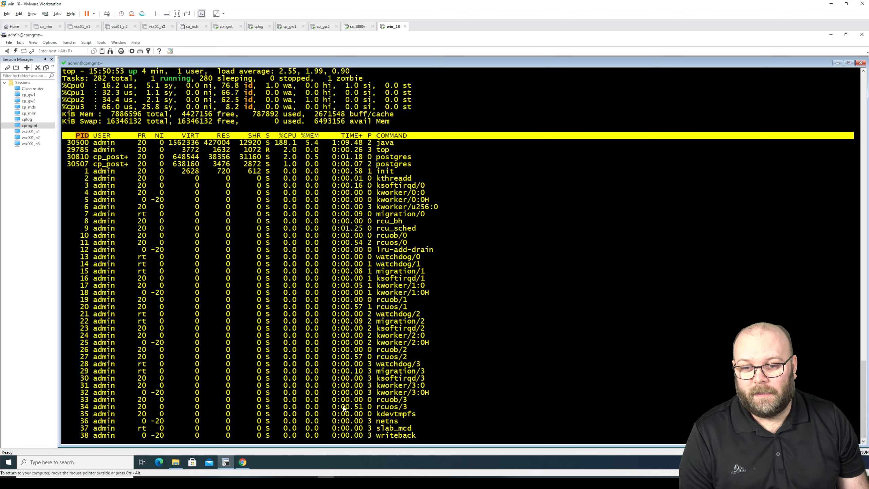
left_click(243, 462)
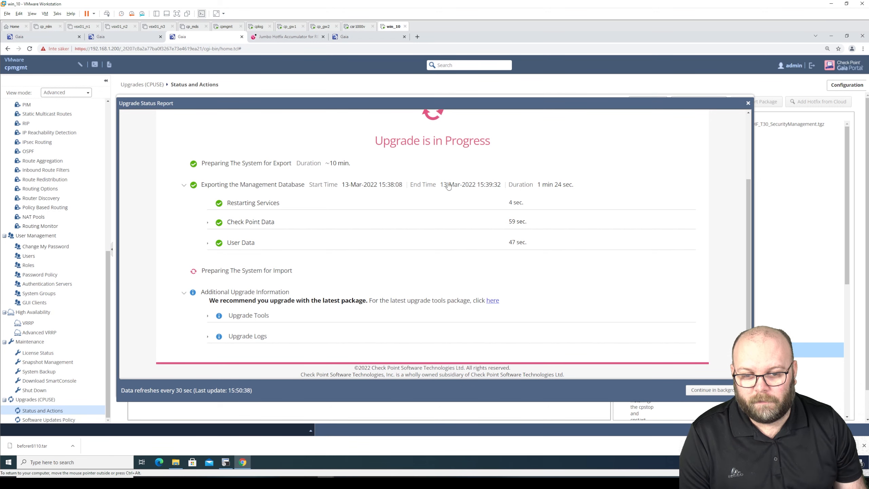
Move the Upgrade Status Report aside and send the R81.10 upgrade to the background at 31% database import
scroll(444, 187, "up", 3)
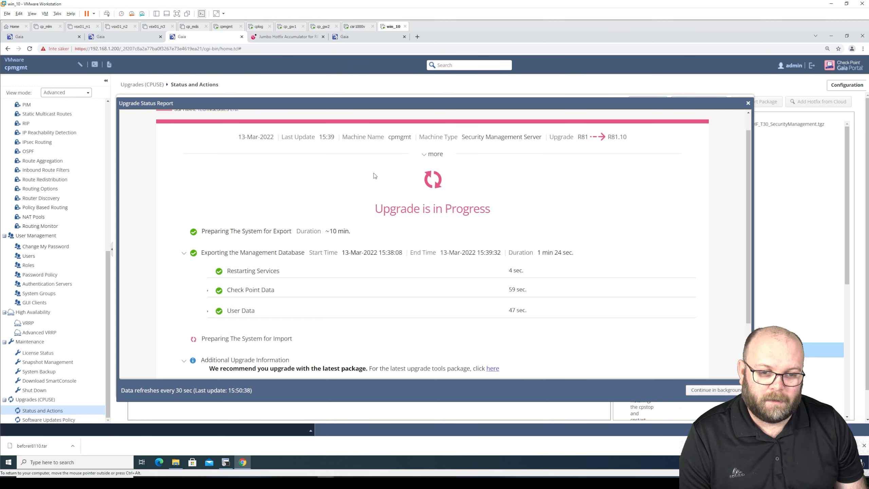
scroll(377, 201, "down", 2)
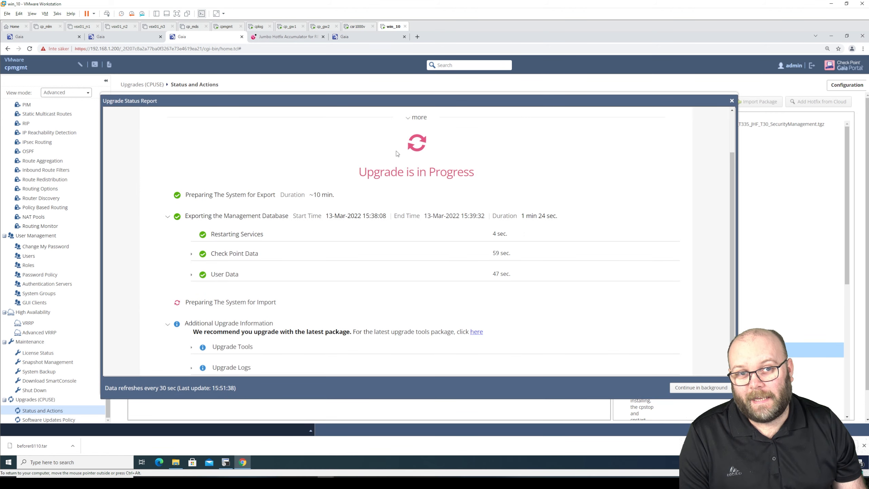
left_click_drag(548, 98, 505, 255)
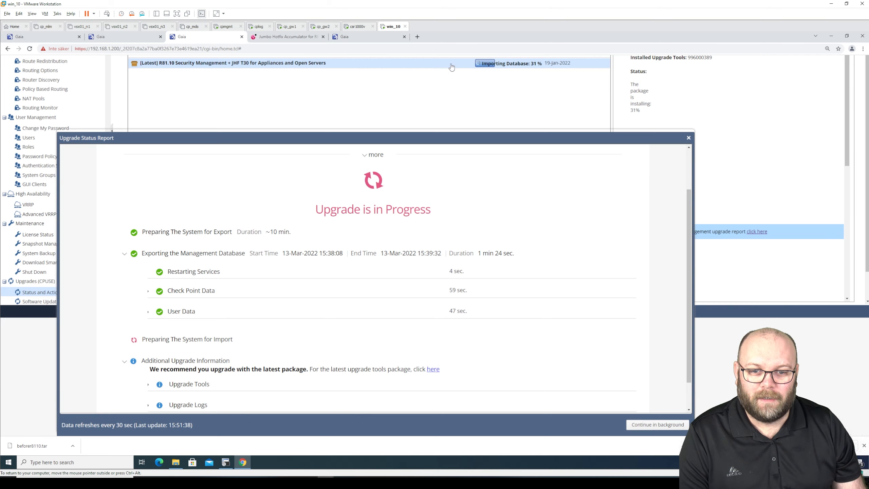
scroll(459, 70, "up", 1)
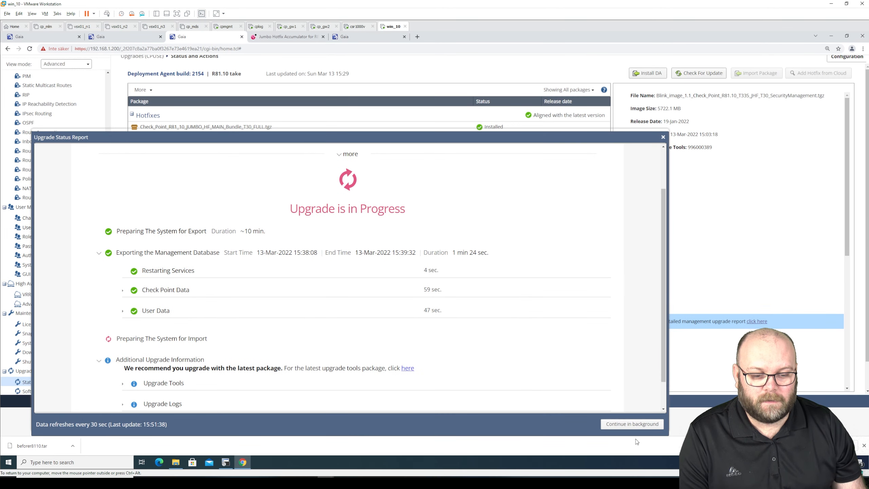
left_click(637, 423)
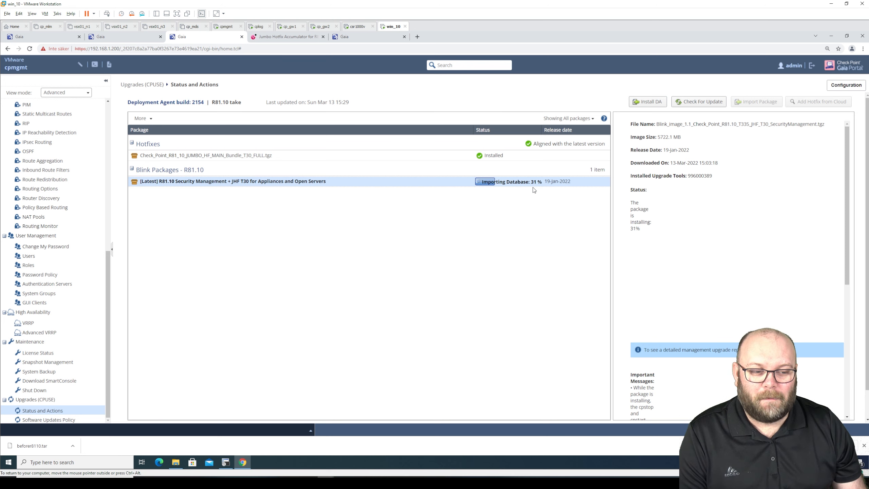
Open the detailed cpmgmt management upgrade report showing the database import completed successfully
scroll(851, 205, "down", 1)
scroll(851, 206, "down", 5)
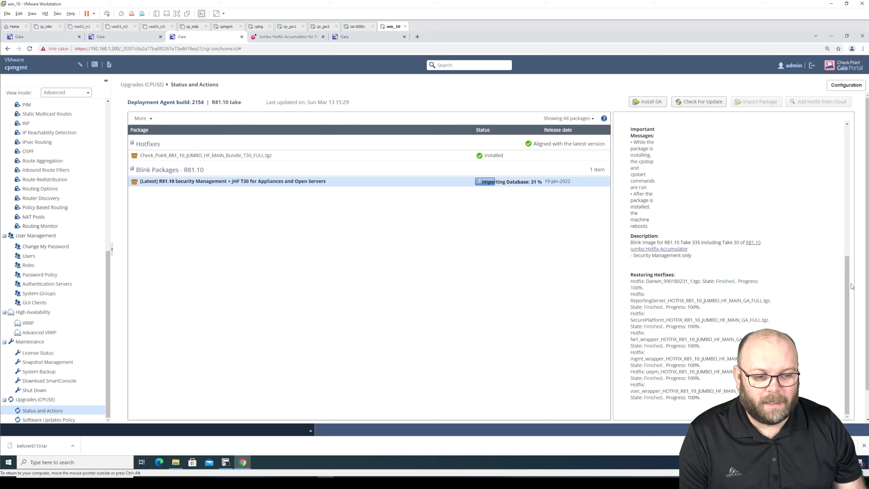
scroll(851, 240, "up", 4)
scroll(850, 234, "up", 4)
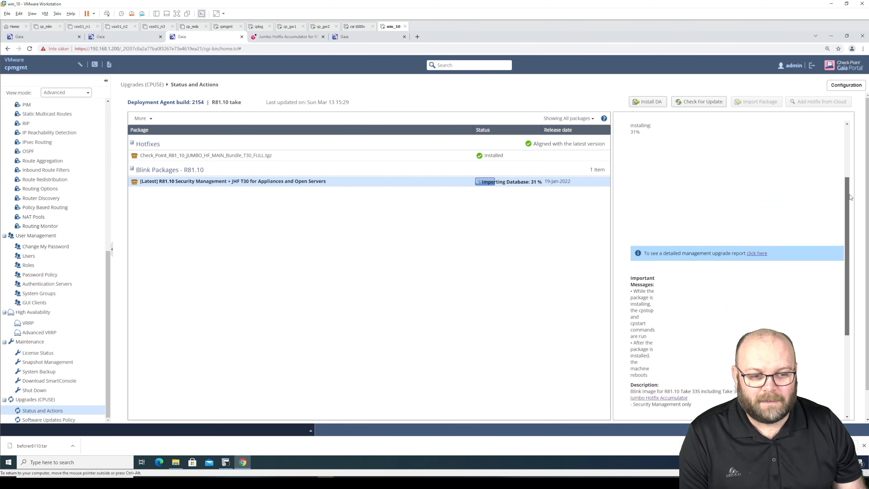
scroll(776, 325, "down", 1)
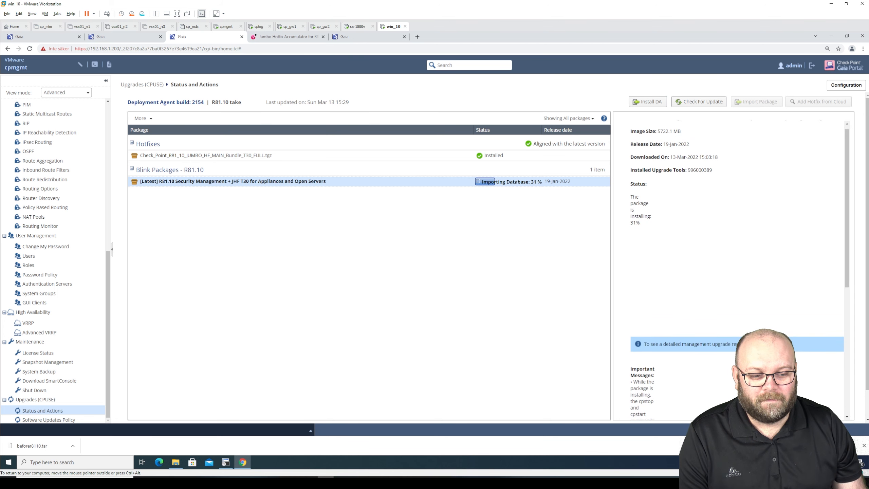
left_click(757, 316)
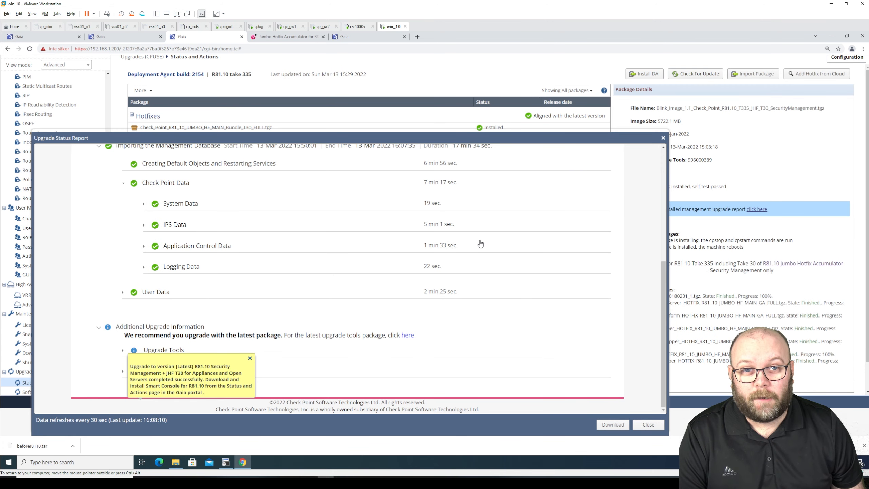
Download upgrade_report.htm and expand its User Data and Check Point Data import details
left_click(613, 424)
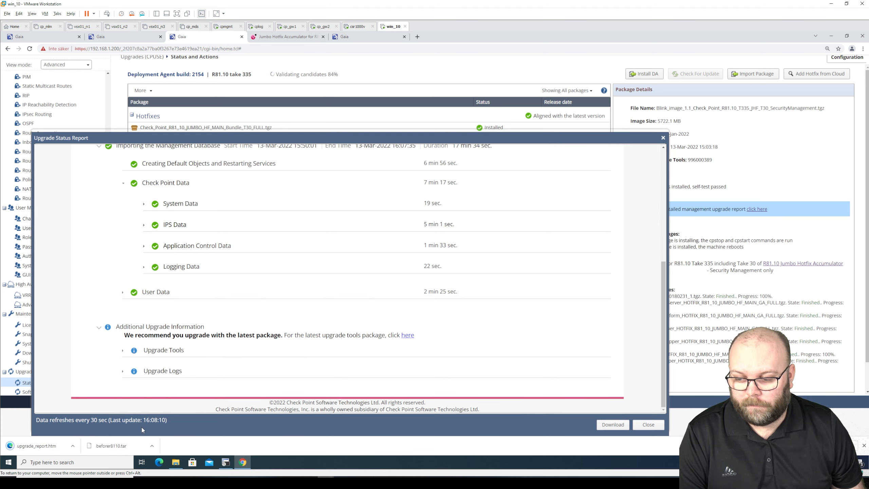
left_click(48, 445)
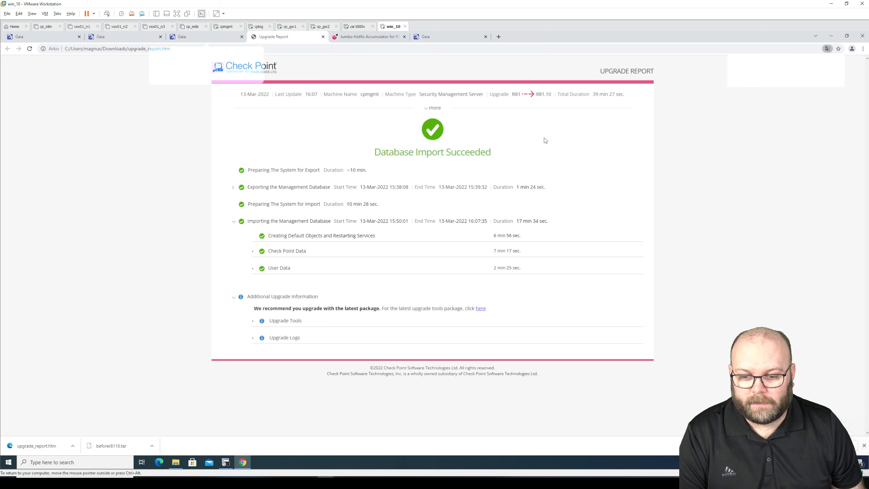
left_click(252, 269)
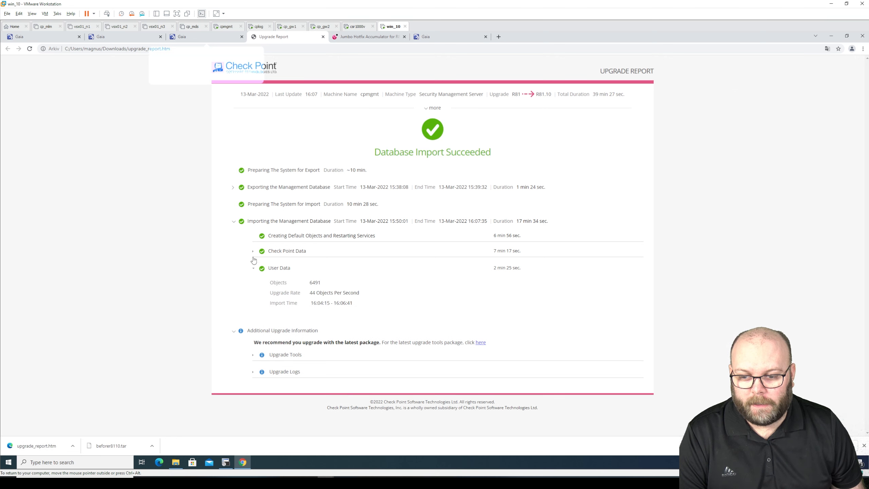
left_click(253, 251)
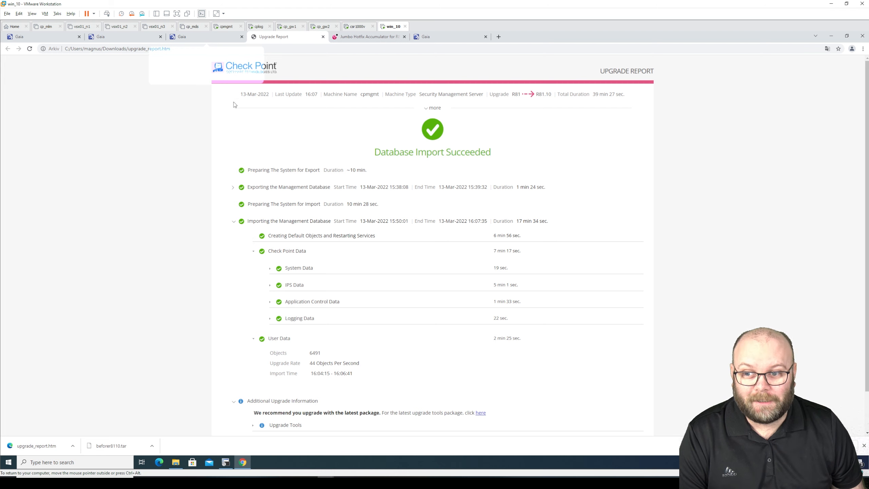
Close the saved report and the status dialog, and dismiss Chrome's tab-grouping tip
left_click(322, 37)
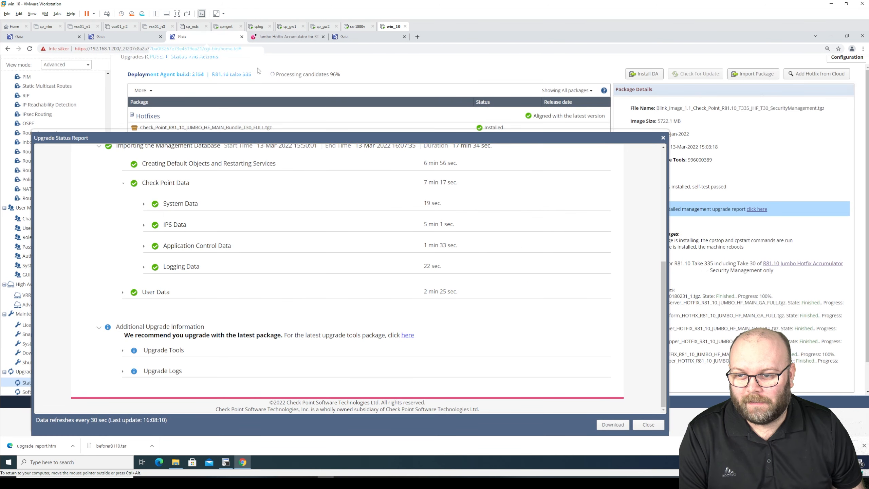
left_click(648, 423)
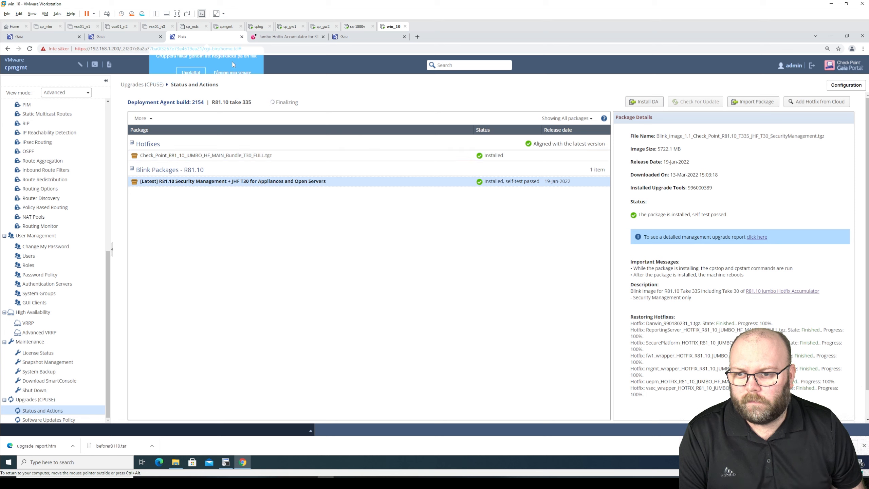
left_click(233, 71)
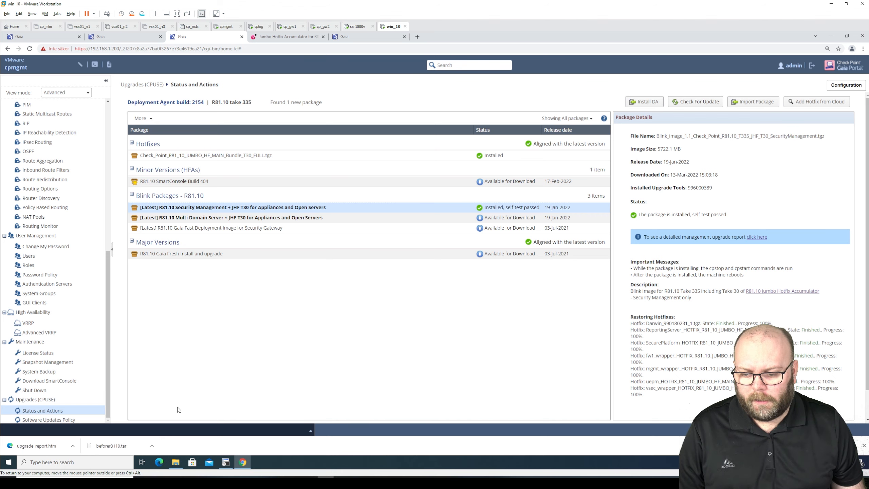
left_click(226, 462)
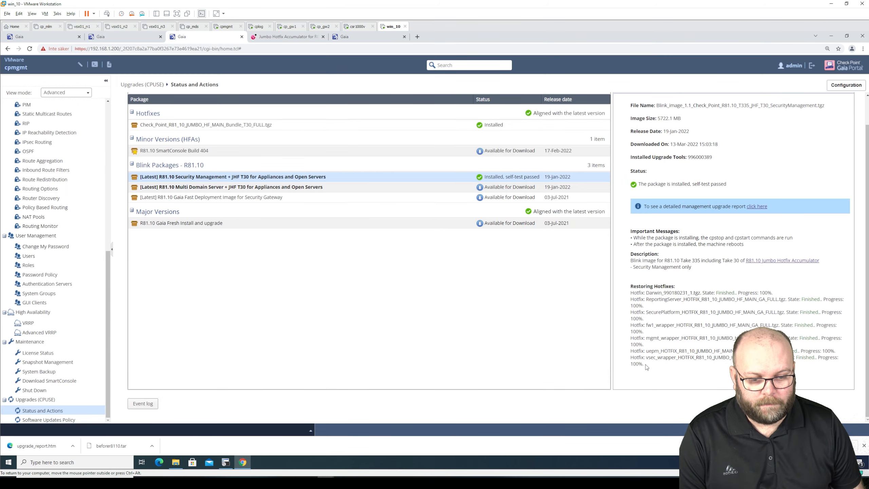
left_click_drag(645, 365, 633, 293)
left_click(669, 311)
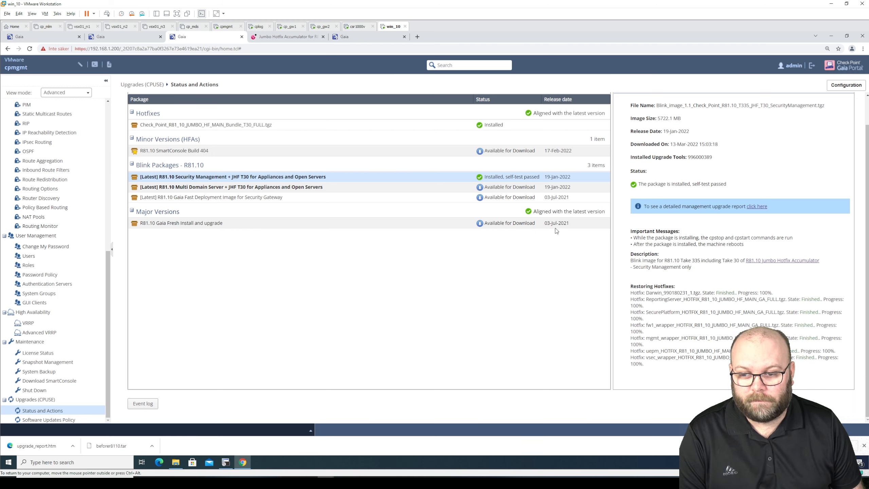
Minimize Chrome, briefly launch SmartConsole R81, and browse its Start menu folder before returning to the desktop
left_click(831, 37)
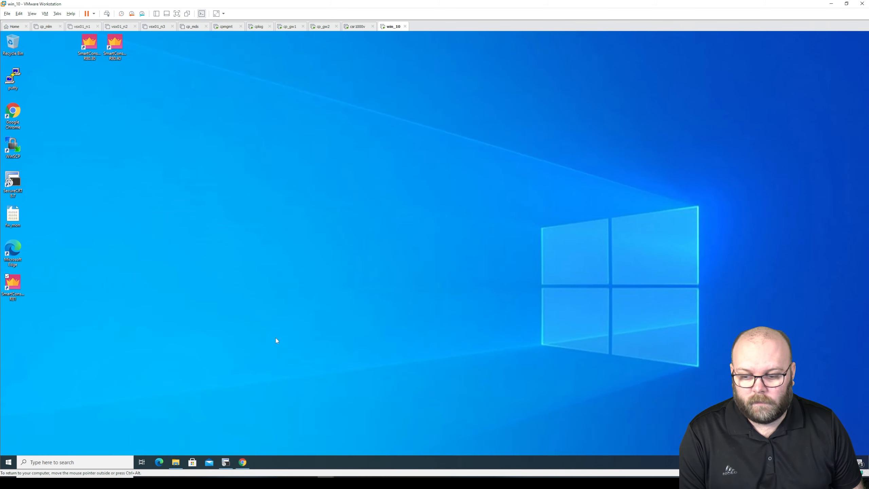
double_click(13, 285)
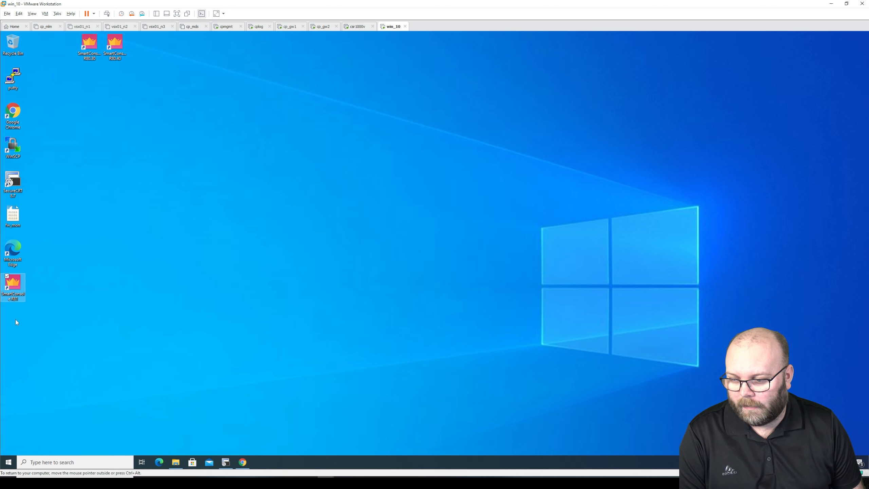
left_click(9, 462)
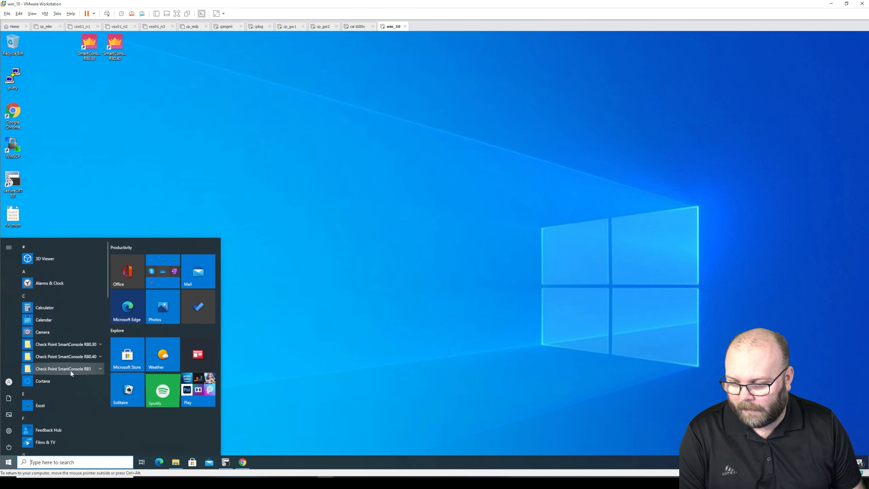
left_click(100, 369)
left_click(100, 369)
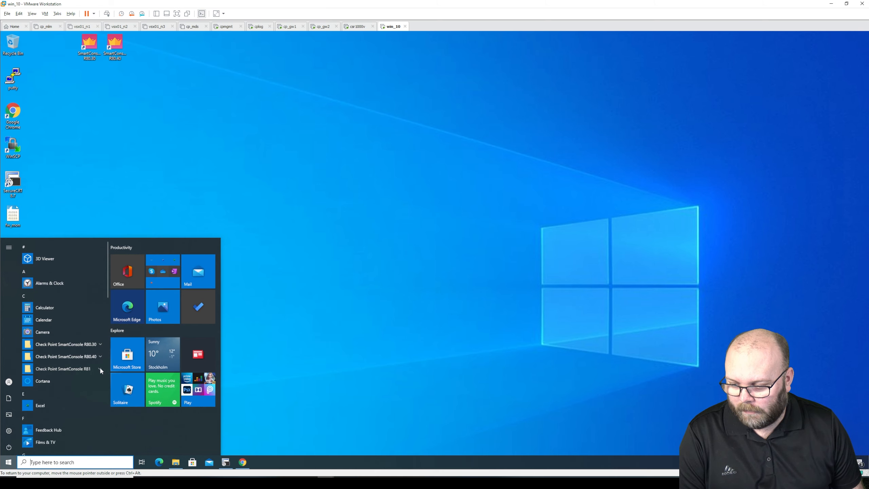
left_click(396, 330)
Download the R81.10 SmartConsole Build 404 EXE installer and return to the Windows 10 VM
mouse_move(242, 462)
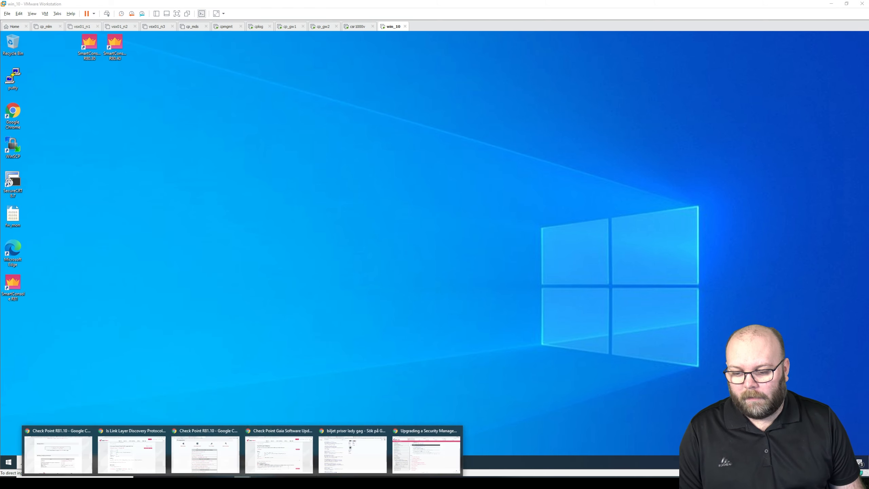
left_click(430, 451)
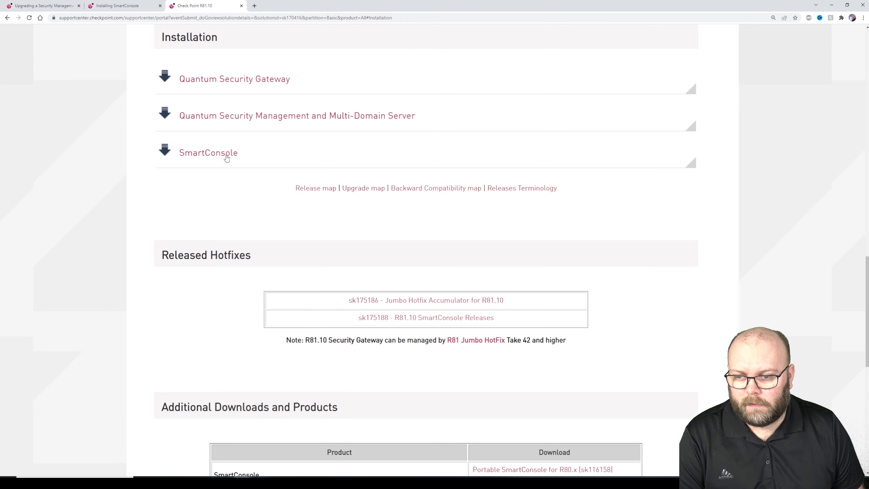
left_click(226, 158)
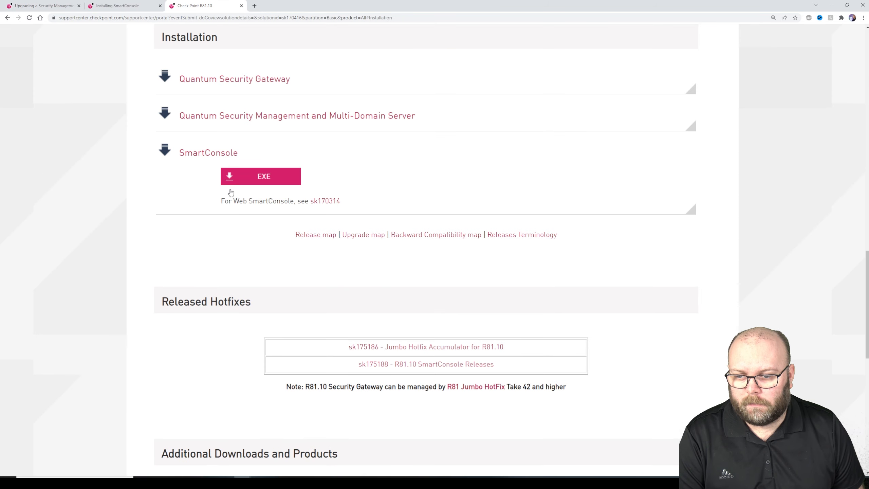
left_click(261, 178)
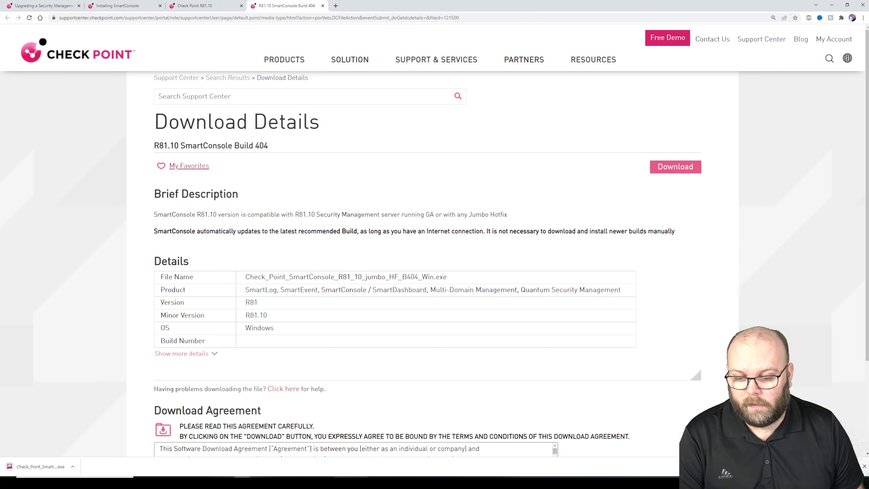
left_click(326, 483)
left_click(837, 446)
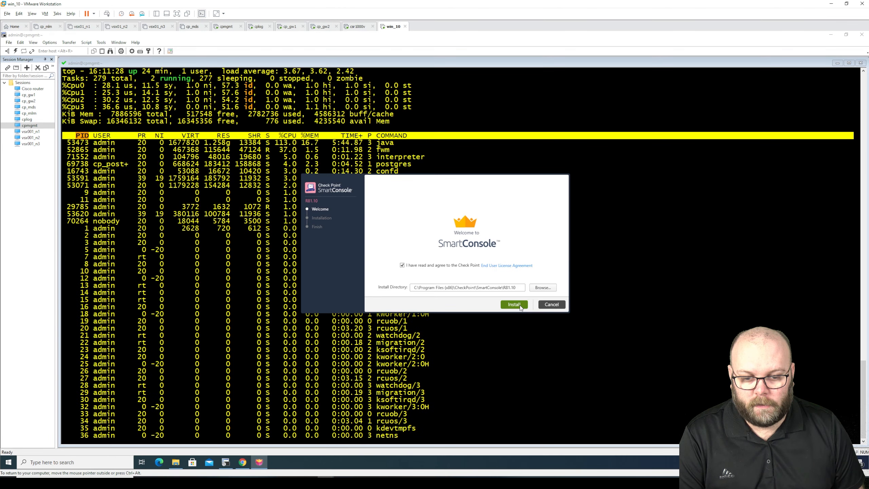
Install SmartConsole R81.10 and bring up its login window
left_click(519, 306)
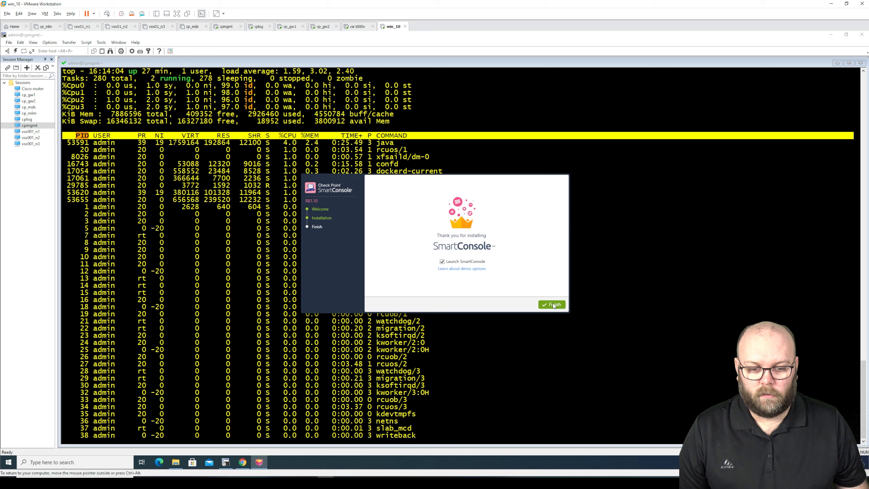
left_click(552, 303)
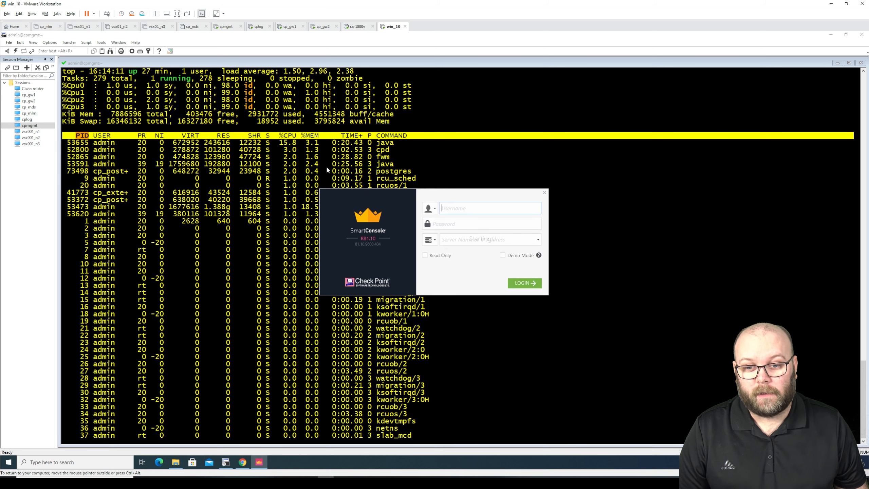
left_click_drag(421, 194, 416, 255)
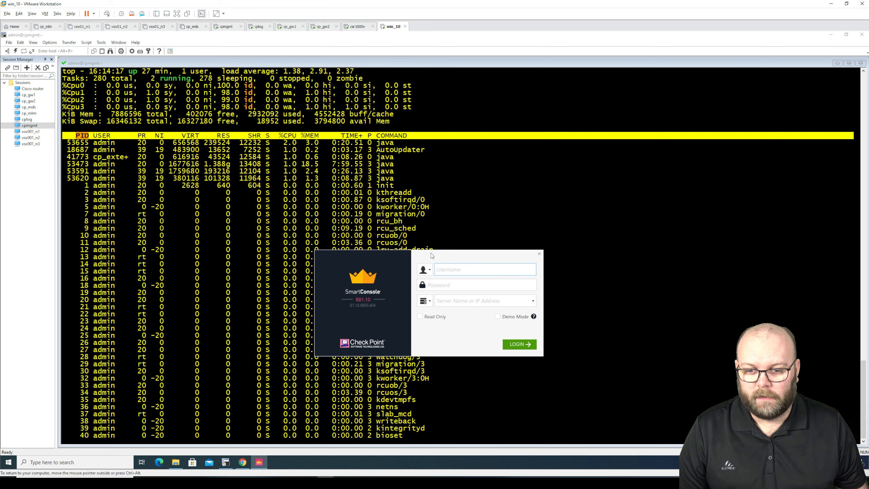
Enter the administrator username and password, and begin typing the management server address
type("admin")
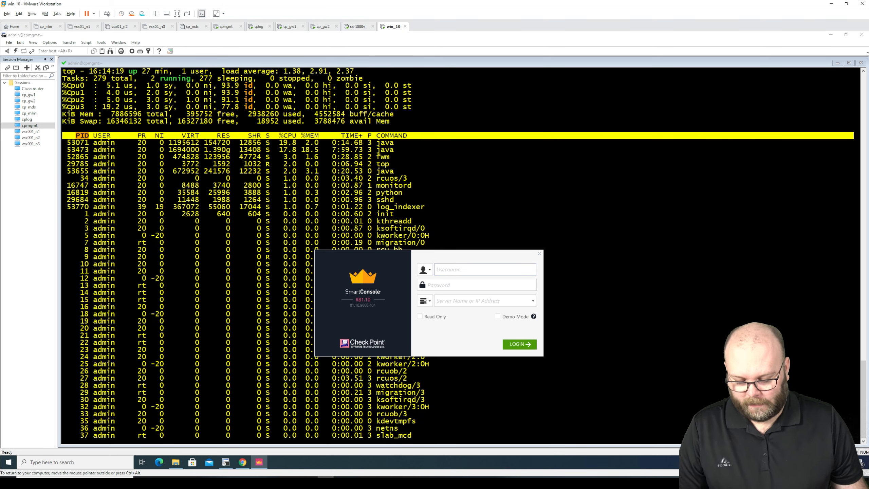
key("Tab")
type("••••••••")
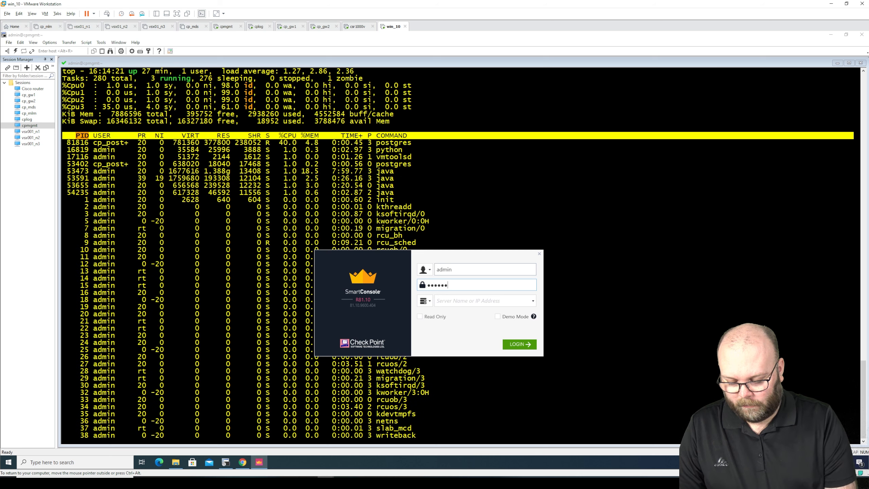
key("Tab")
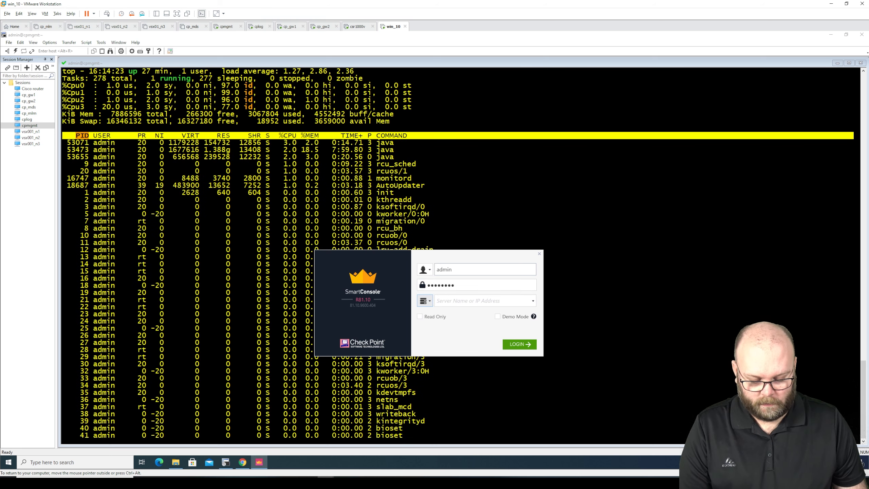
key("Tab")
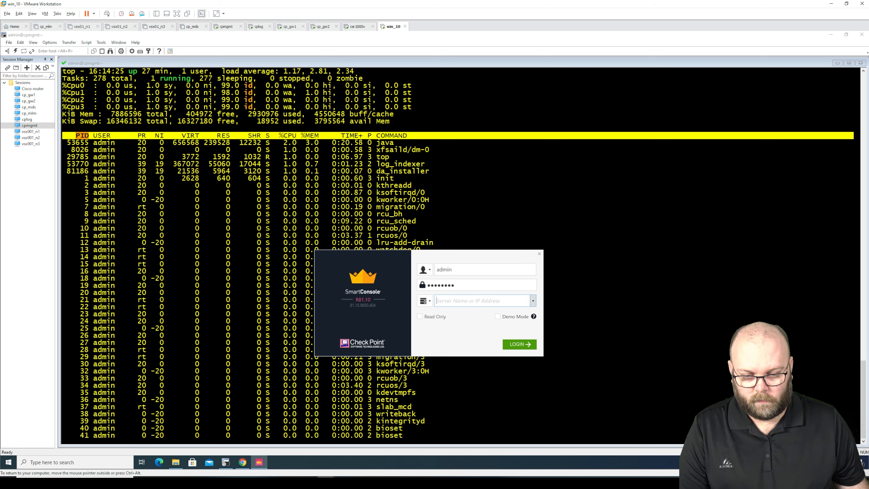
type("192.168.20")
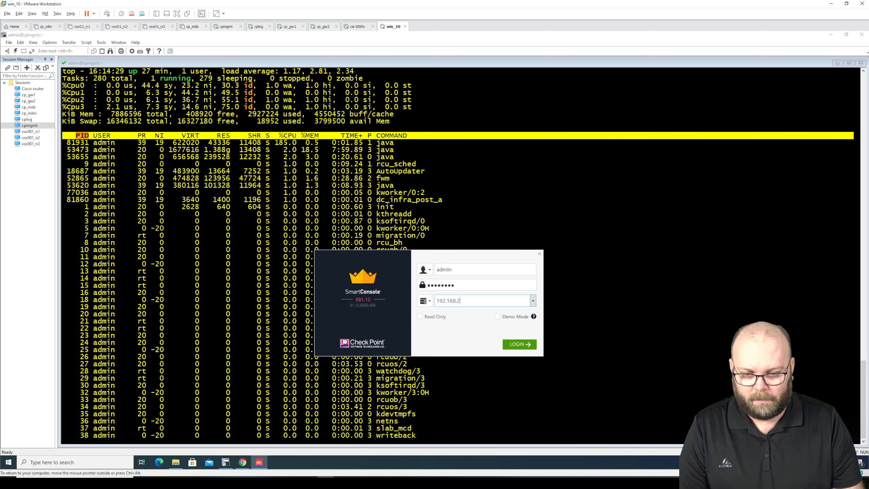
key("BackSpace")
key("BackSpace")
Complete the server address, then check the cpmgmt session's SSH2 hostname in SecureCRT properties
type("1.200")
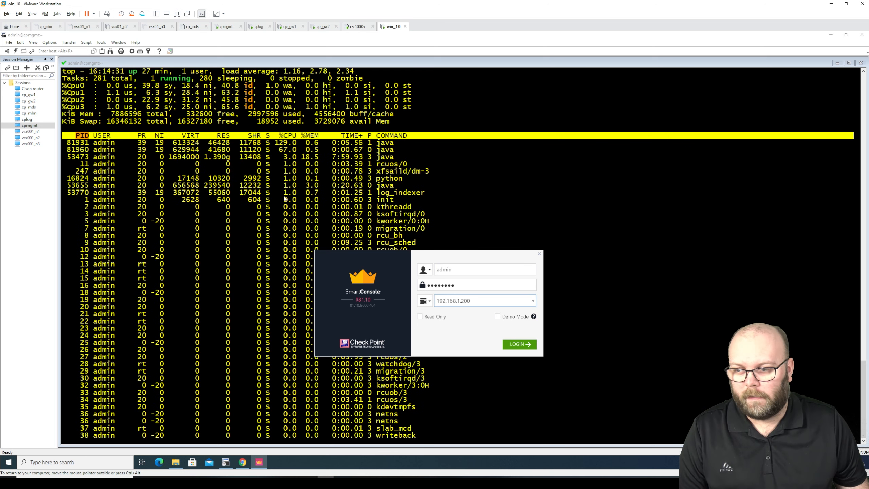
right_click(43, 127)
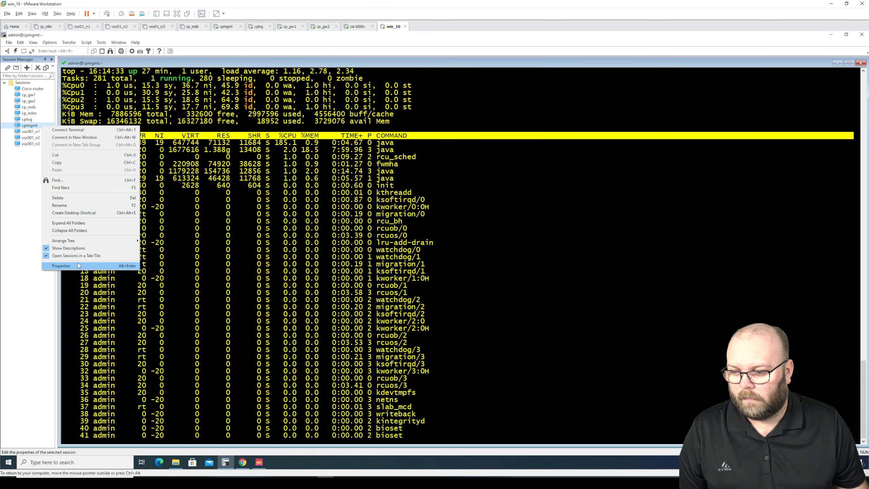
left_click(61, 266)
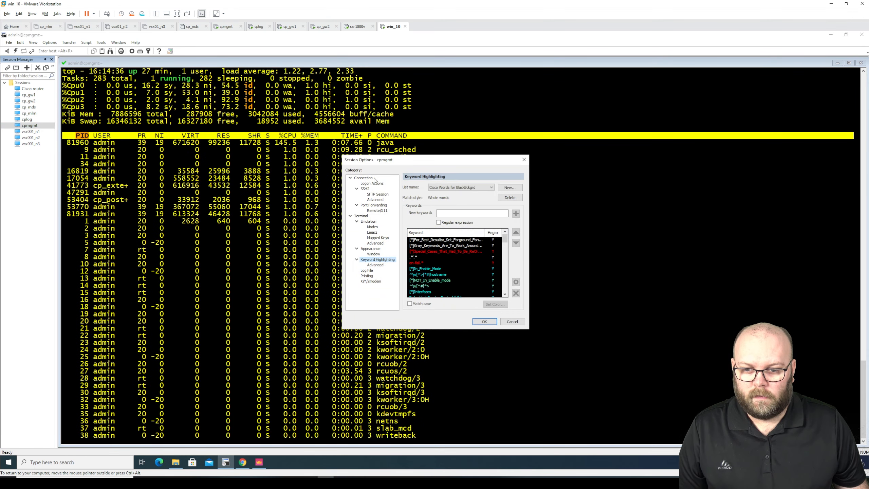
left_click(364, 178)
left_click(364, 189)
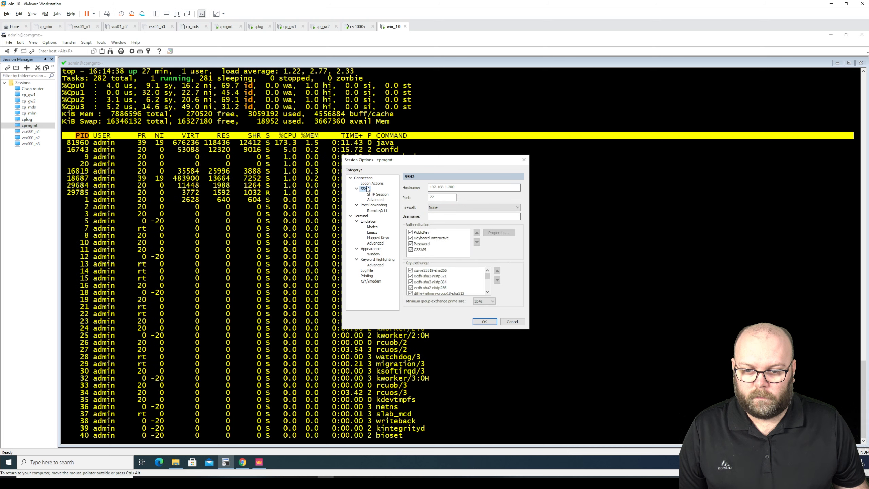
Close the session properties unchanged and log in to SmartConsole at 192.168.1.200
left_click(513, 322)
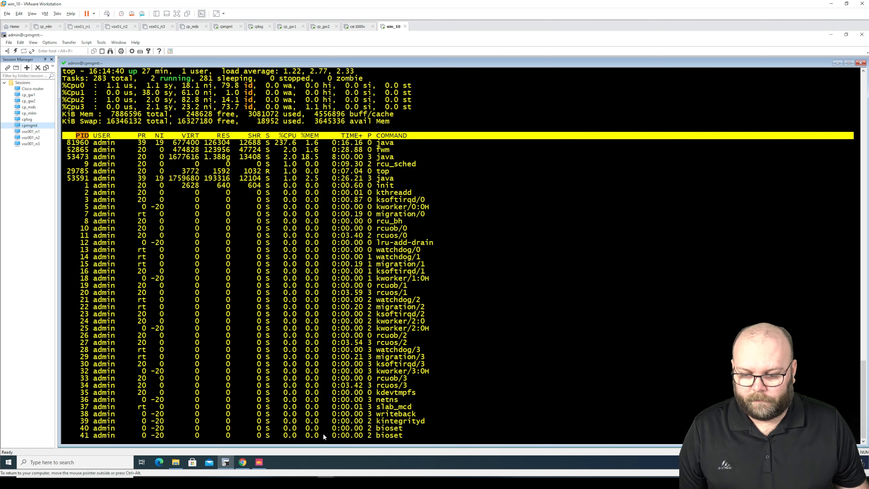
left_click(259, 463)
left_click(520, 342)
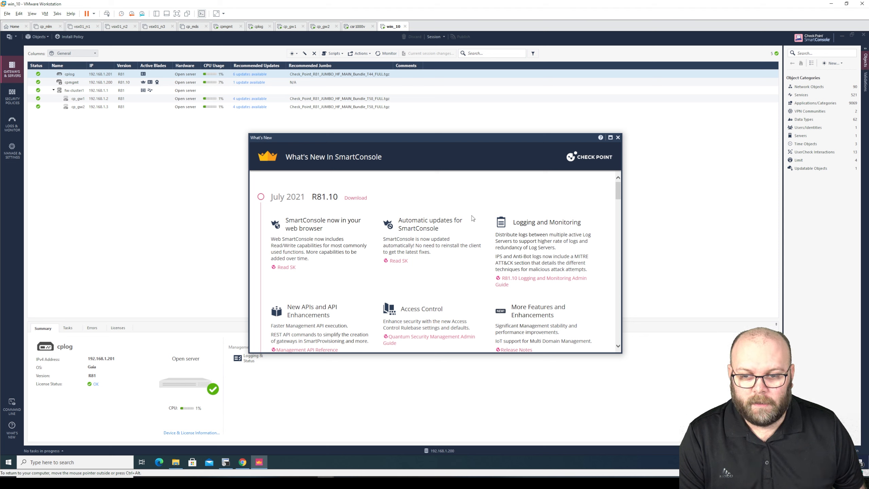
Dismiss the SmartConsole What's New release notes
scroll(475, 232, "down", 5)
scroll(475, 232, "up", 5)
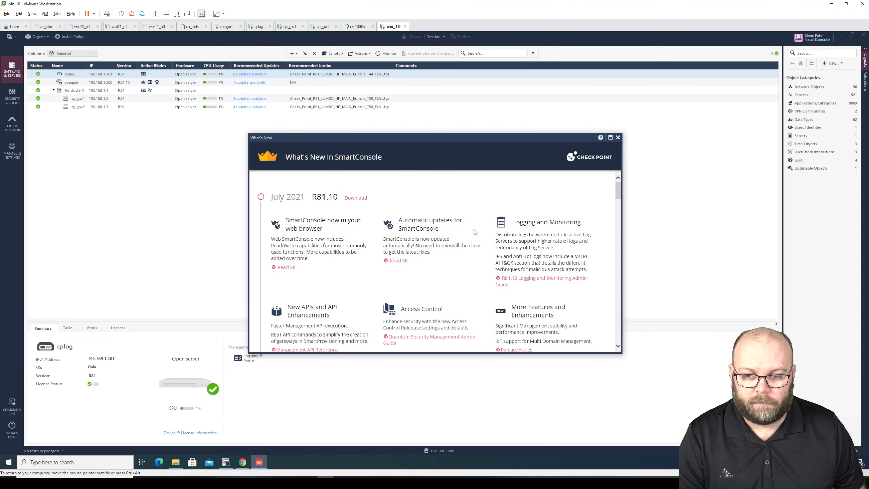
left_click(618, 138)
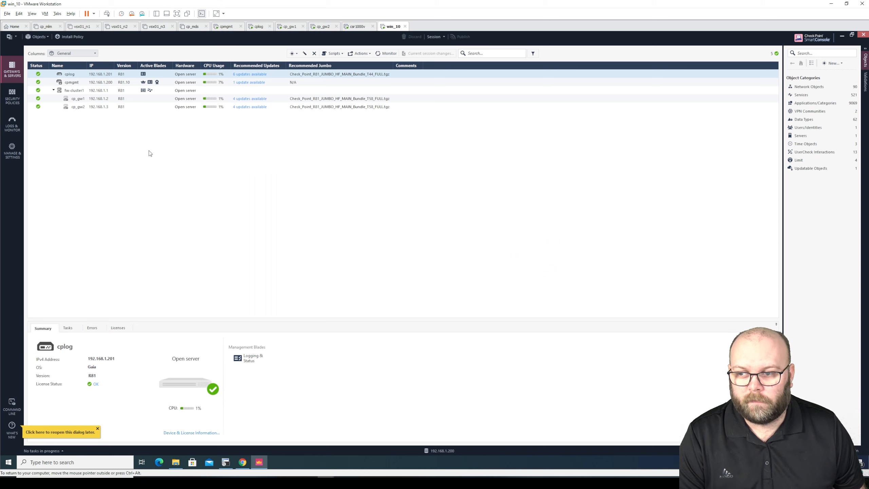
Inspect the newest cpmgmt log details in Logs & Monitor, then return to Gateways & Servers
left_click(15, 124)
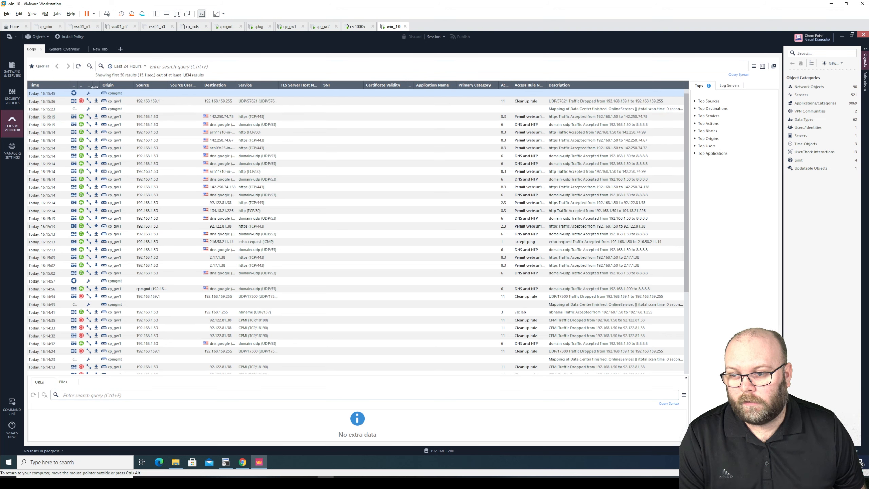
double_click(98, 94)
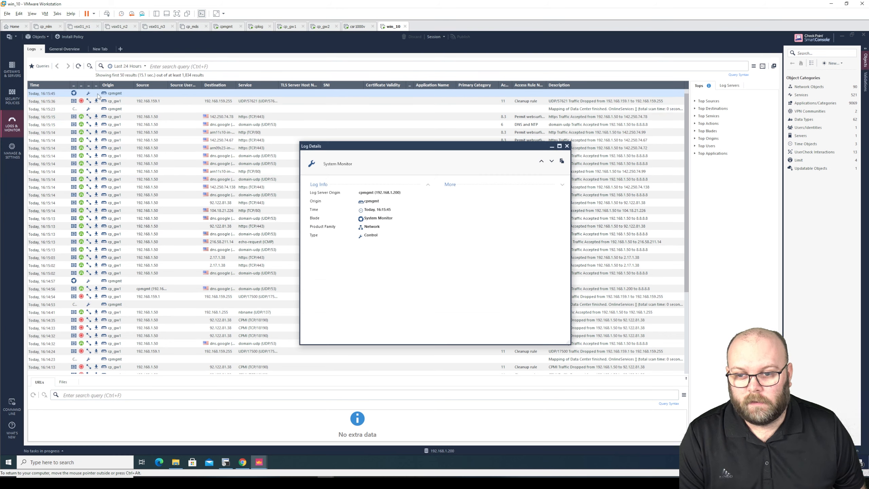
left_click(563, 185)
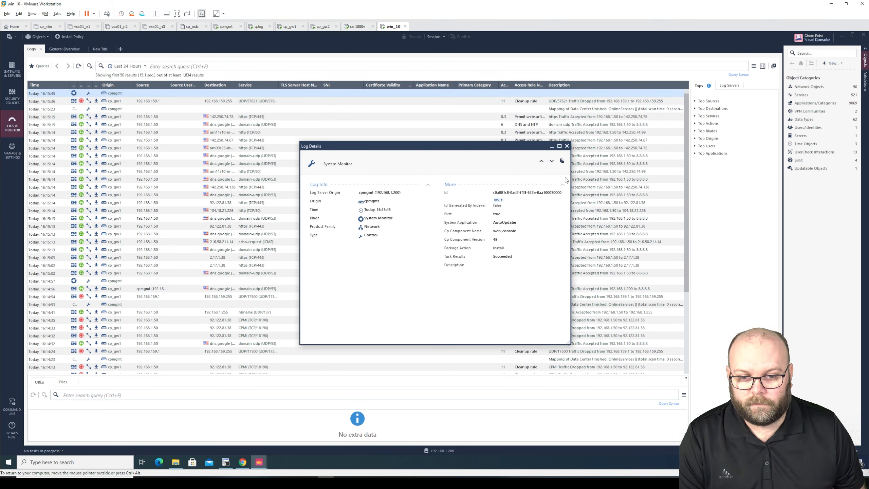
left_click(567, 146)
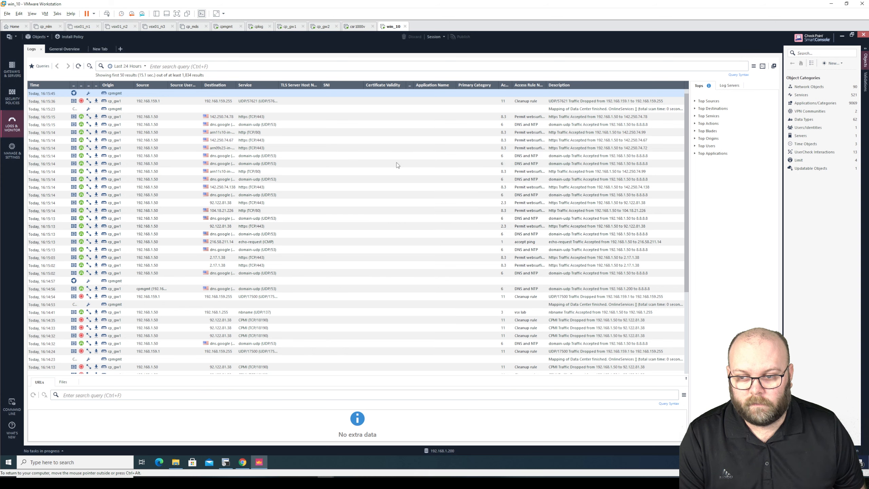
left_click(49, 150)
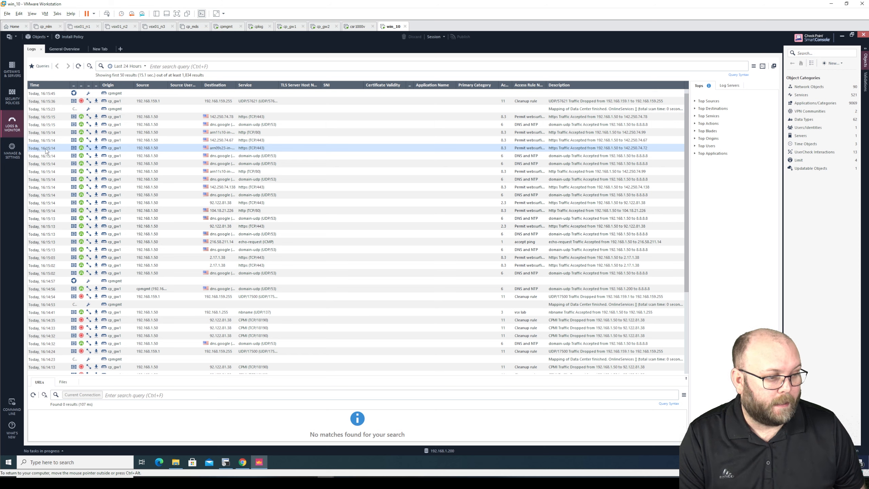
left_click(15, 72)
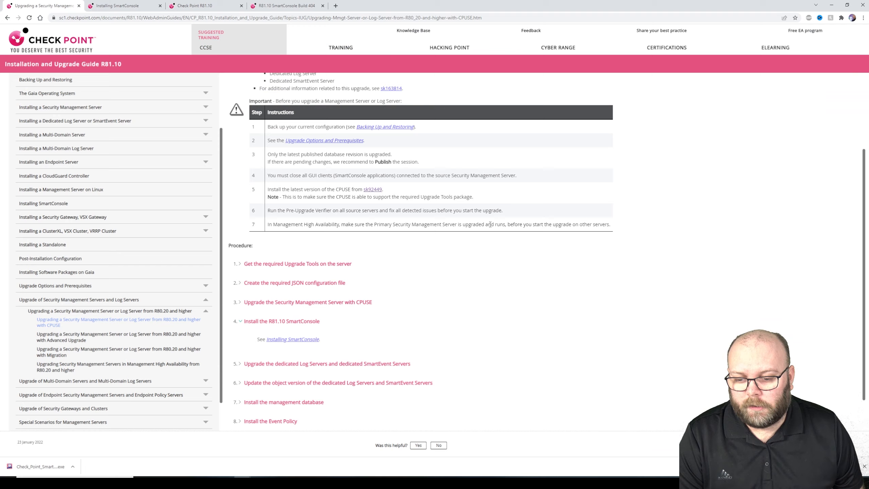
Expand step 5 on upgrading dedicated Log Servers and highlight its Important warning
scroll(317, 268, "down", 3)
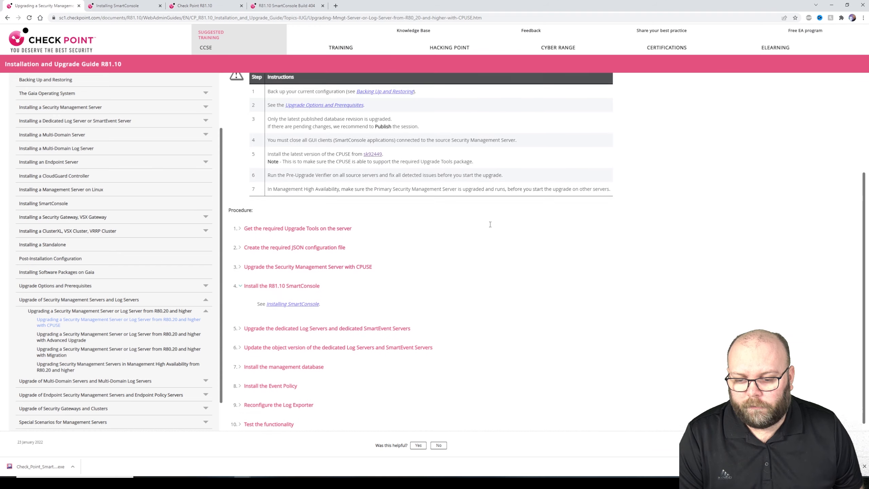
left_click(317, 296)
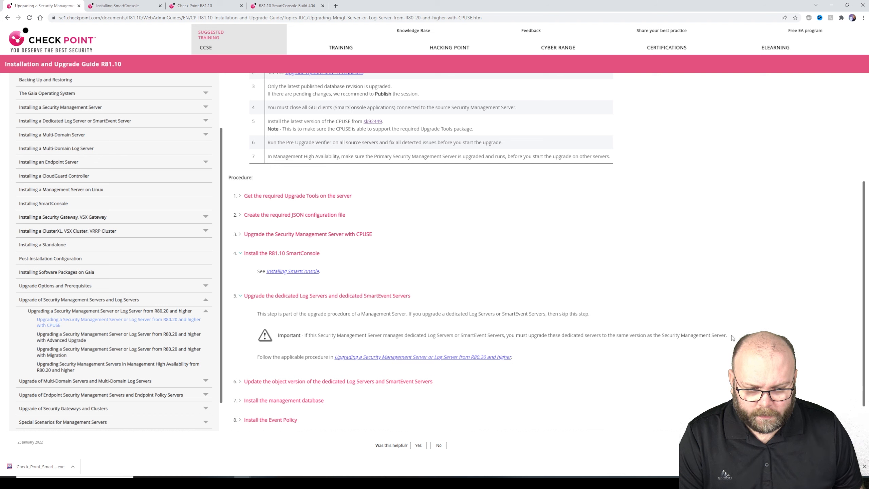
left_click_drag(732, 336, 278, 337)
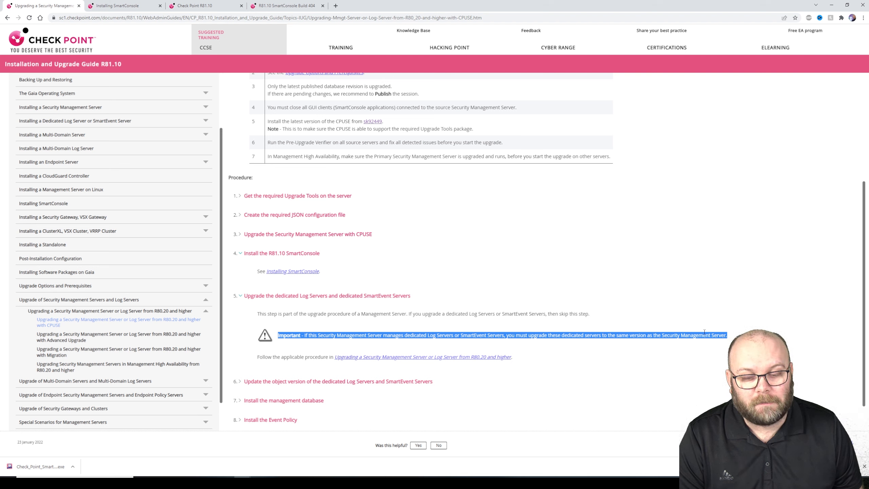
left_click(588, 328)
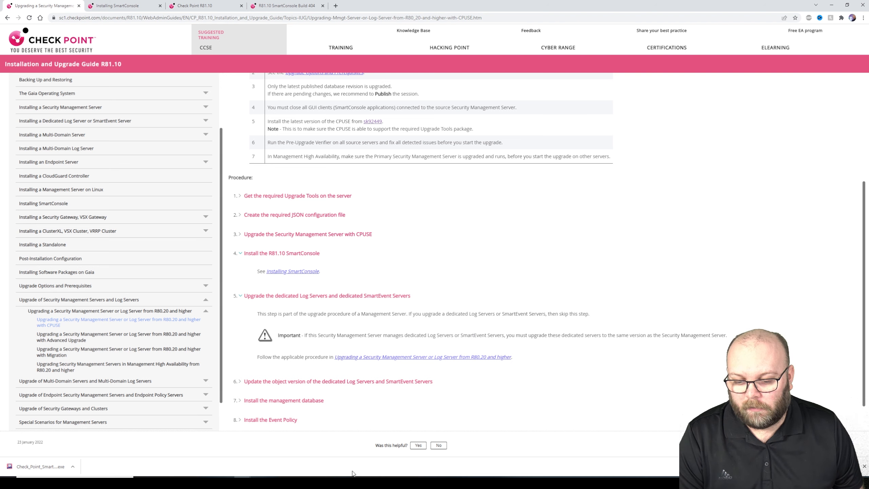
Log in to the cplog Gaia Portal and take over the configuration lock
mouse_move(378, 457)
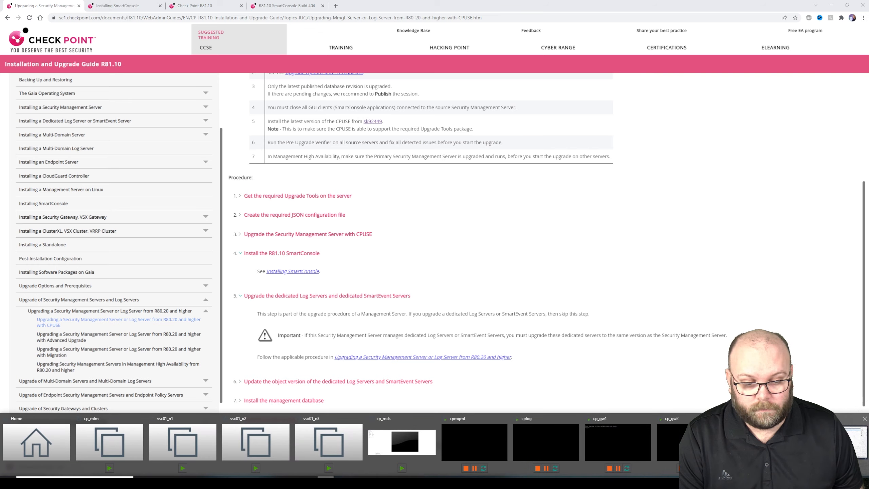
left_click(835, 442)
left_click(243, 462)
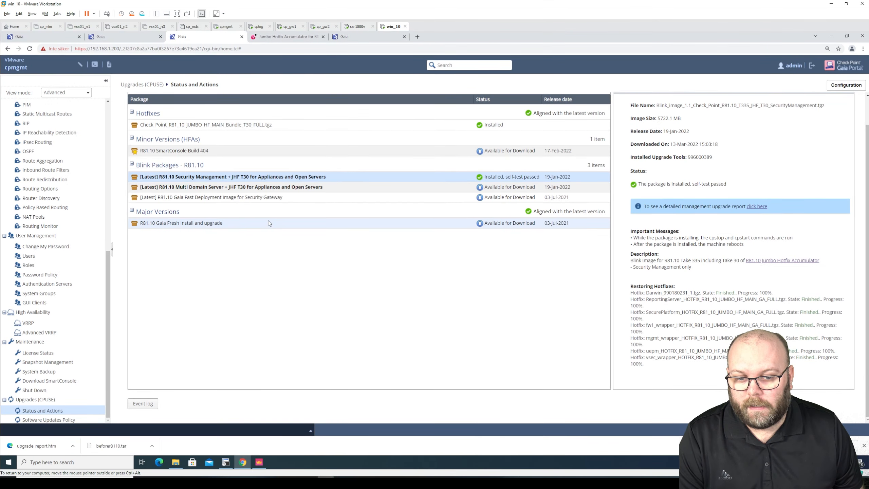
left_click(348, 38)
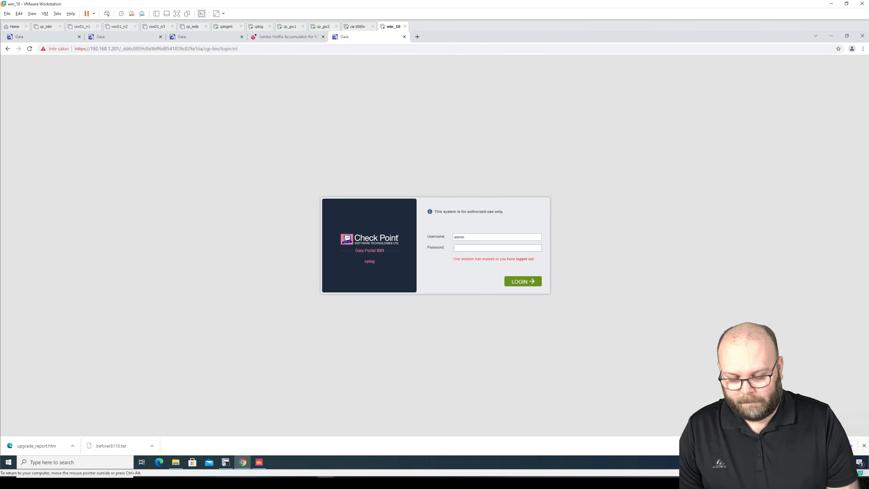
key("Return")
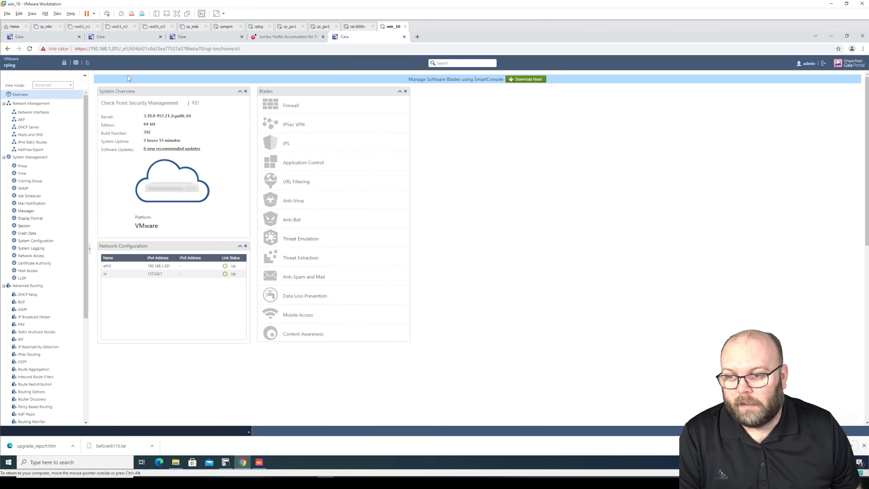
left_click(63, 63)
left_click(420, 259)
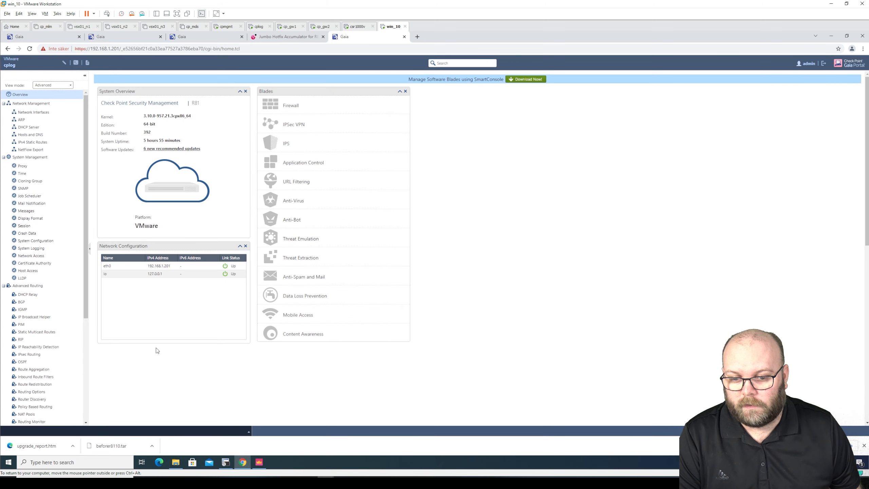
Start the upgrade with the R81.10 Gaia Fresh Install and upgrade package and confirm
scroll(82, 385, "down", 5)
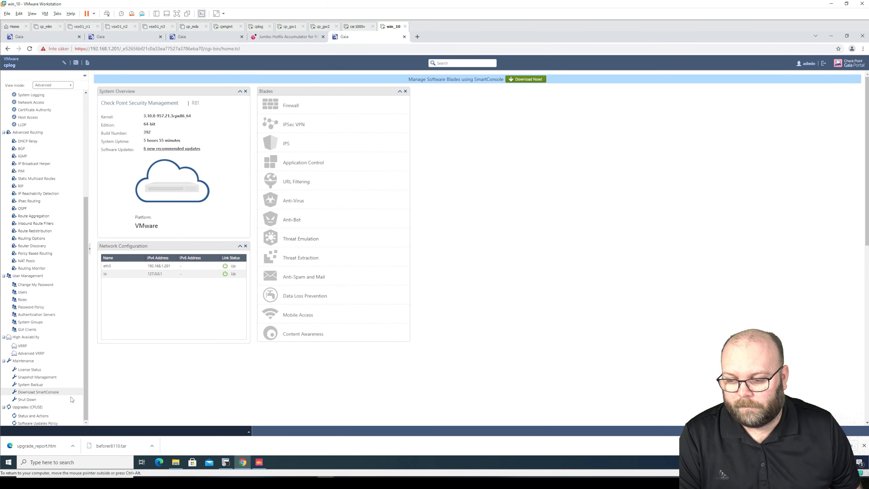
left_click(38, 415)
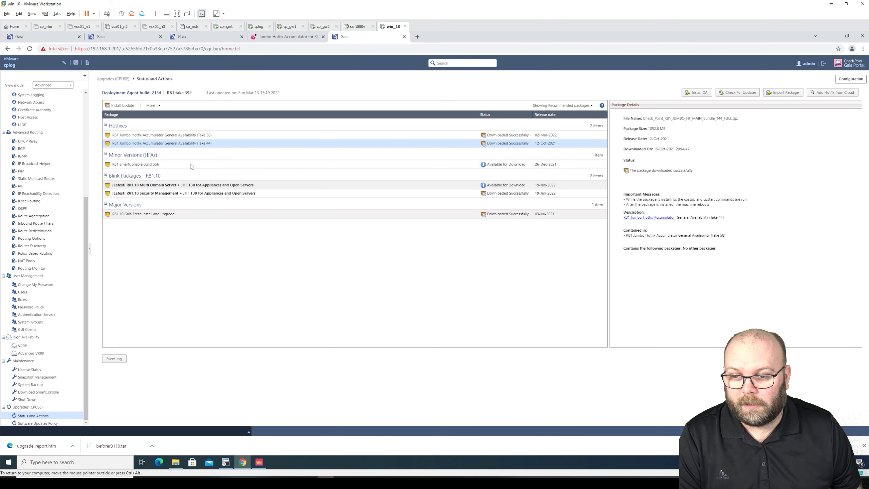
left_click(214, 215)
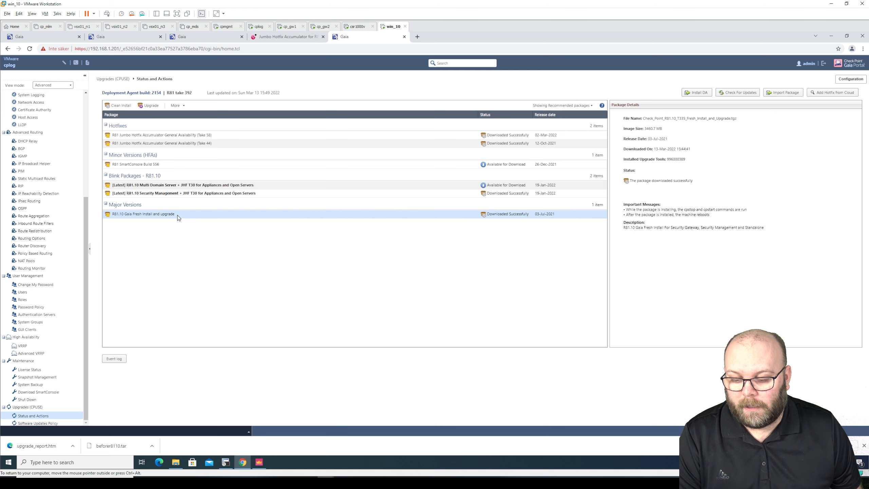
left_click(148, 106)
left_click(414, 259)
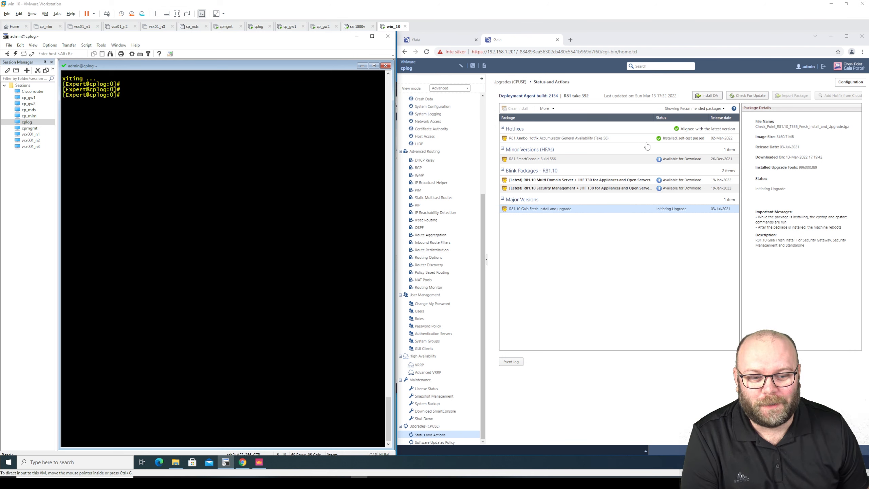
Open Gaia Snapshot Management and scroll SecureCRT back to the pvcreate/vgextend output for /dev/sdc1
left_click(584, 139)
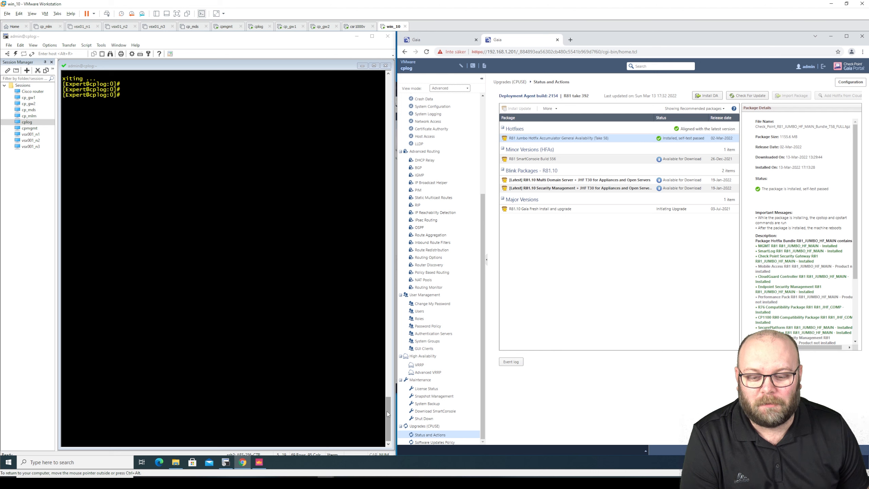
left_click(442, 397)
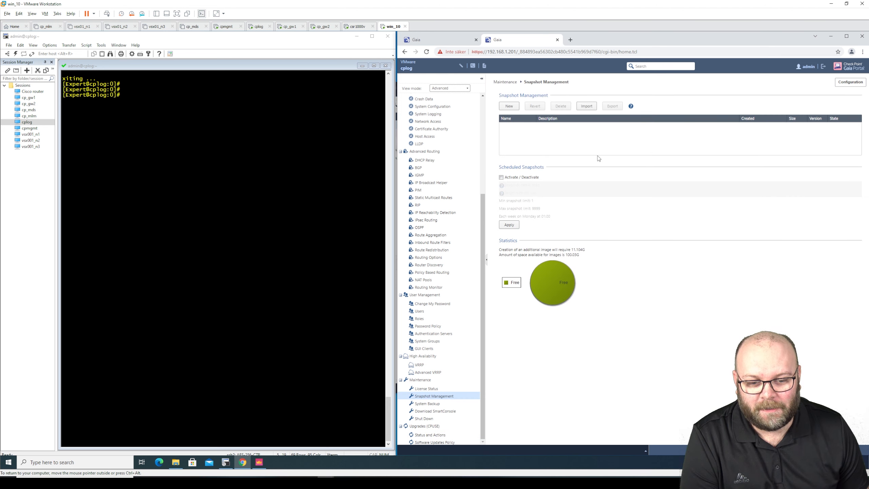
left_click_drag(387, 411, 392, 386)
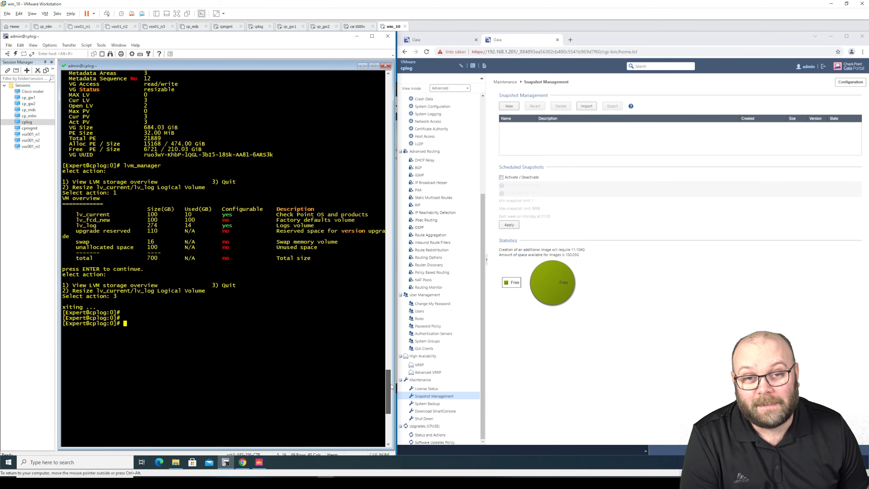
left_click_drag(392, 386, 398, 329)
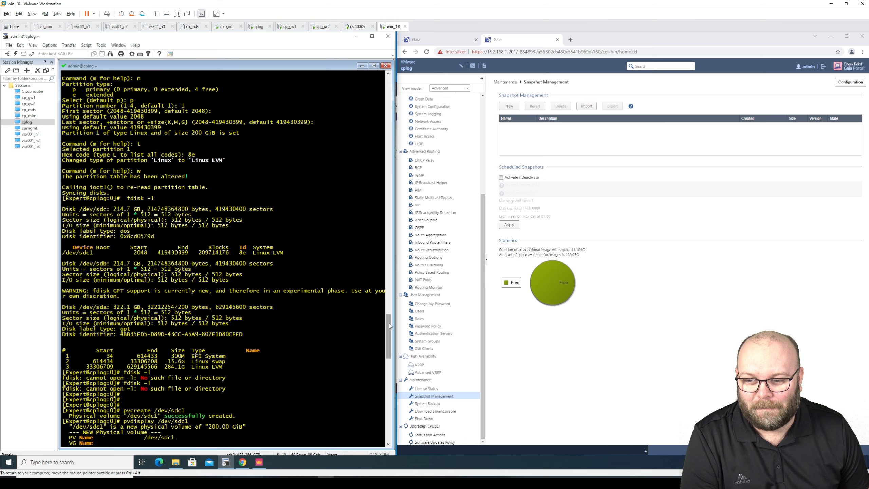
left_click_drag(389, 325, 389, 344)
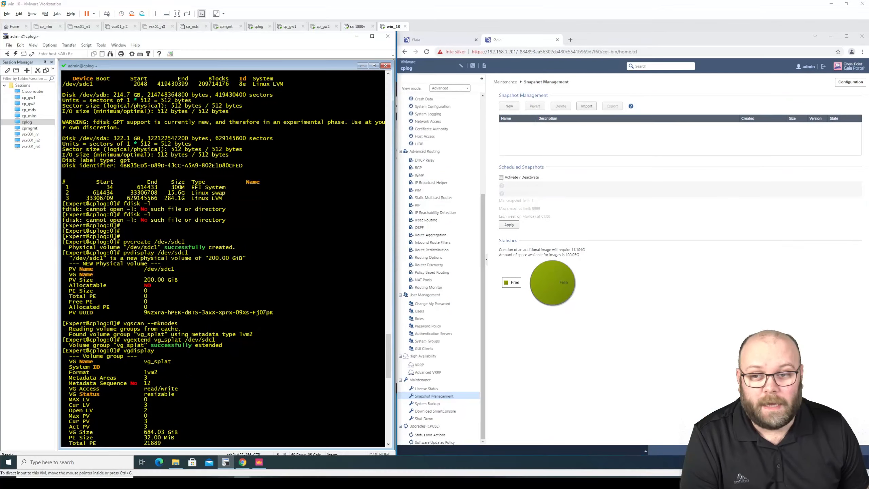
left_click_drag(868, 54, 281, 79)
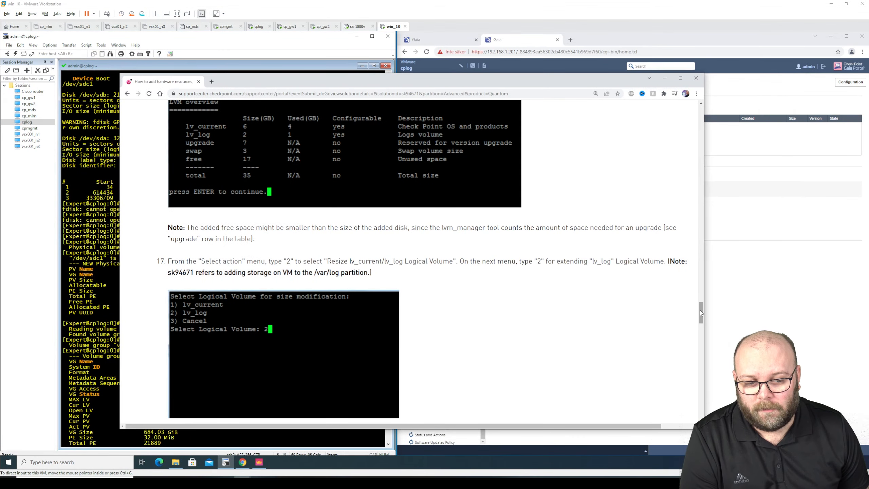
Read sk94671 through its step-14 lvm_manager instructions, then minimize the article window
left_click_drag(700, 310, 704, 103)
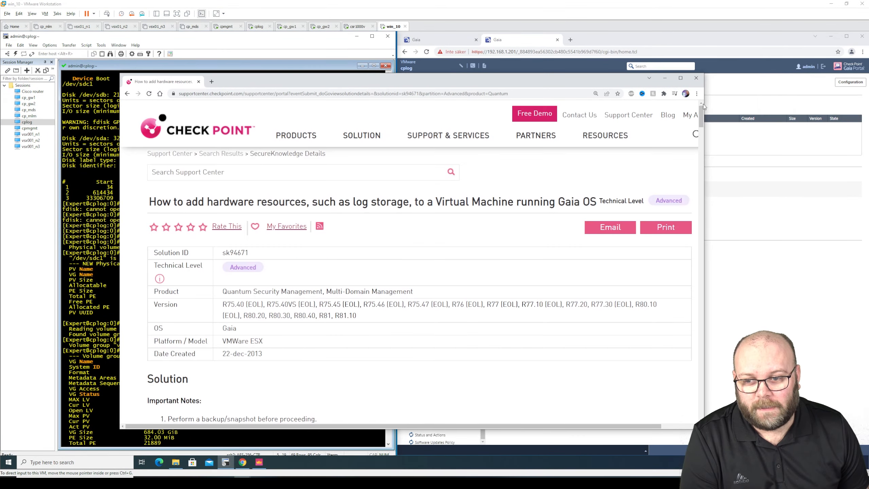
double_click(235, 252)
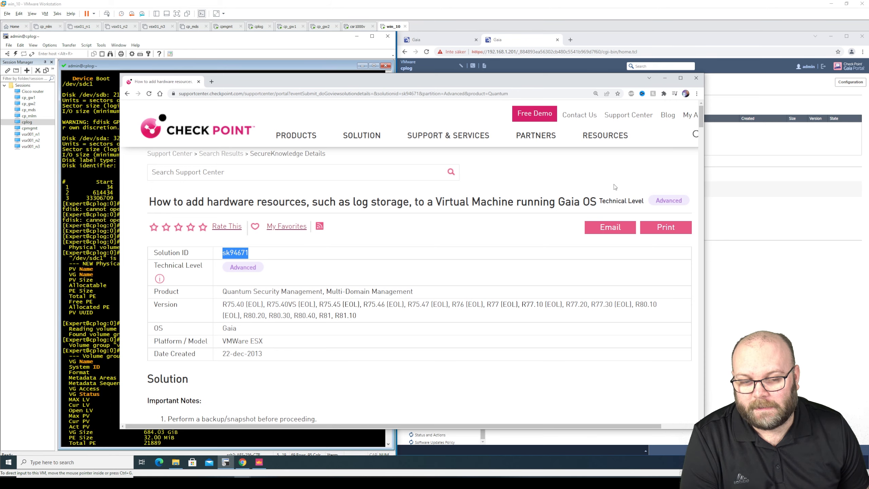
left_click_drag(701, 121, 710, 292)
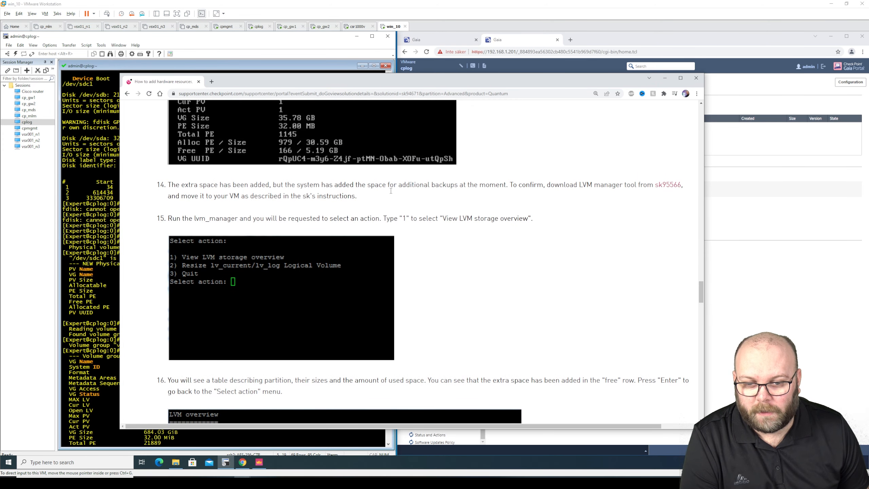
left_click_drag(364, 198, 168, 186)
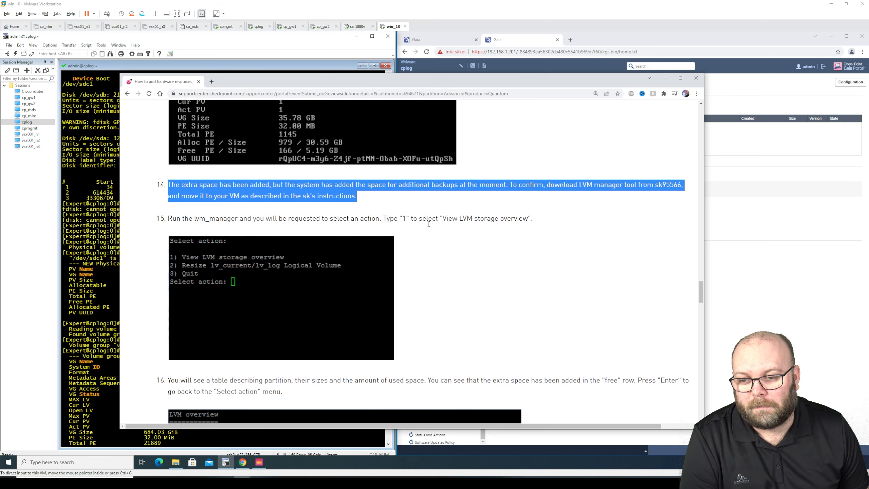
scroll(464, 219, "up", 1)
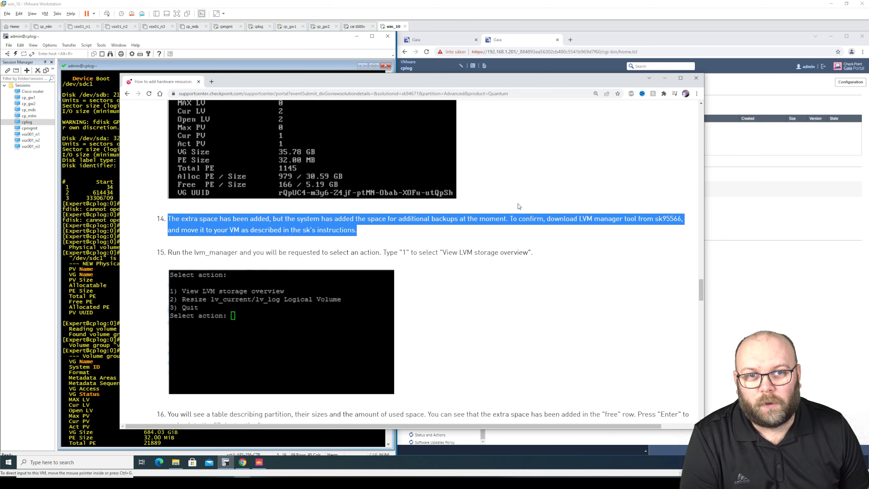
left_click(665, 78)
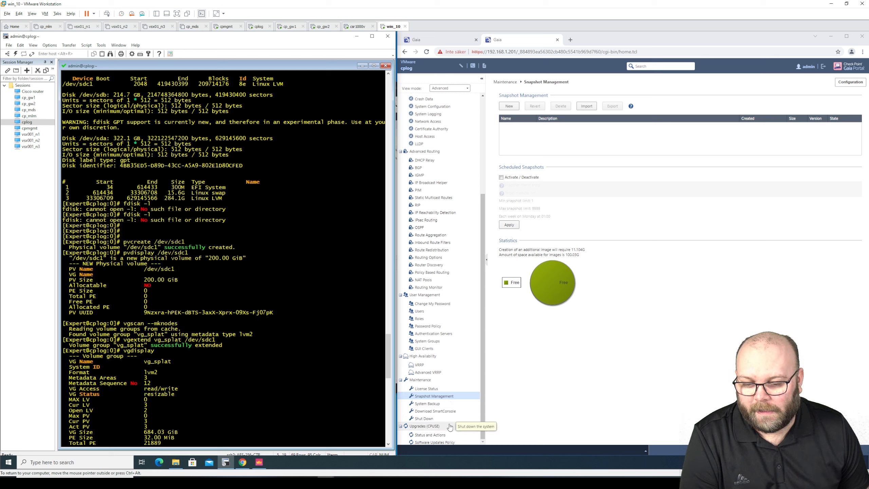
Monitor the R81.10 install and review its report: database import succeeded, self-test passed
left_click(441, 435)
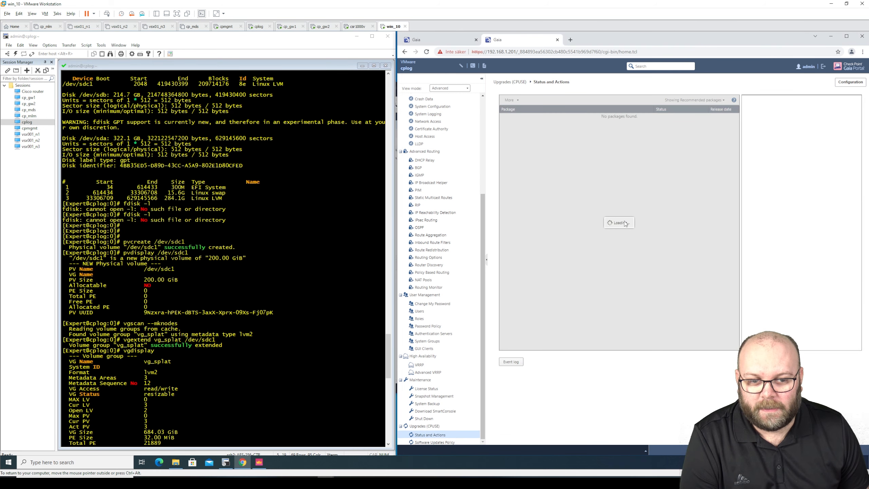
left_click(621, 208)
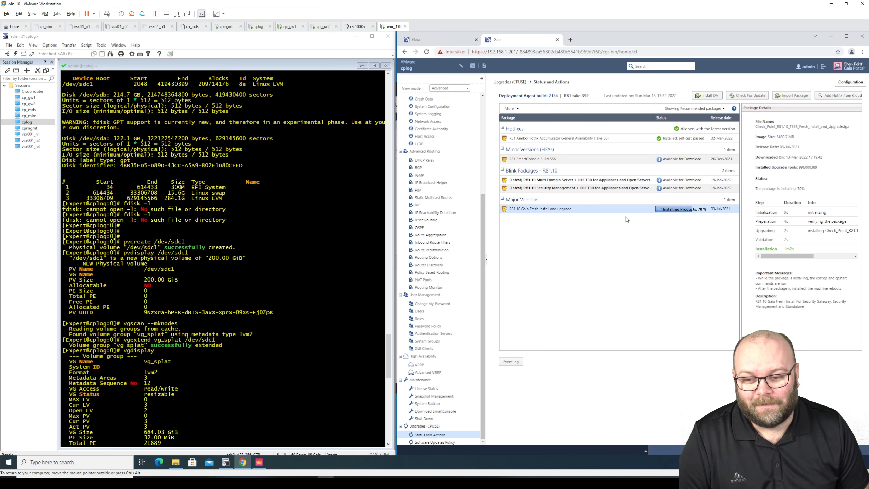
left_click(388, 342)
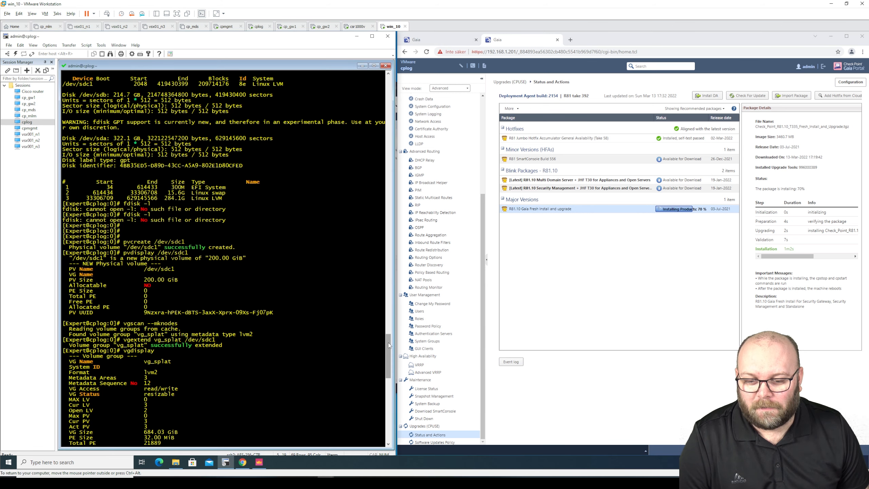
scroll(389, 343, "down", 20)
scroll(383, 344, "up", 10)
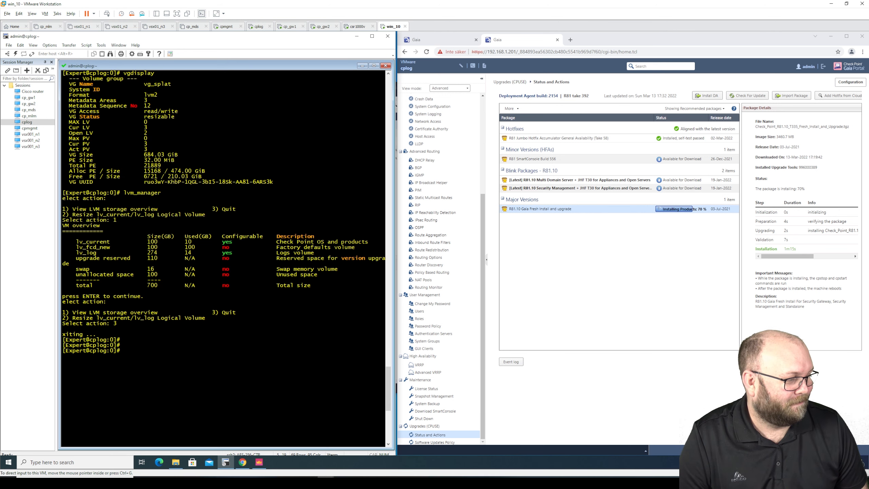
scroll(223, 239, "up", 3)
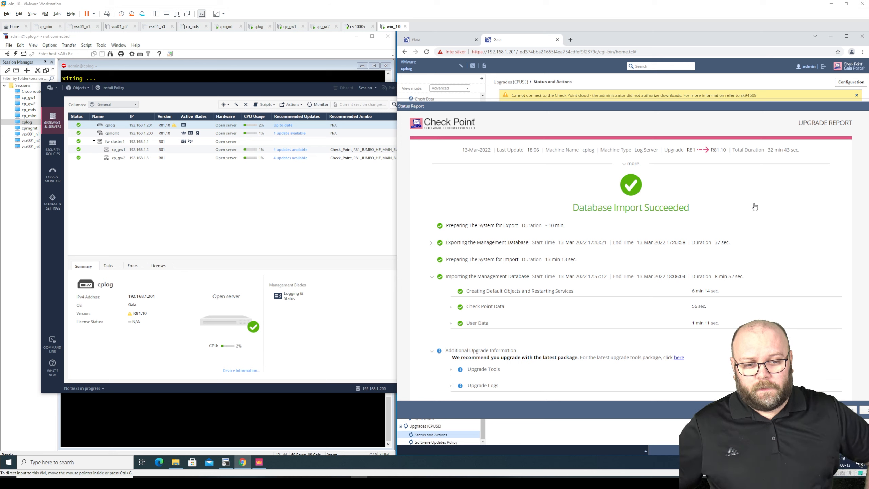
left_click(866, 410)
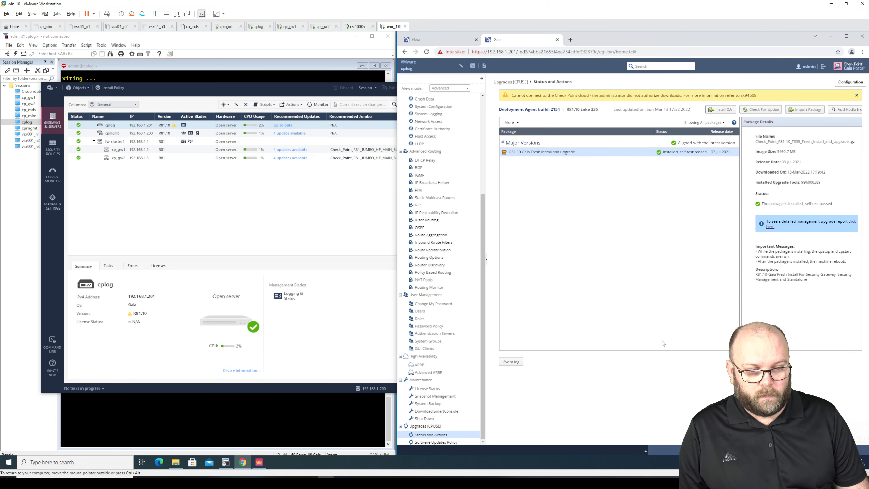
left_click(338, 214)
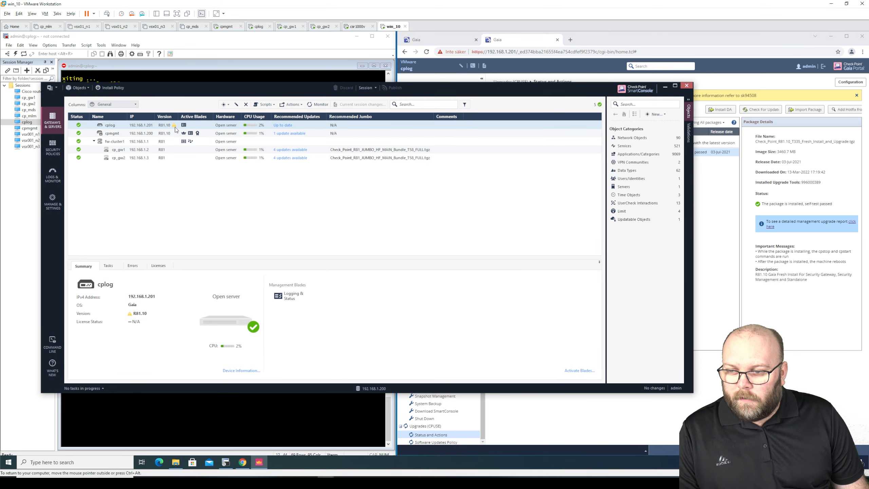
Accept cplog's detected R81.10 version, save the object and publish the session
mouse_move(175, 129)
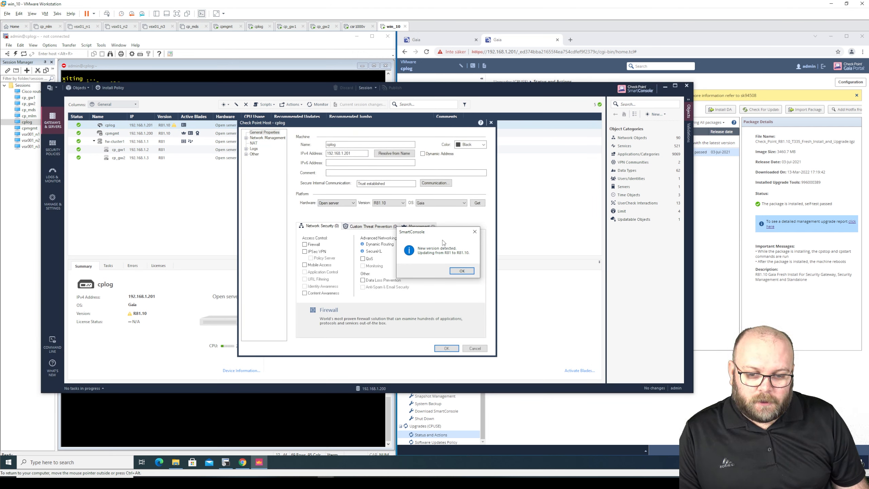
left_click(462, 271)
left_click(449, 348)
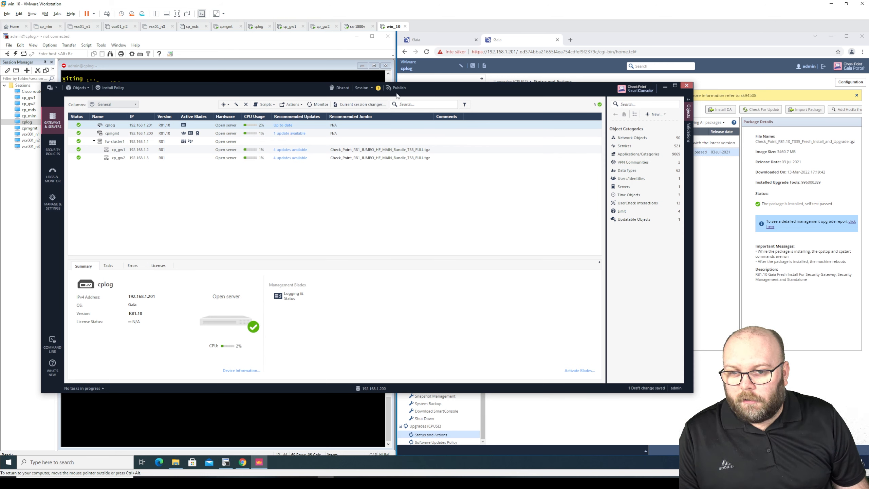
left_click(398, 90)
left_click(397, 285)
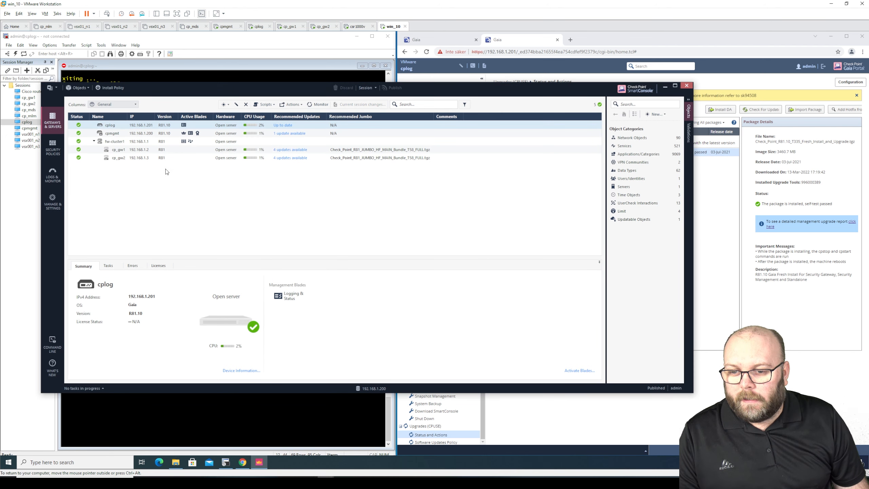
Install the database on cplog and cpmgmt, then dismiss the Recent Tasks list
left_click(52, 88)
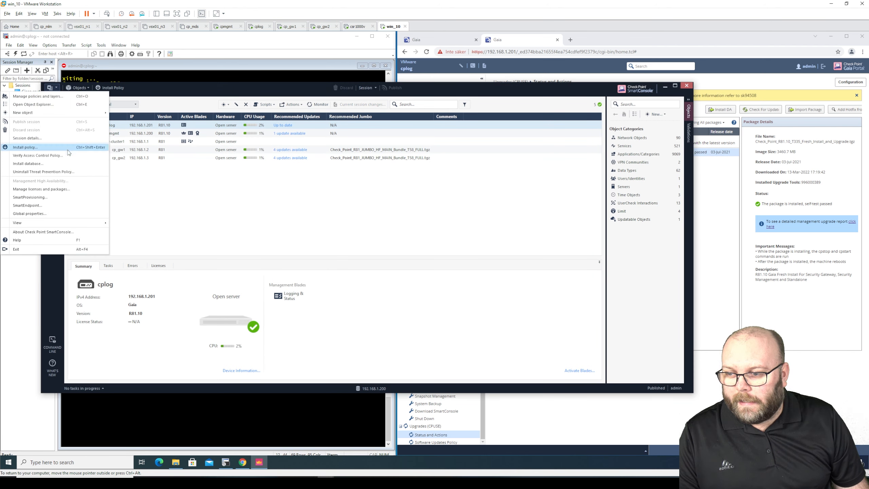
left_click(64, 163)
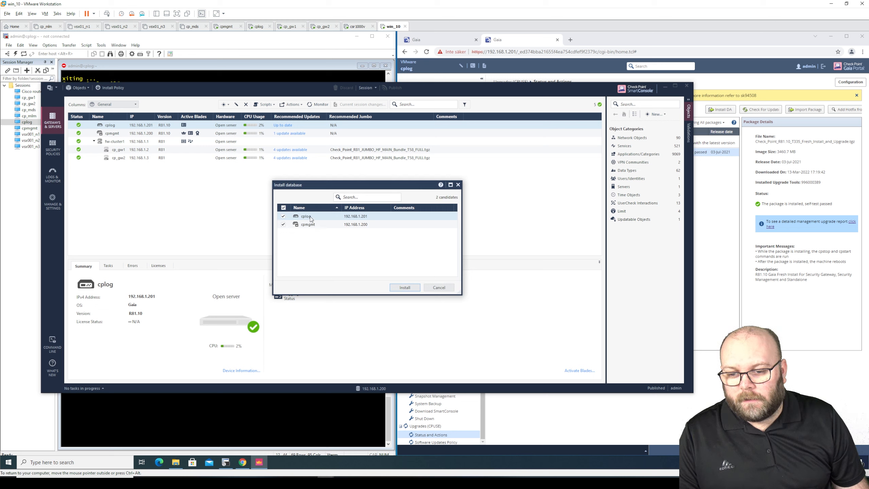
mouse_move(311, 219)
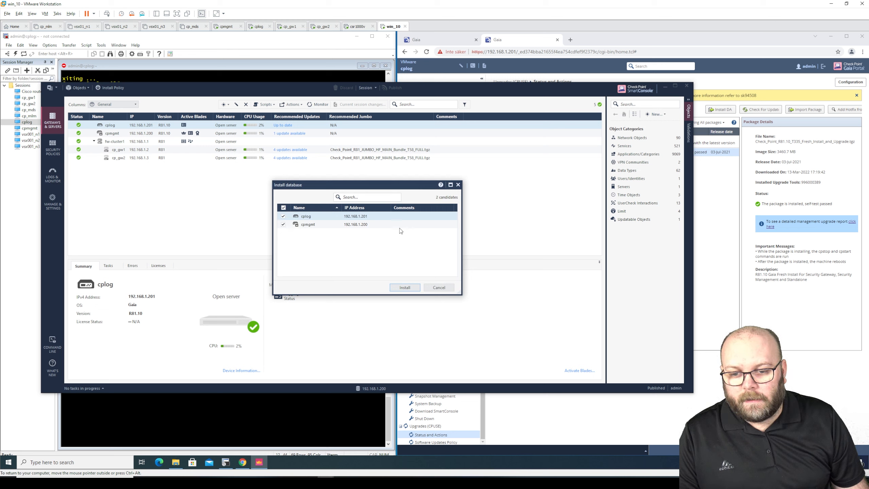
left_click(405, 287)
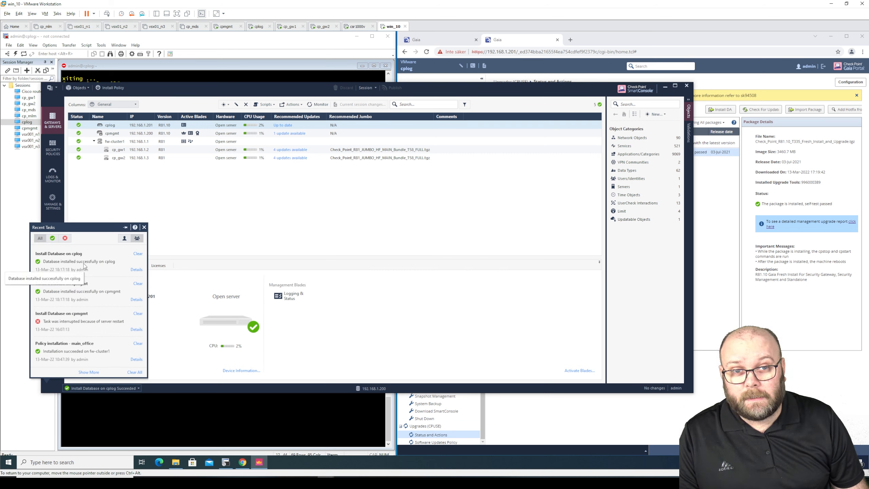
key("Escape")
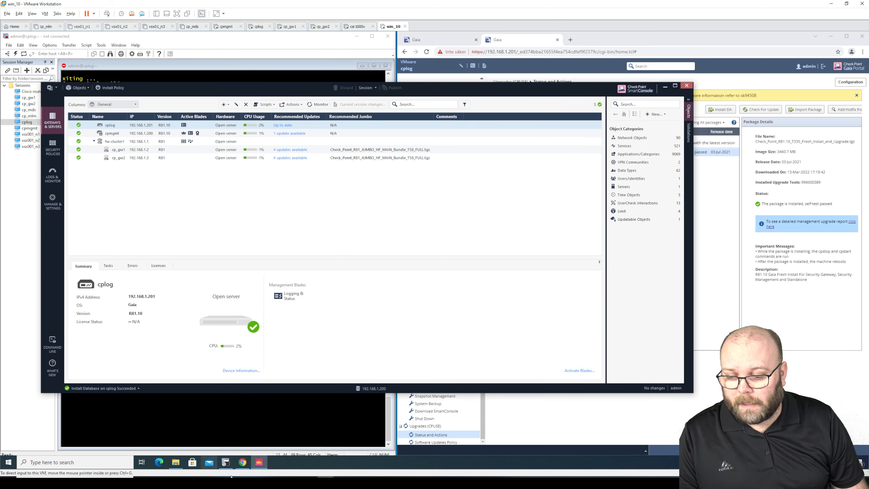
Read the guide's ten-step upgrade procedure through 'Test the functionality', then return to SmartConsole
mouse_move(242, 482)
left_click(42, 451)
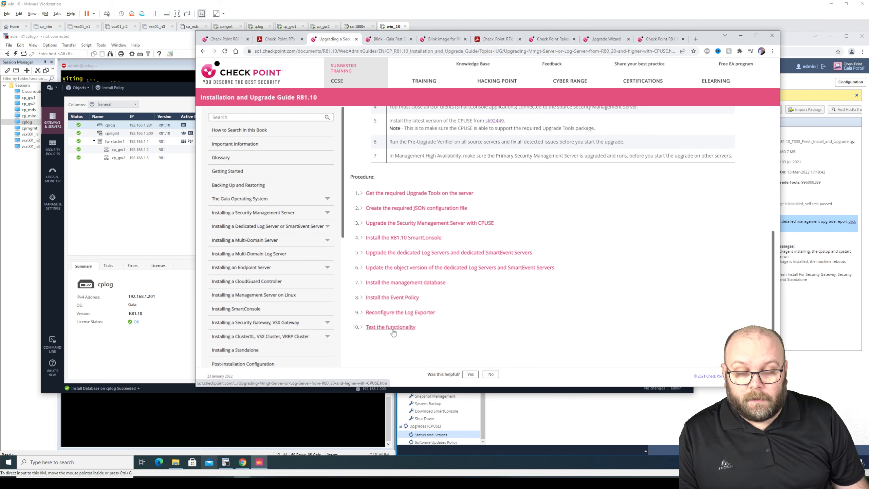
left_click(90, 187)
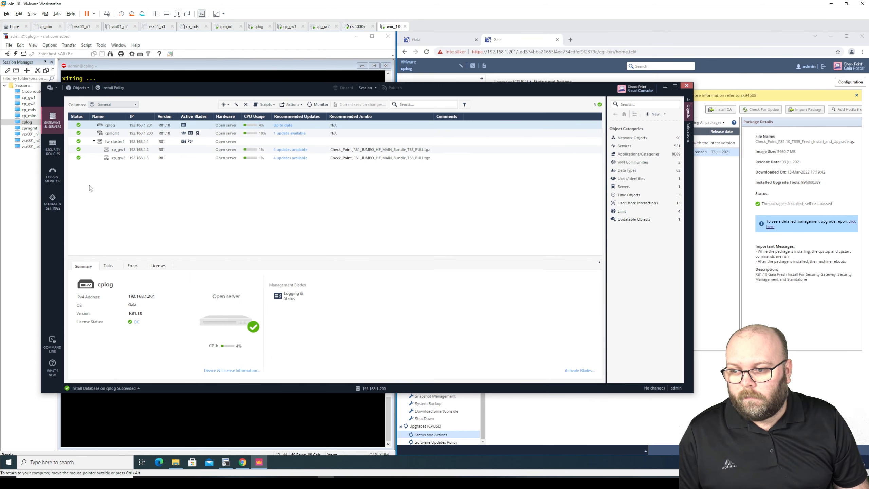
Refresh Logs & Monitor and inspect the new 18:18:04 log entry
left_click(55, 173)
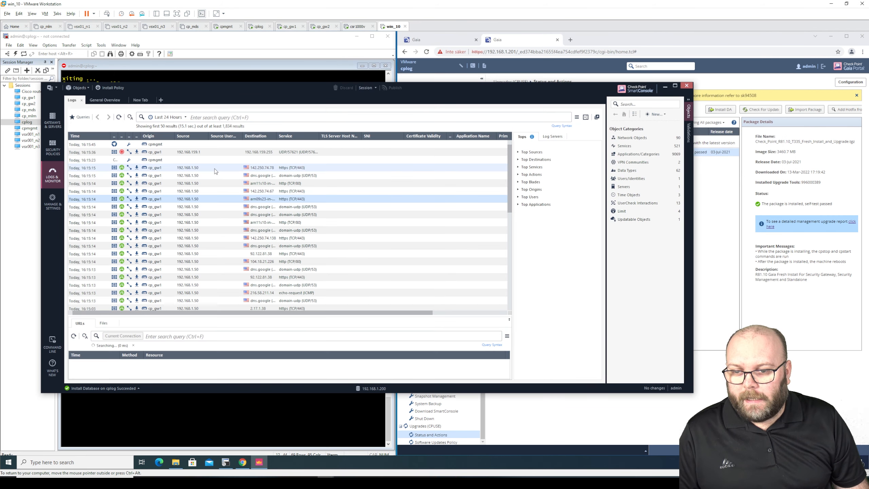
left_click(120, 117)
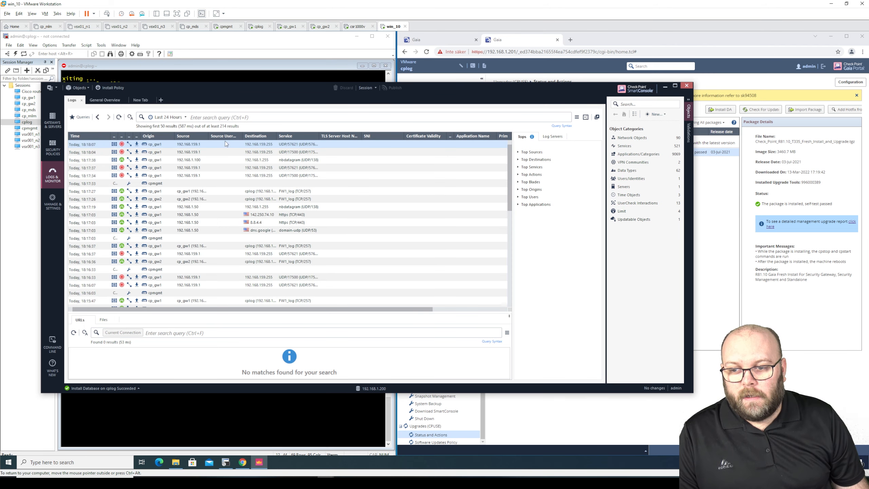
left_click(209, 152)
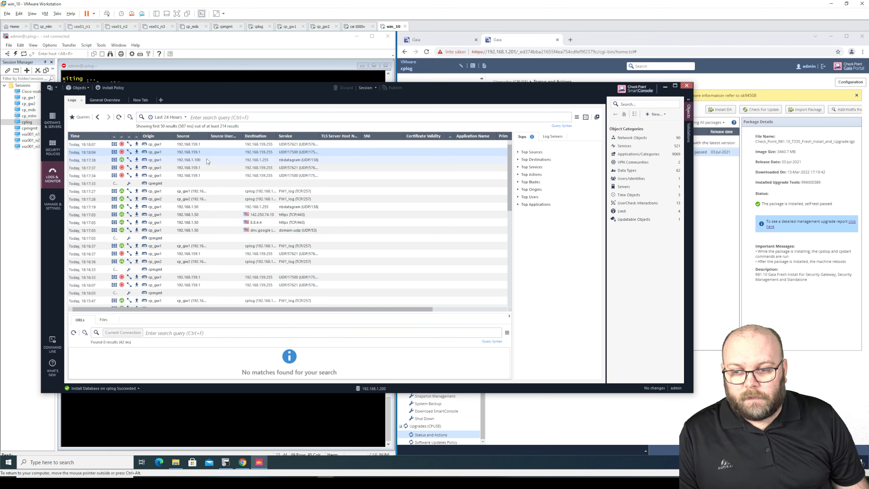
Test cp_gw1's SIC status in fw-cluster1, confirm it reads Communicating, and close all dialogs
left_click(52, 120)
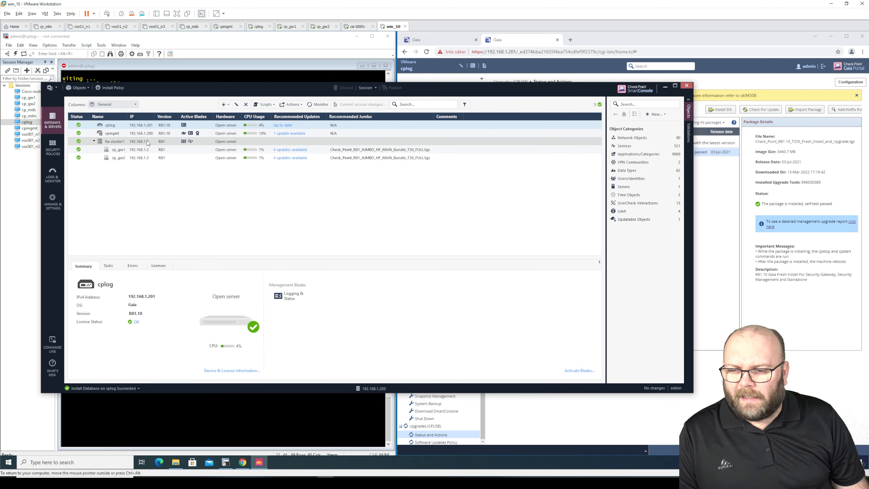
double_click(149, 142)
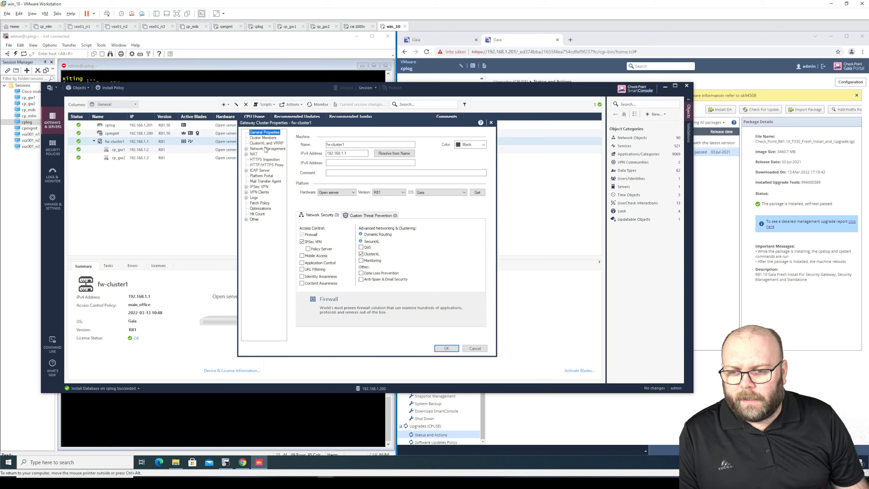
left_click(263, 138)
left_click(328, 156)
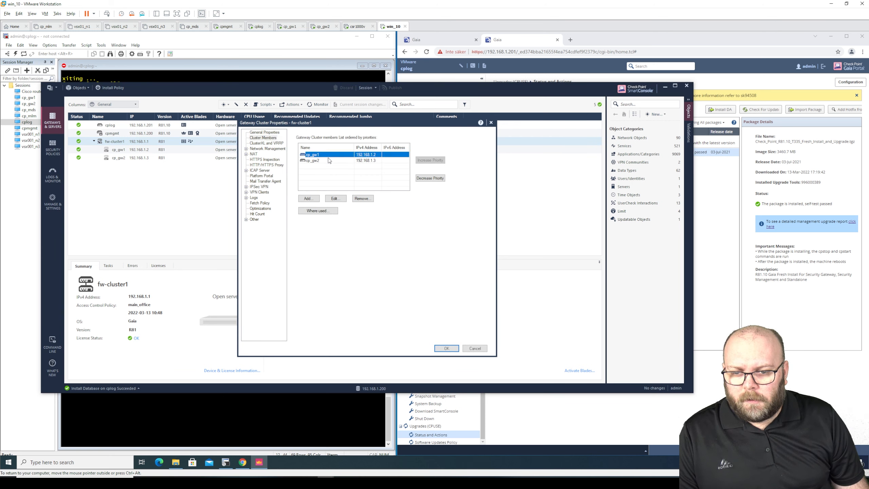
left_click(335, 199)
left_click(314, 247)
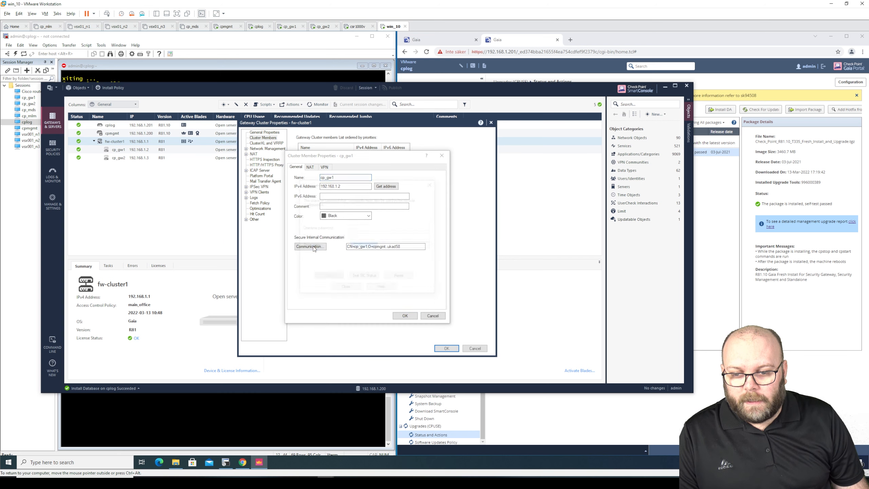
left_click(356, 277)
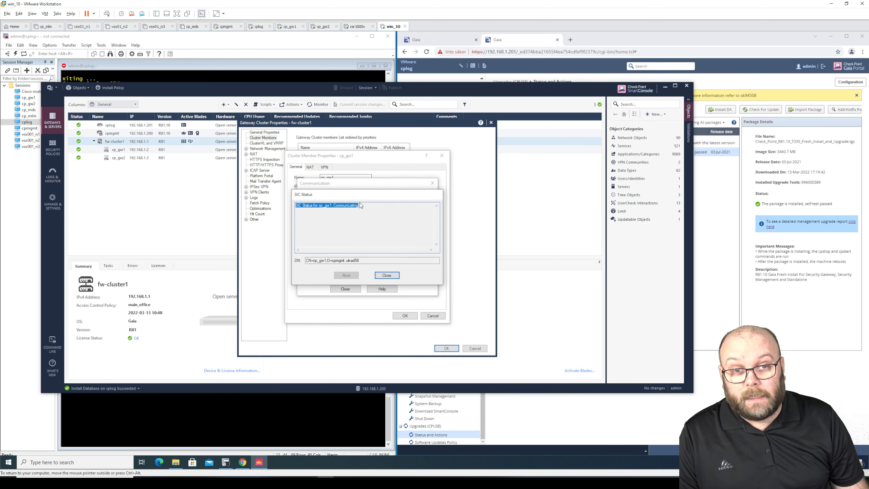
left_click(385, 275)
left_click(347, 289)
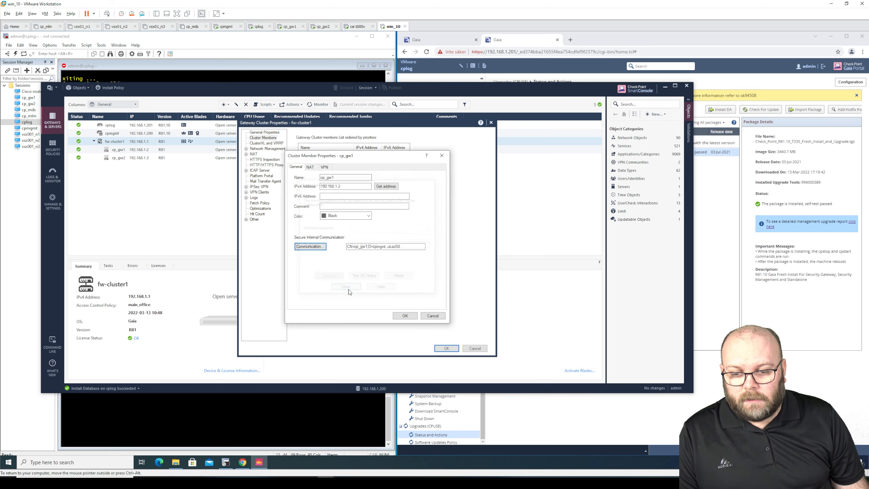
left_click(399, 314)
left_click(475, 348)
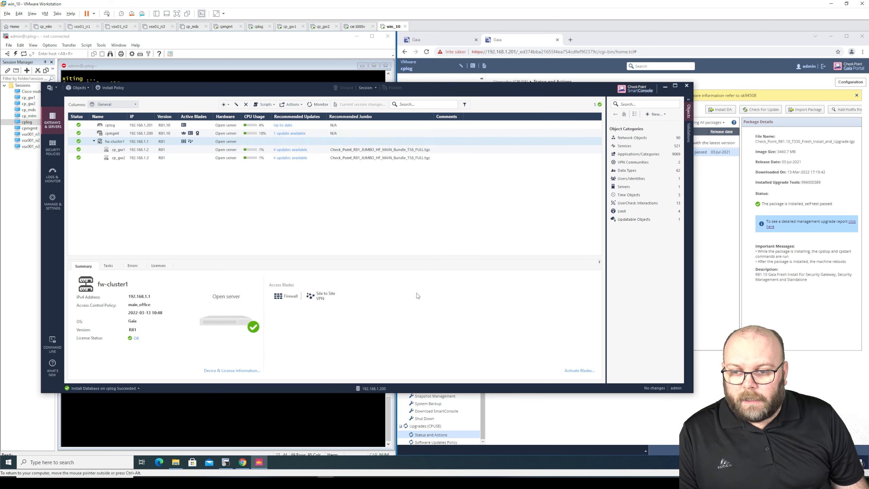
Install main_office on fw-cluster1 and verify success on all three gateways in the task details
left_click(53, 147)
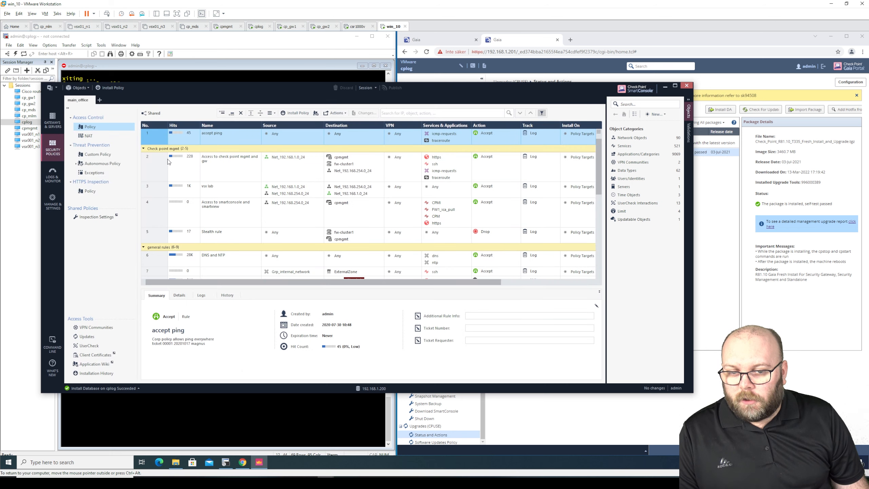
left_click(113, 86)
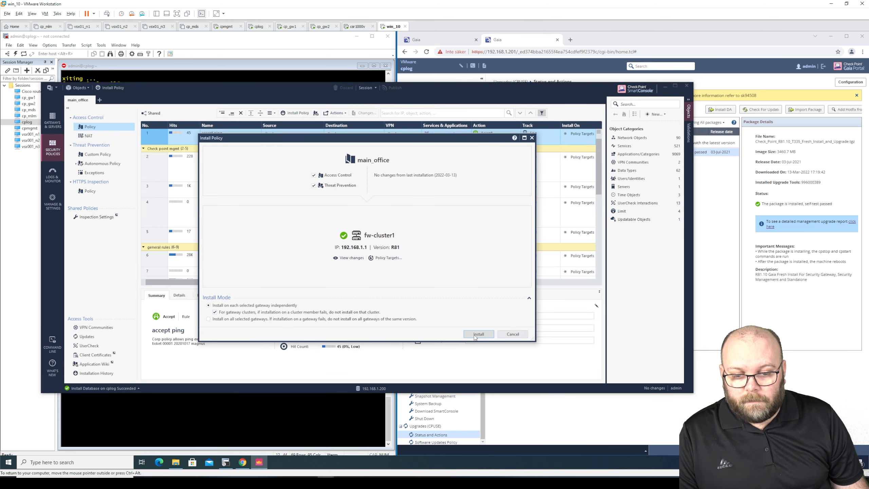
left_click(478, 334)
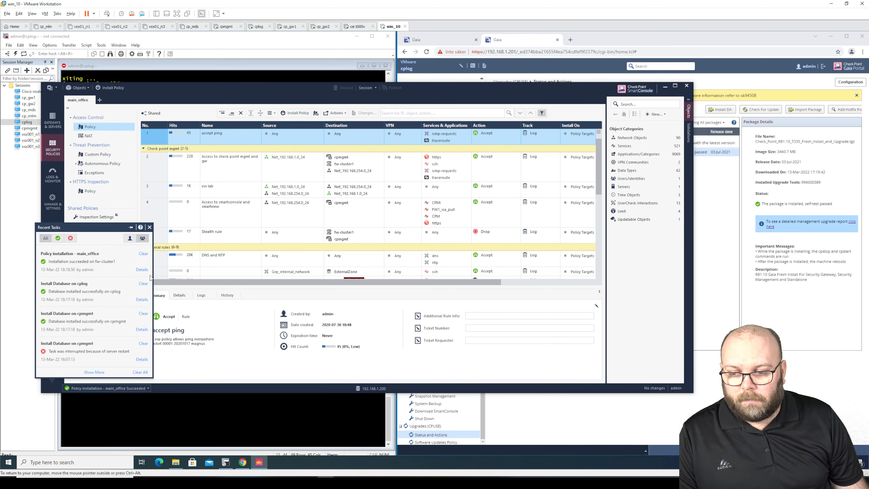
left_click(141, 269)
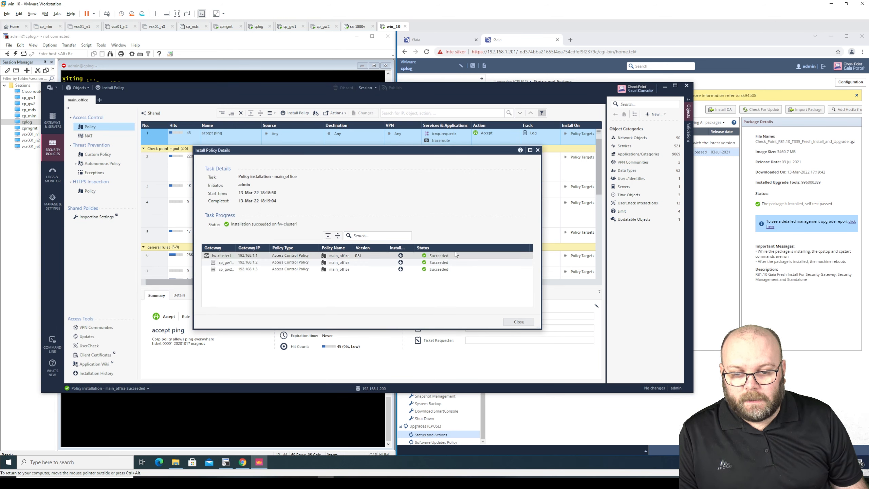
left_click(519, 322)
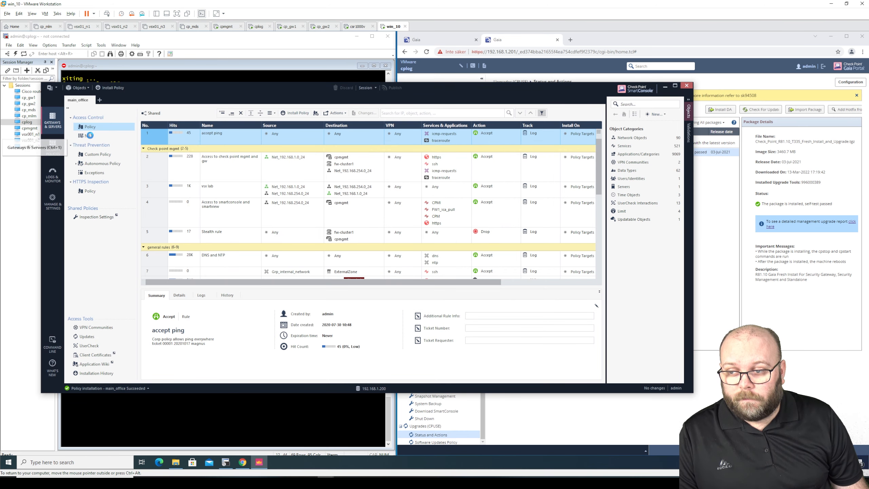
left_click(52, 120)
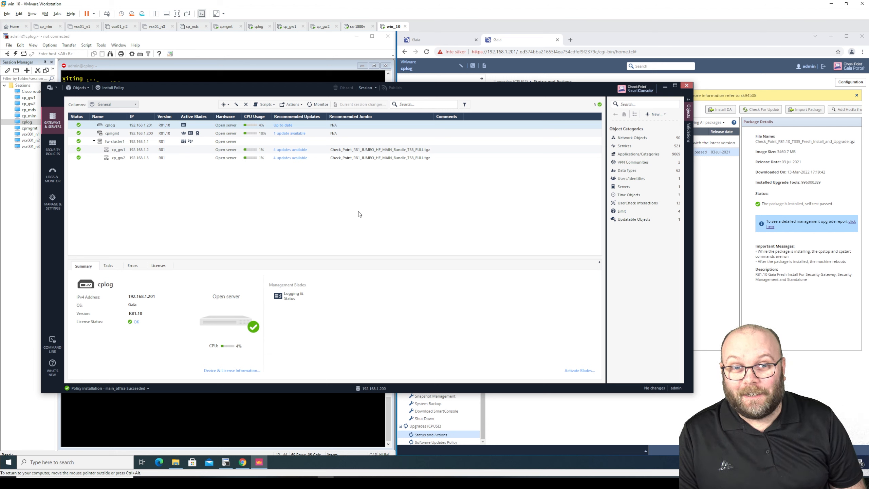
Open cplog's Upgrades (CPUSE) Status and Actions page and dismiss the cloud connection warning
left_click(709, 178)
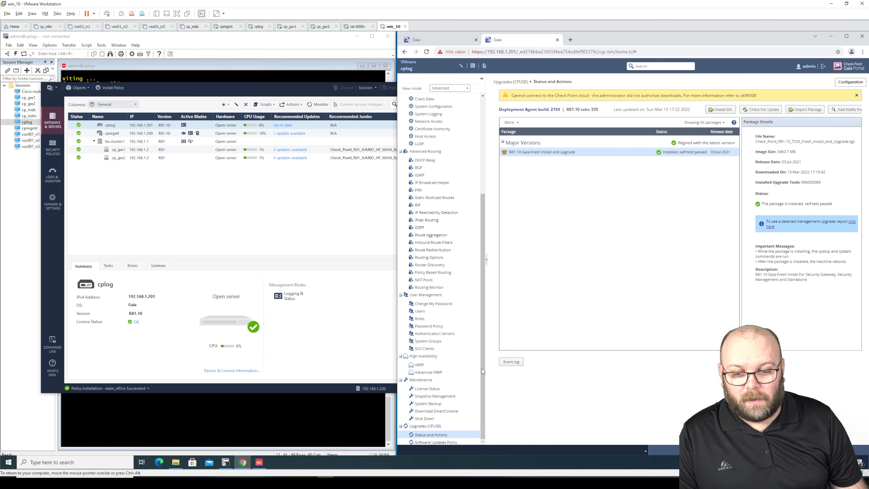
left_click(442, 441)
left_click(436, 435)
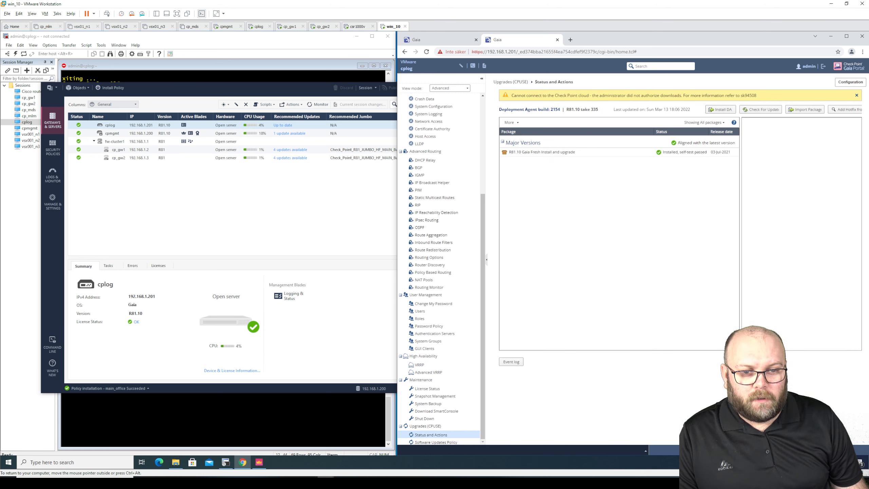
left_click(857, 96)
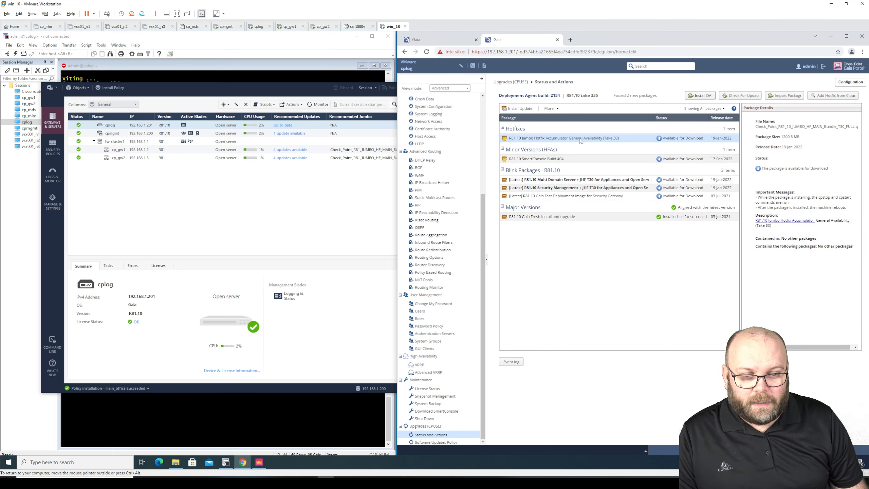
Download the R81.10 Jumbo Hotfix Take 30 and install it with automatic reboot
left_click(553, 114)
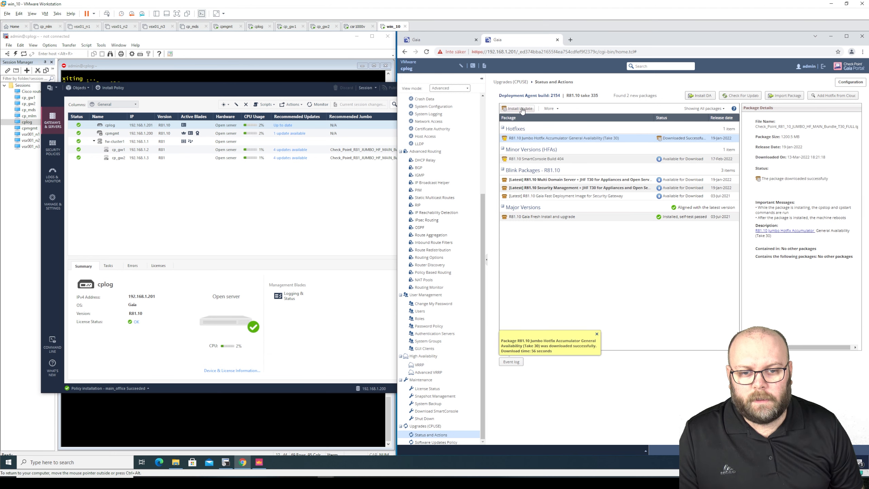
left_click(521, 109)
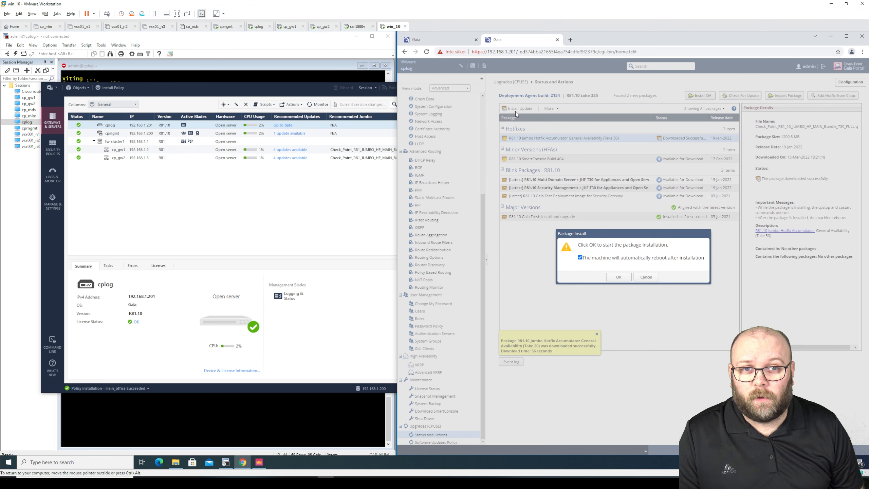
left_click(613, 274)
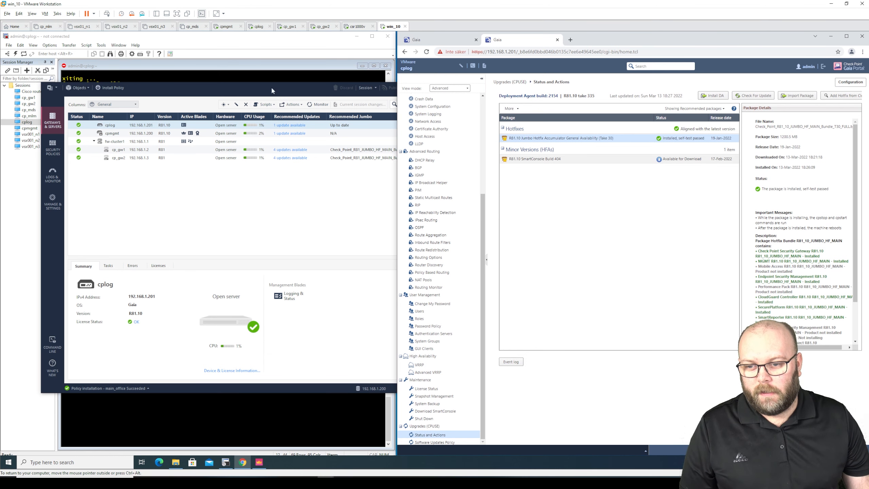
left_click(257, 90)
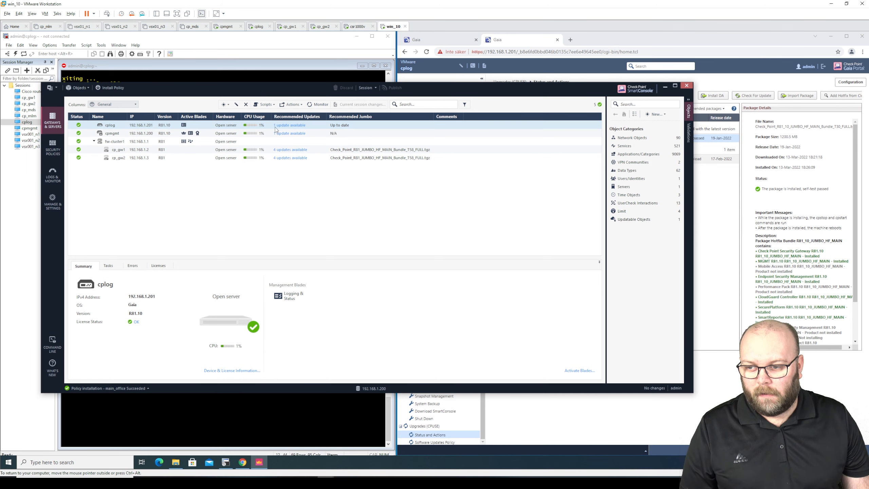
Switch to Logs & Monitor and refresh until the new 18:40 entries appear
left_click(53, 175)
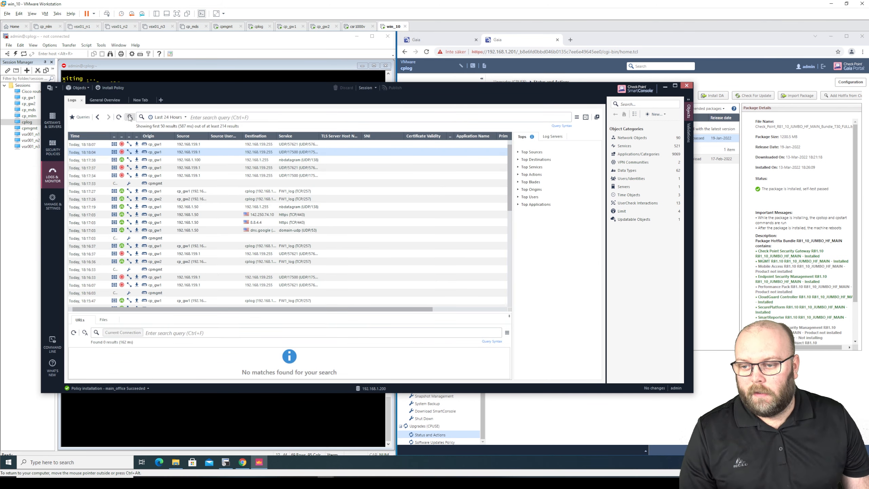
left_click(118, 117)
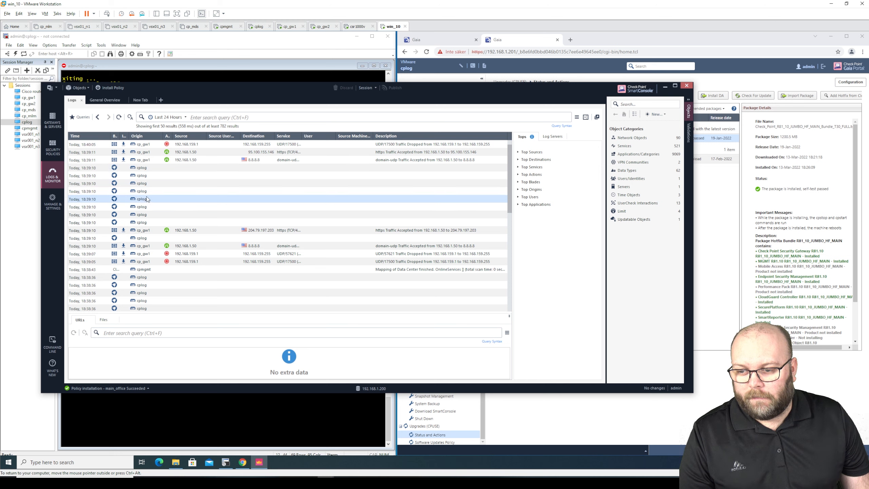
left_click(119, 118)
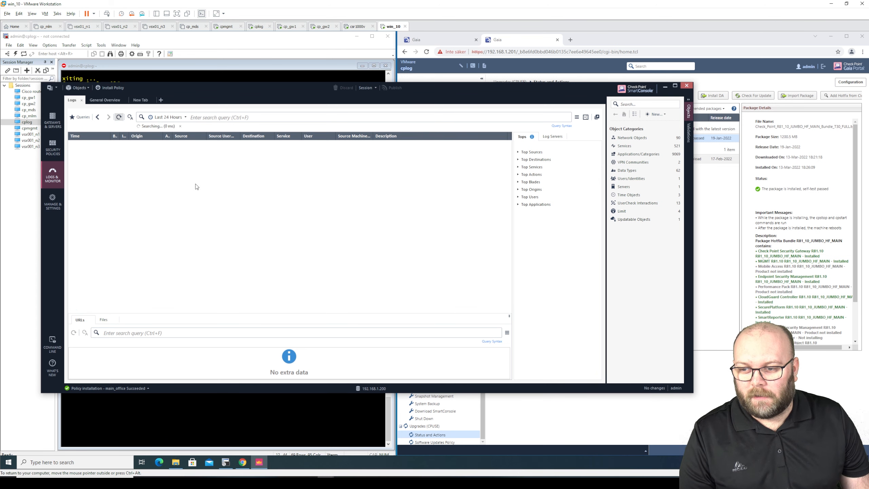